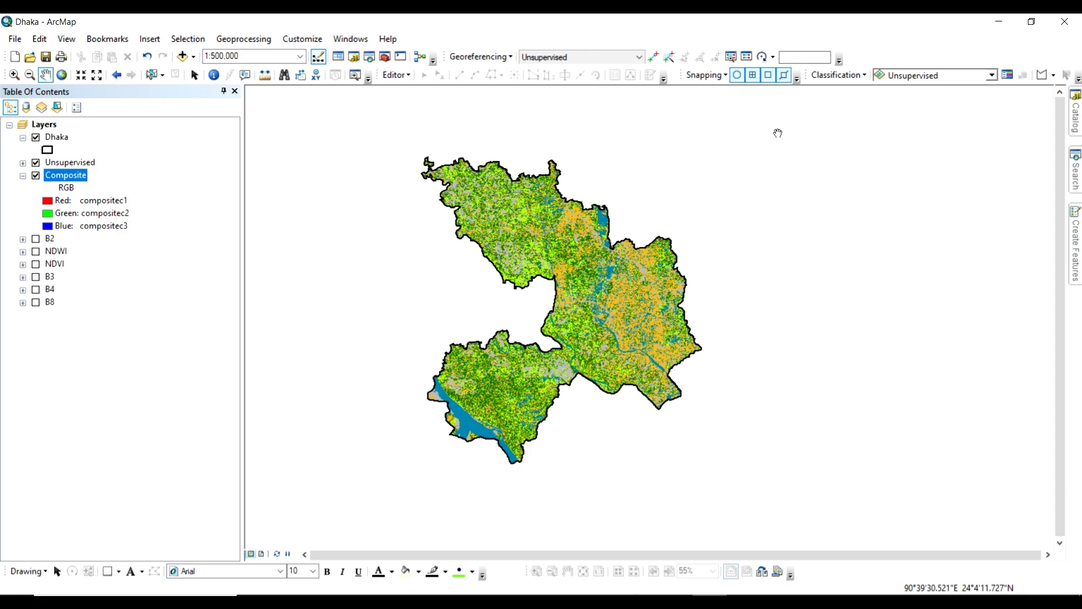
- Set Composite as the image classification layer and open the Training Sample Manager
click(992, 77)
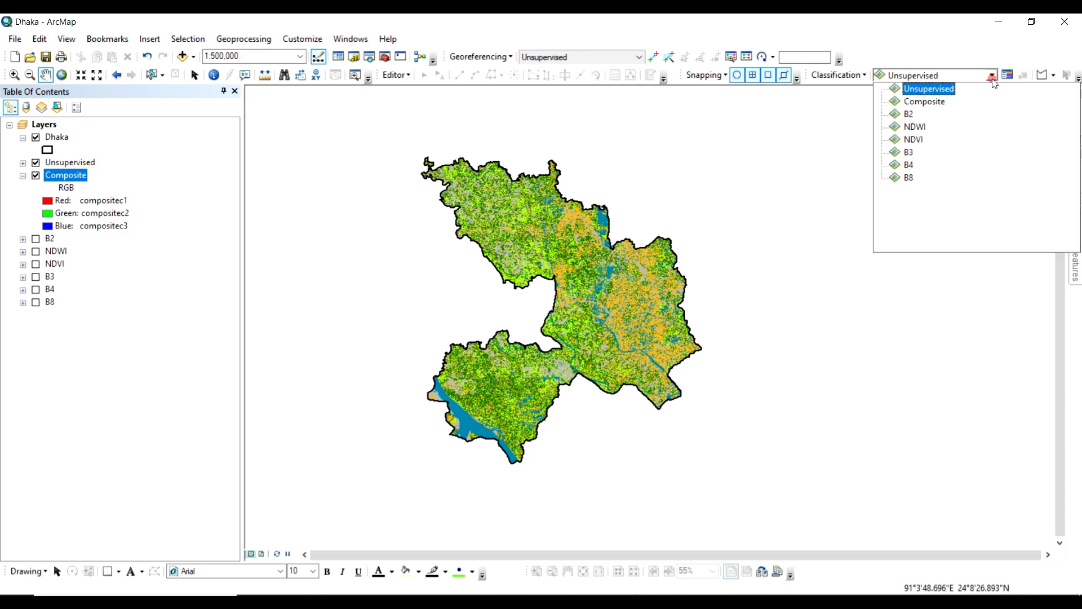
click(925, 102)
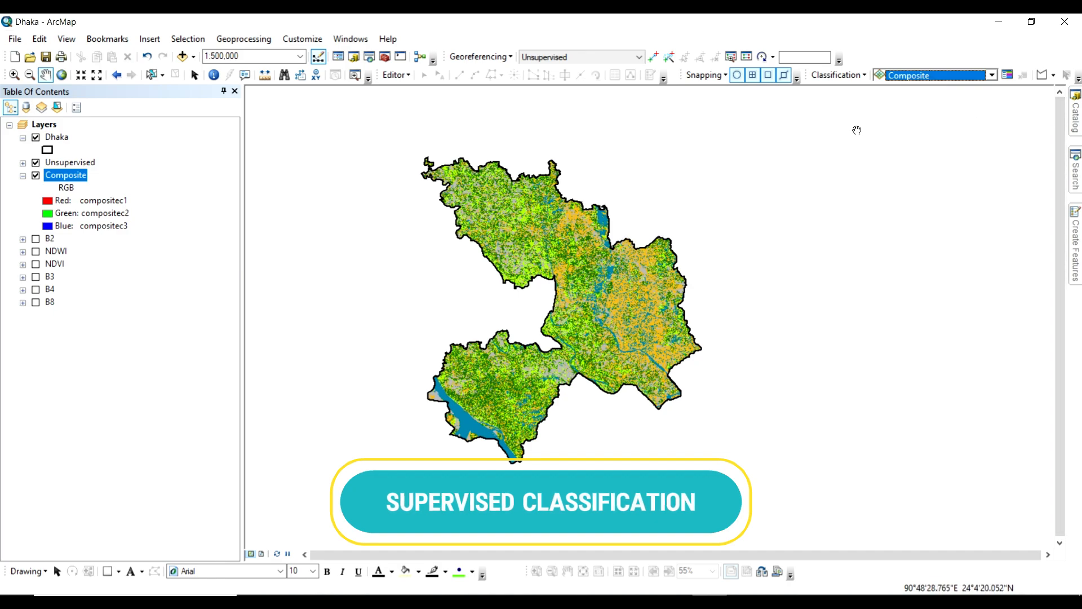
click(1053, 77)
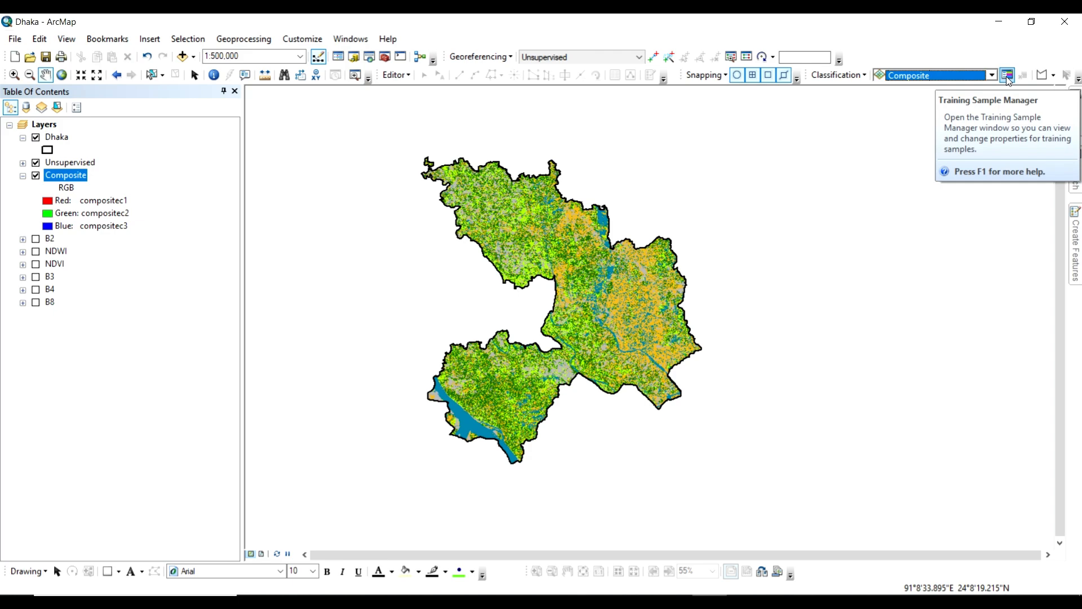
click(1007, 76)
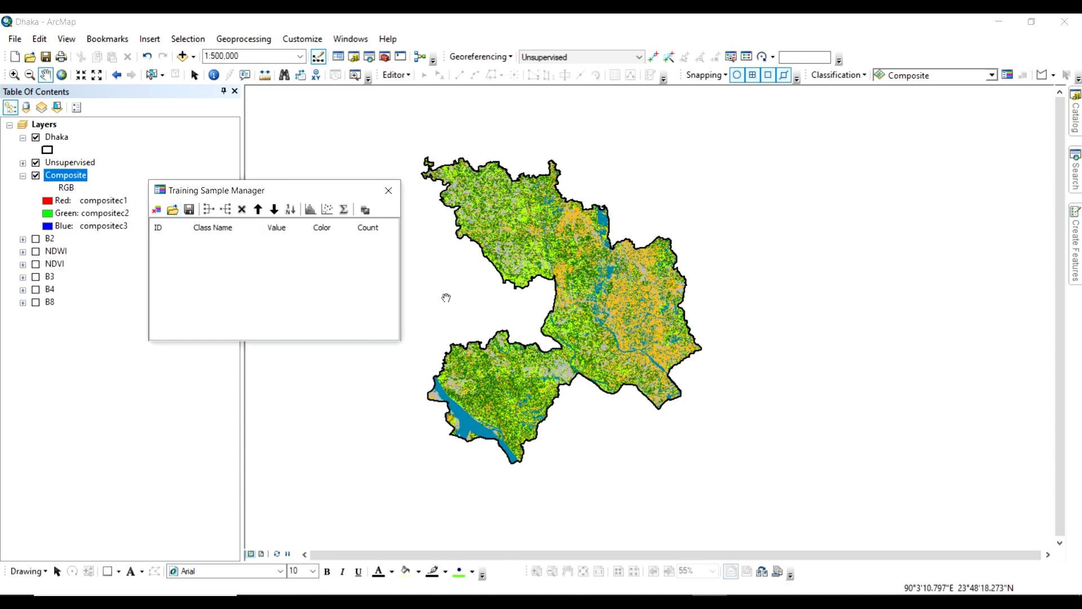
drag(314, 194, 356, 174)
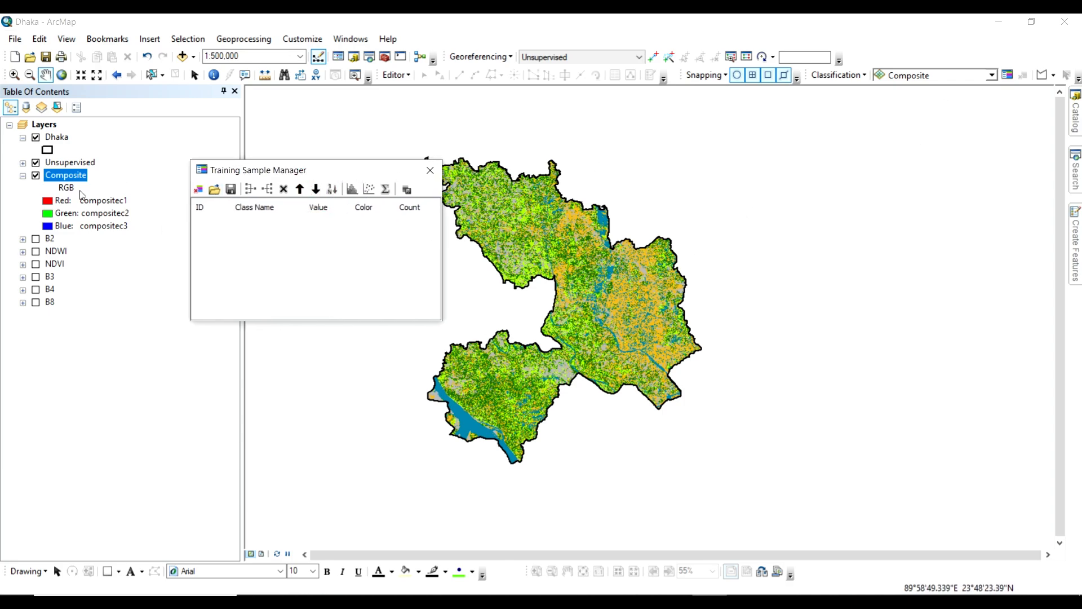
- Hide the Unsupervised layer and draw a triangular training sample polygon in the middle of the wide southwestern river
click(35, 163)
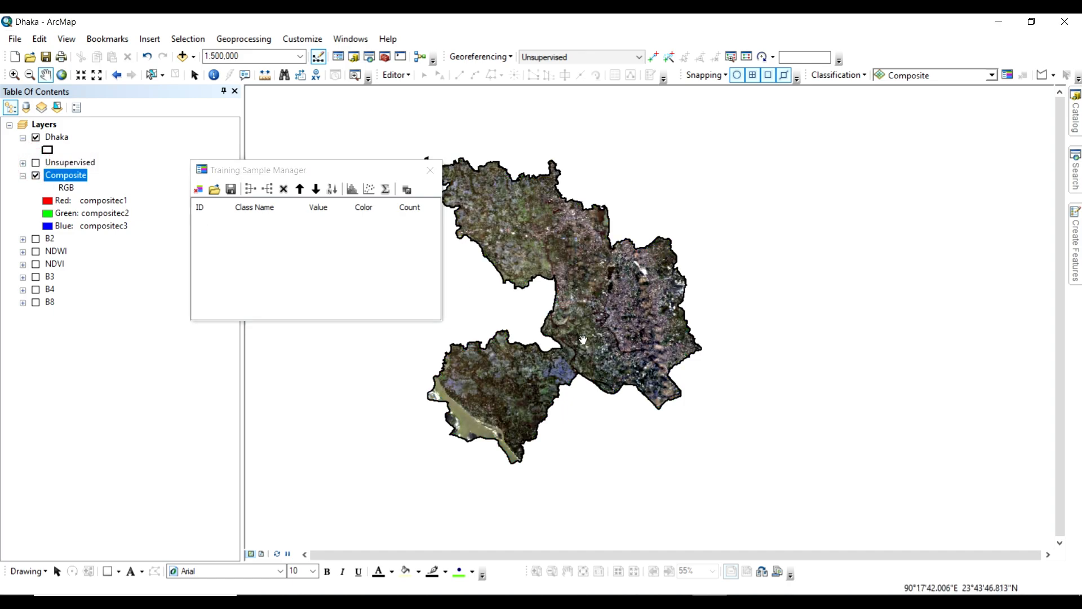
scroll(586, 342, up, 4)
drag(384, 428, 622, 265)
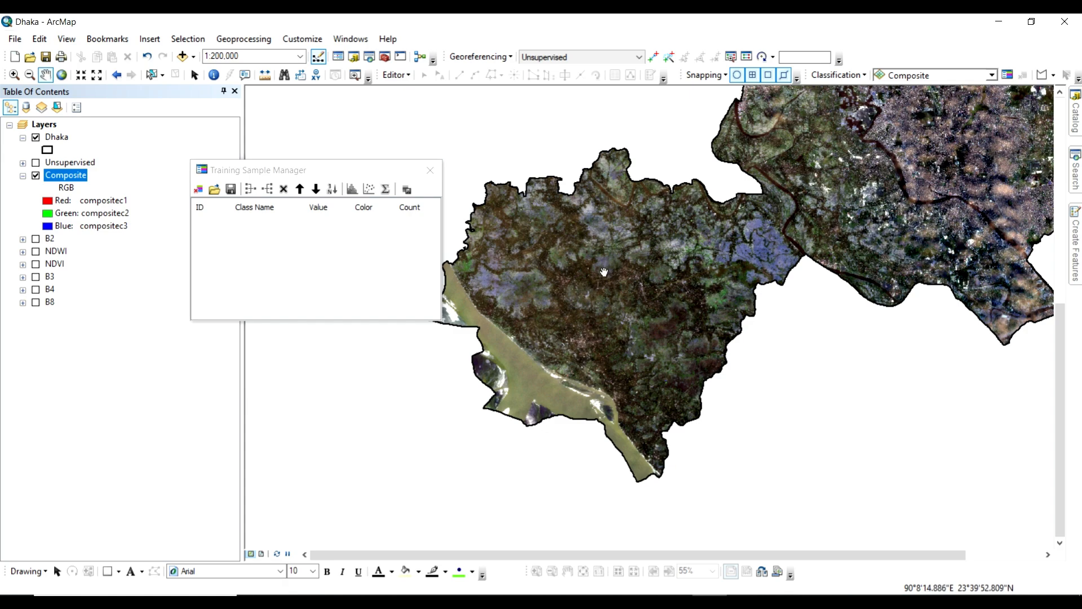
scroll(592, 358, up, 2)
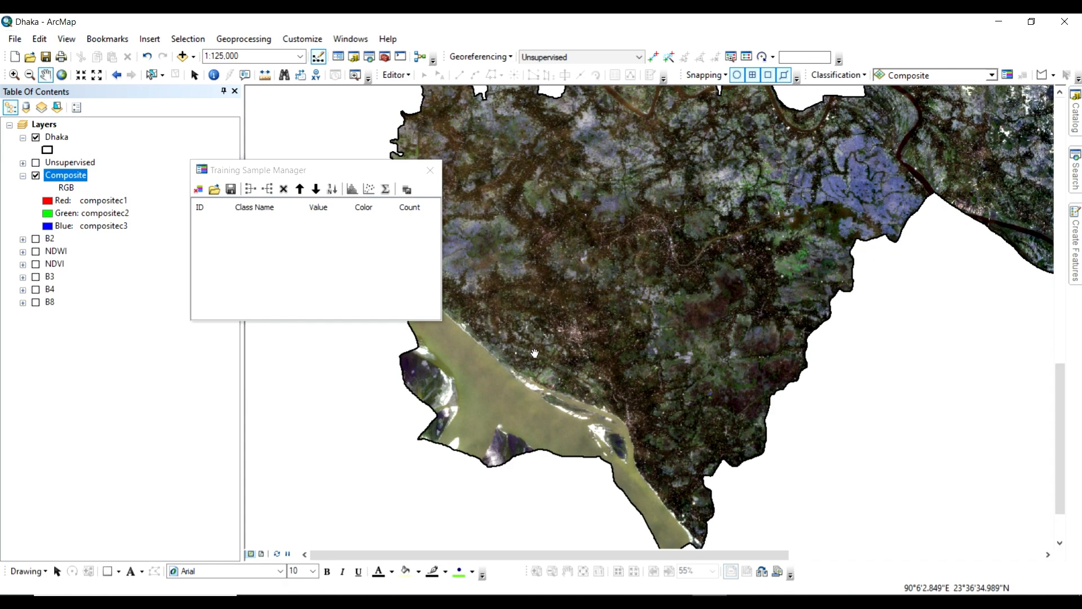
drag(477, 384, 560, 328)
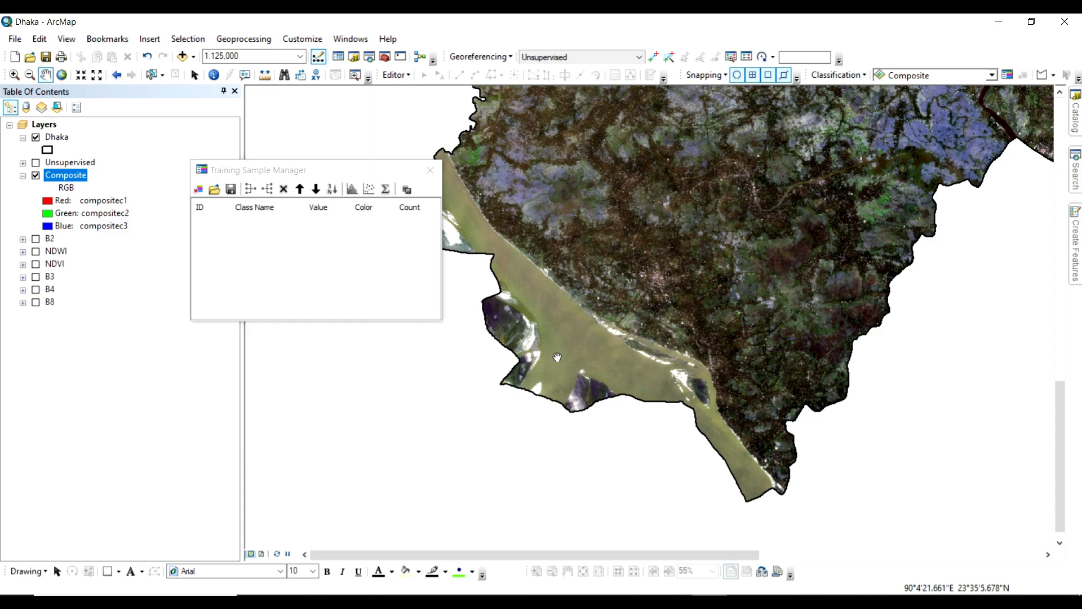
scroll(558, 349, up, 2)
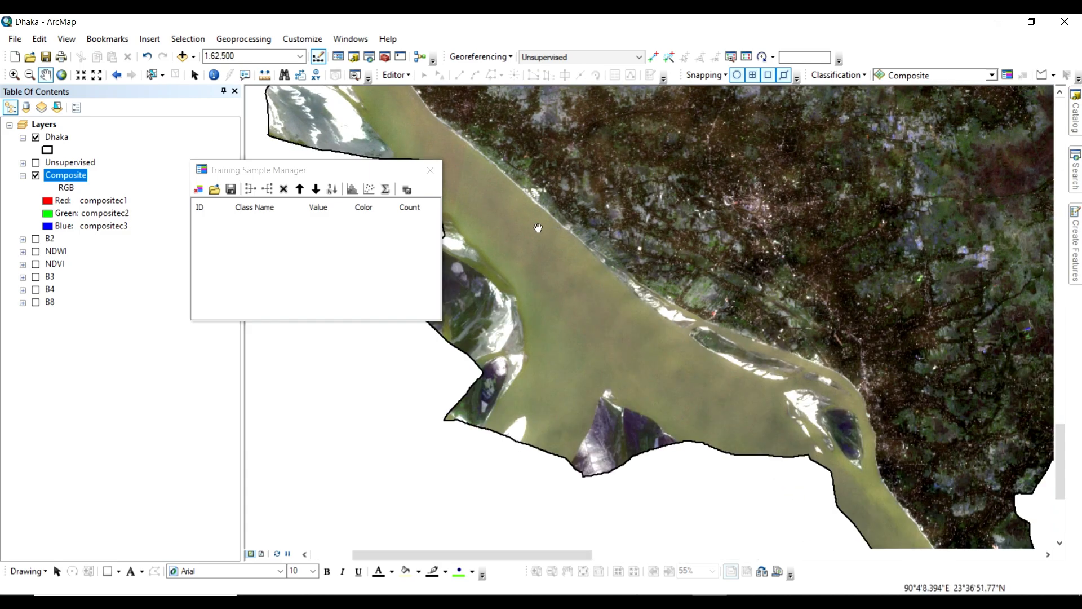
scroll(586, 344, up, 1)
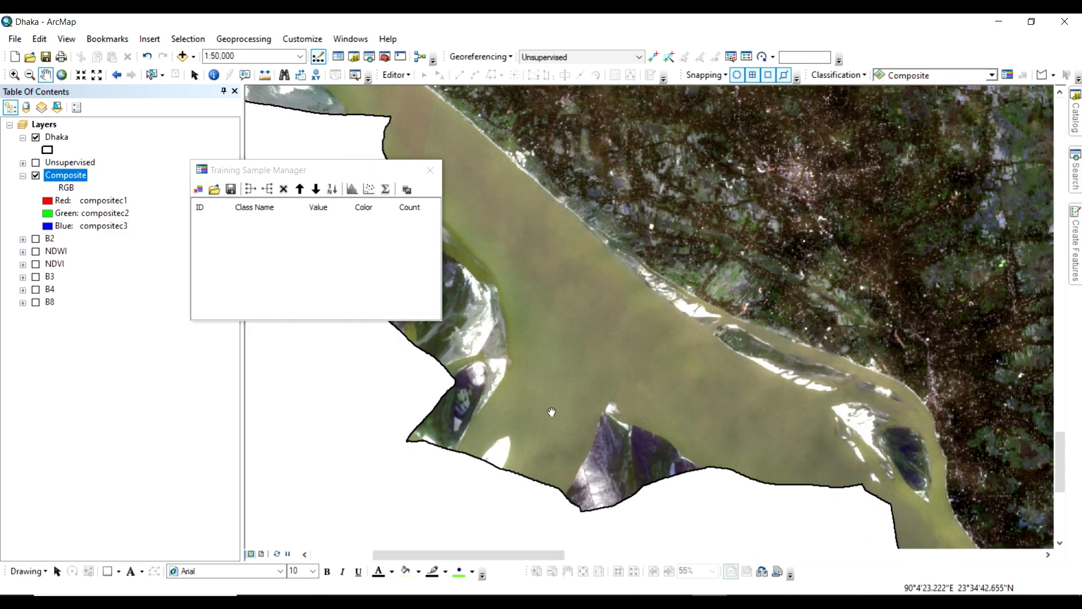
scroll(599, 365, up, 1)
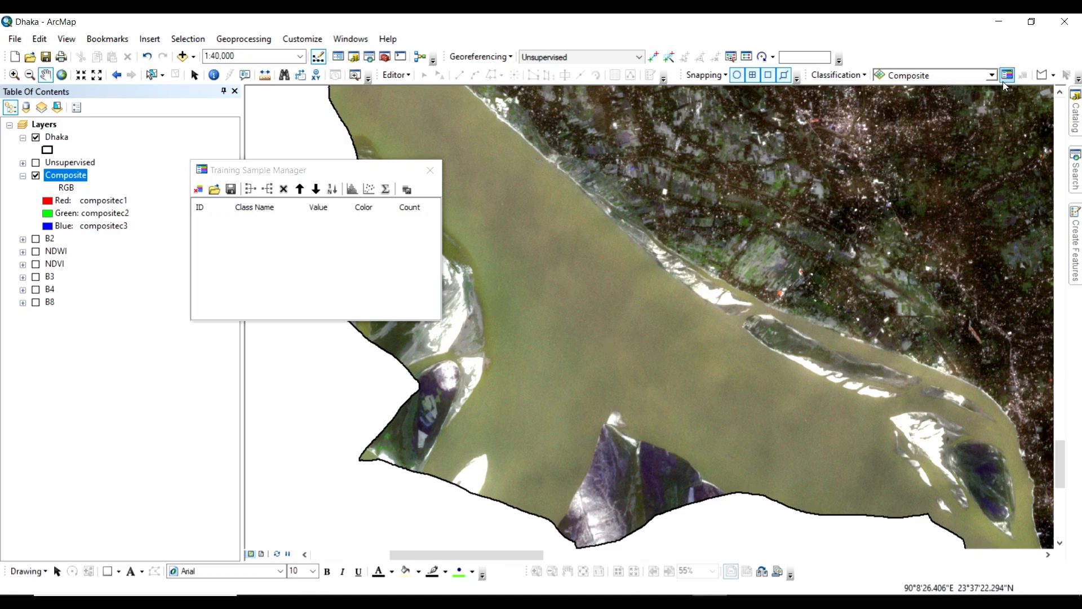
click(1041, 74)
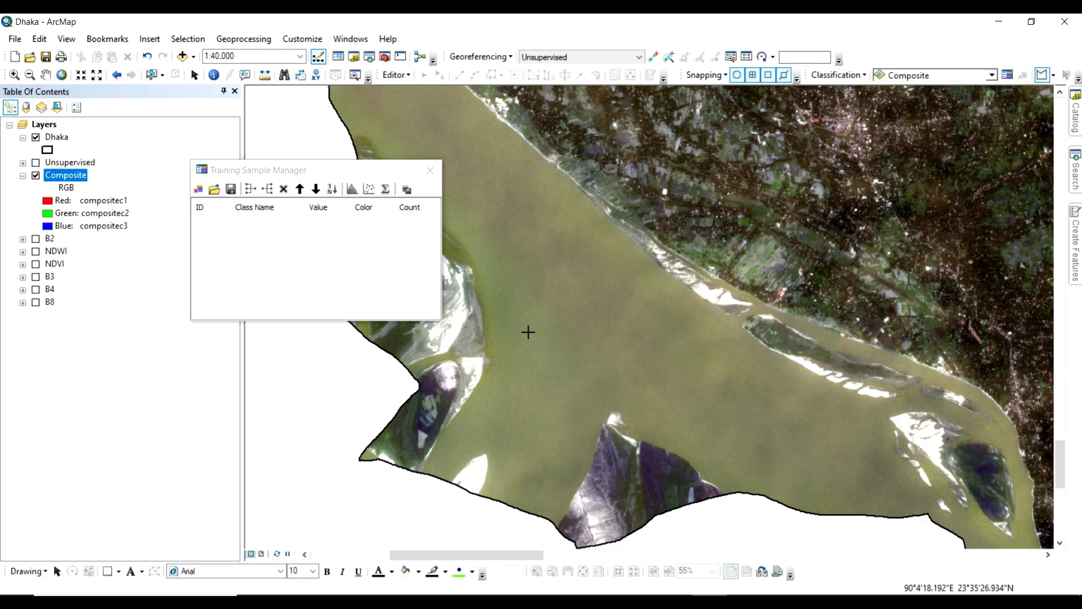
click(553, 324)
click(610, 306)
double_click(624, 346)
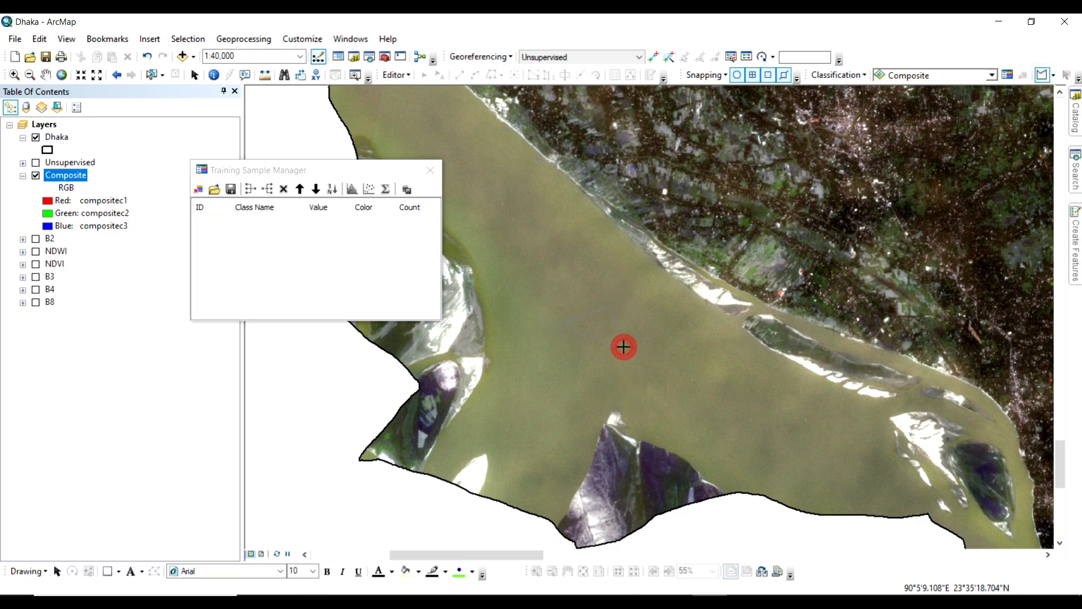
drag(388, 170, 259, 214)
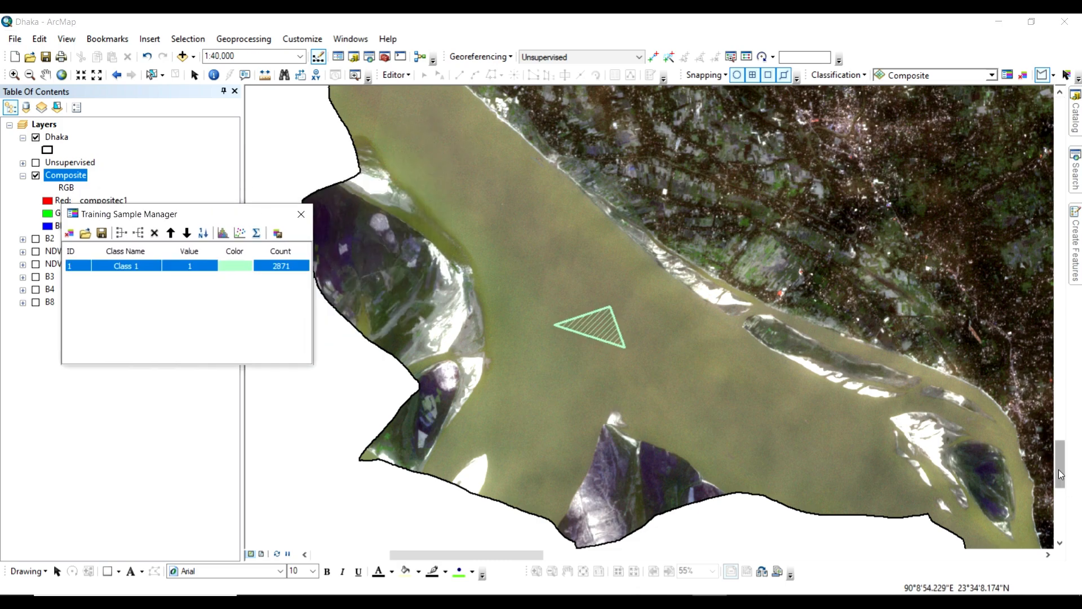
- Draw a second, smaller triangular training sample on the river water, upstream to the northwest of the first polygon
drag(1059, 469, 1057, 455)
click(401, 231)
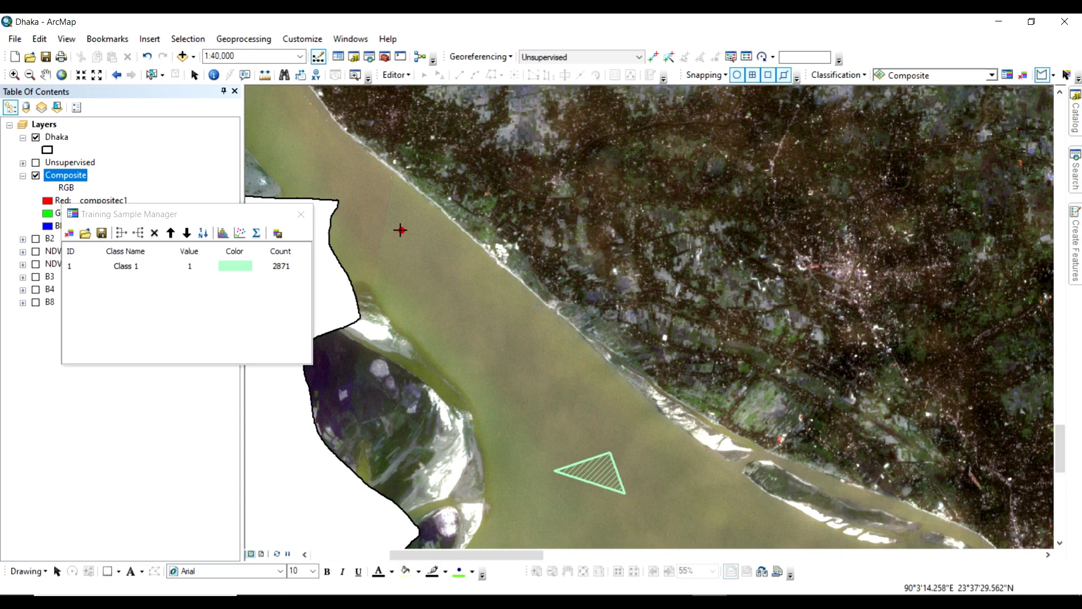
click(388, 251)
double_click(423, 254)
- Draw a third small training sample polygon on the water near the river's northwestern end
key(Up)
key(Up)
key(Left)
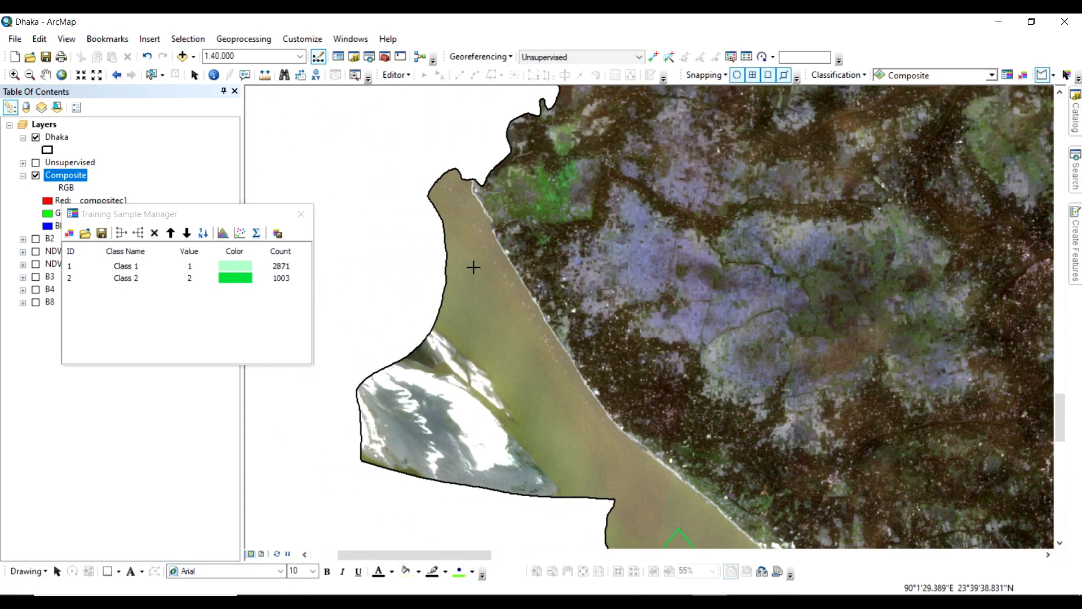
click(474, 266)
click(481, 292)
- Draw a fourth training sample polygon on the water near the southern boundary, west of the dark river island
key(Down)
key(Right)
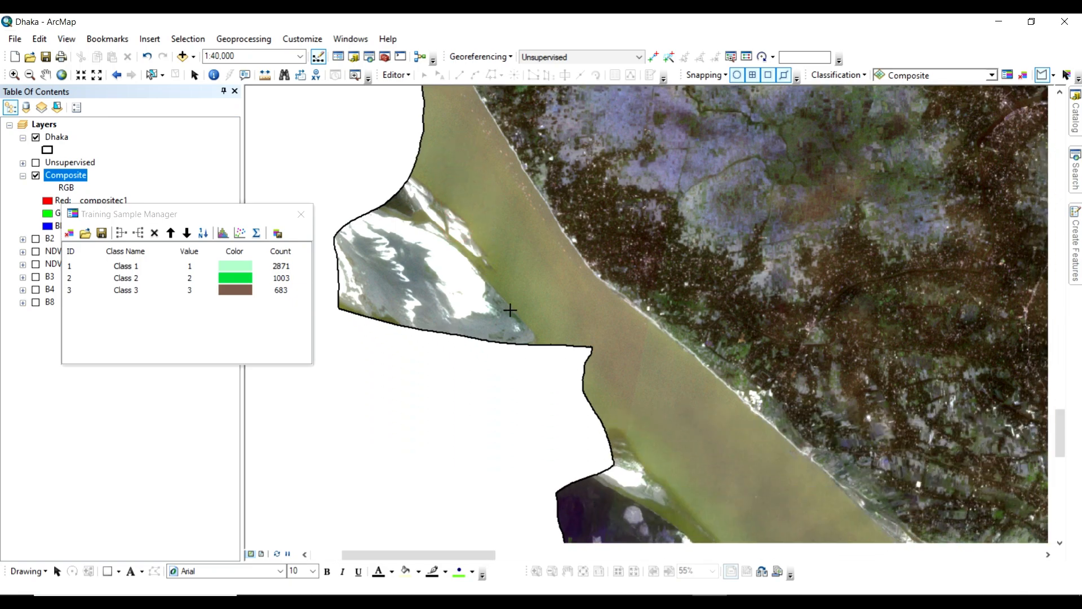
key(Down)
key(Right)
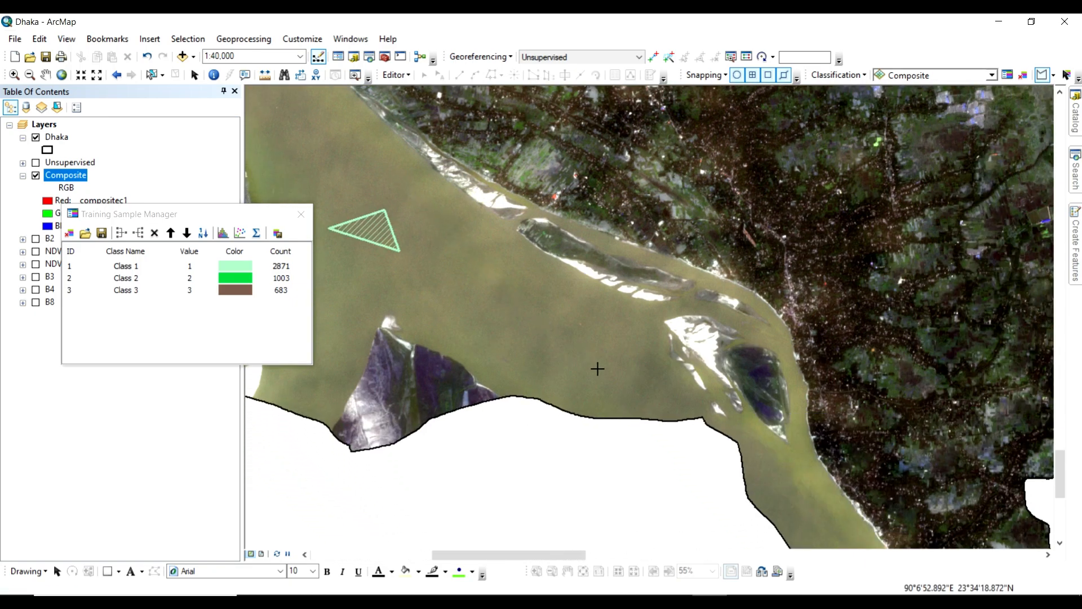
click(614, 370)
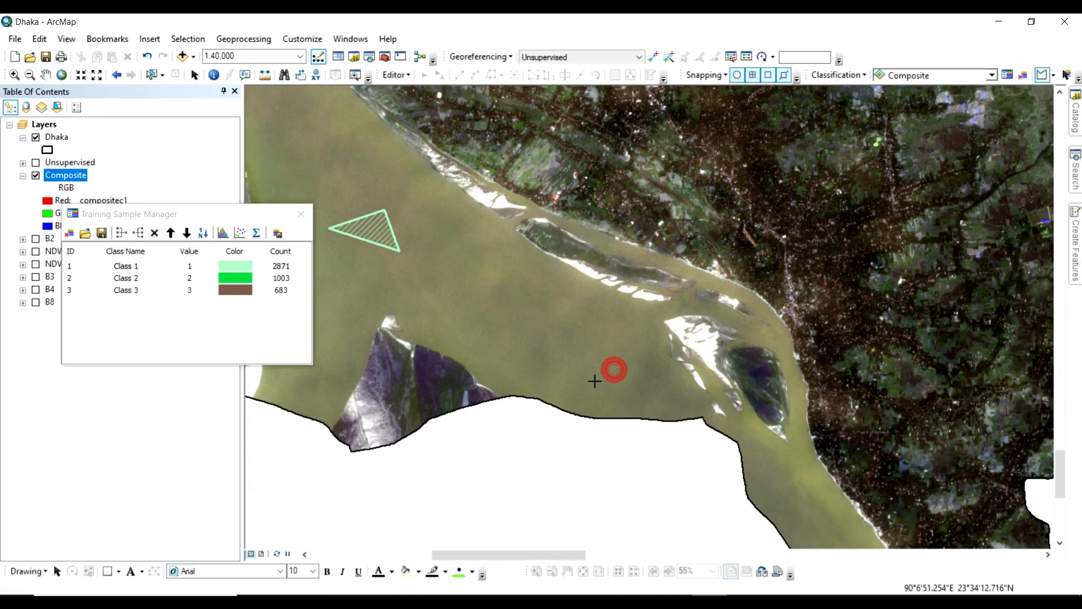
click(595, 381)
click(637, 393)
double_click(646, 393)
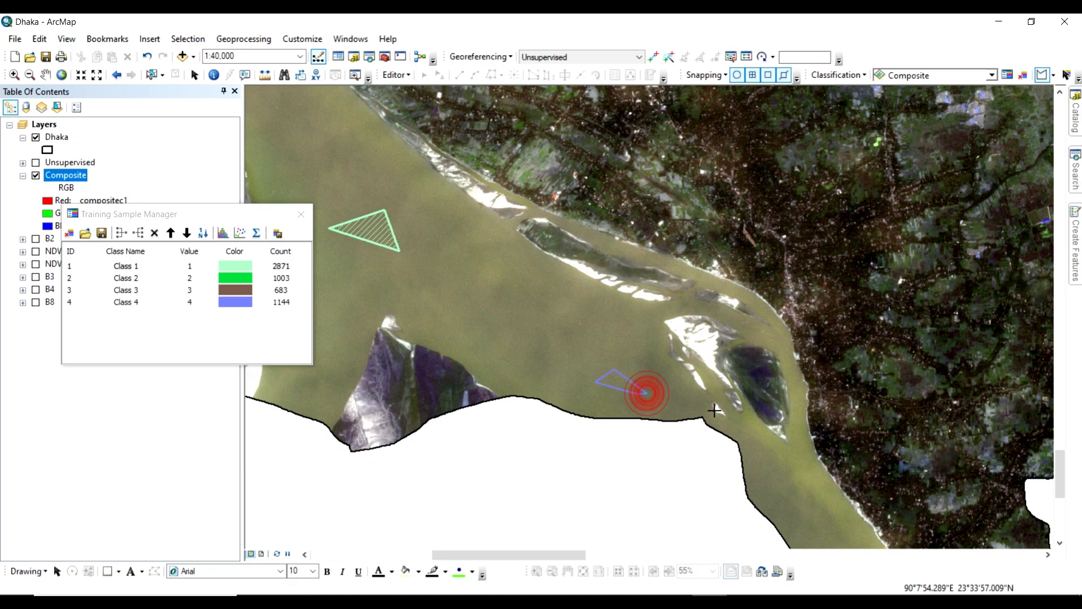
- Draw a fifth triangular training sample on the water at the river's southeastern end
key(Down)
key(Right)
key(Down)
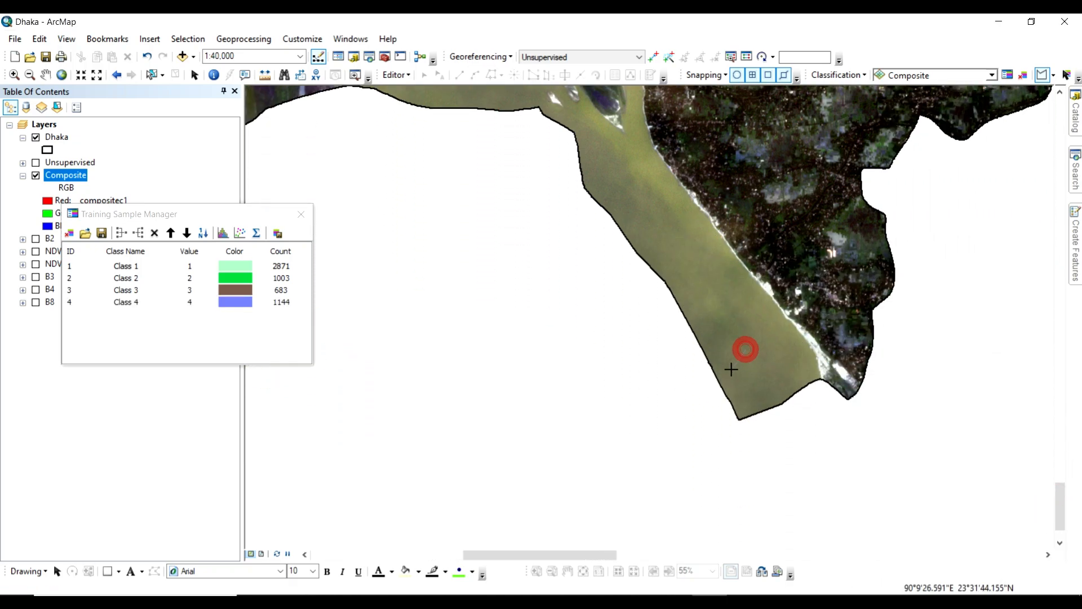
click(731, 369)
double_click(769, 374)
- Examine the land northeast of the river in the Composite image for further training sample areas
key(Up)
key(Up)
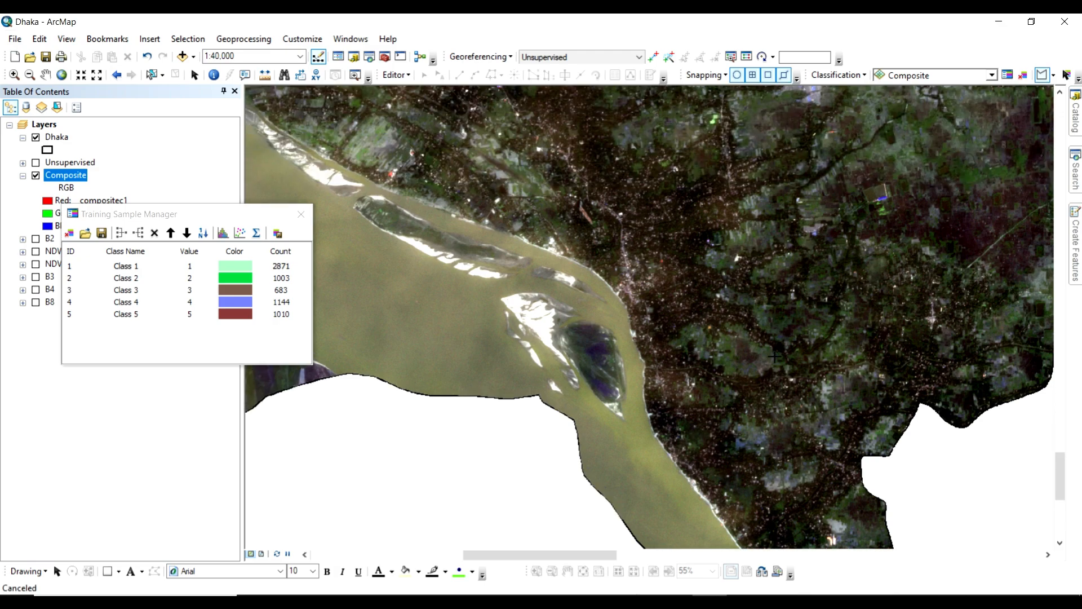
key(Right)
scroll(602, 411, down, 1)
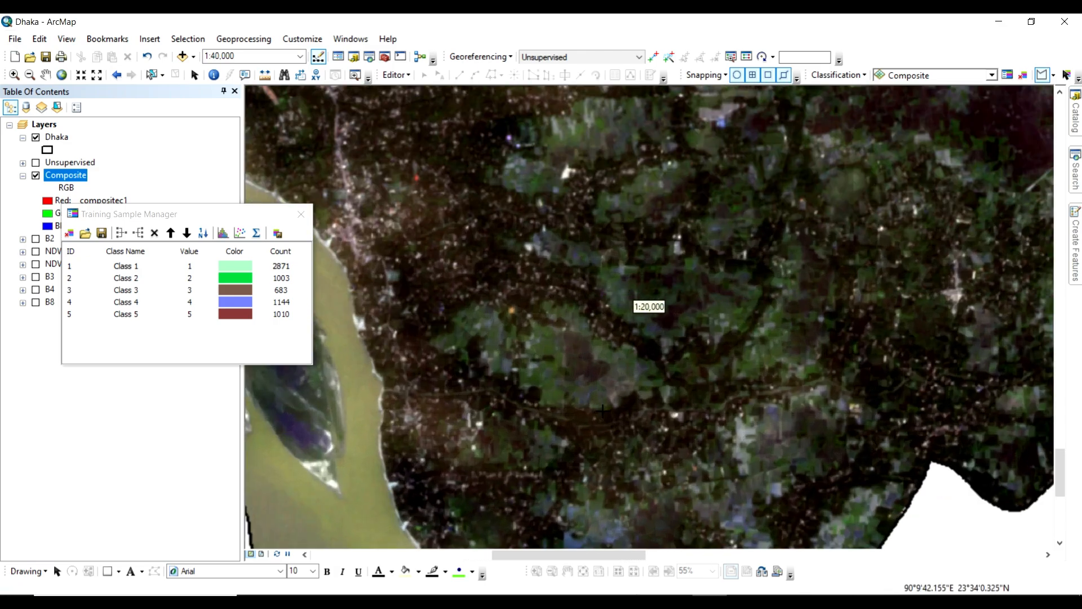
scroll(602, 411, up, 1)
key(Down)
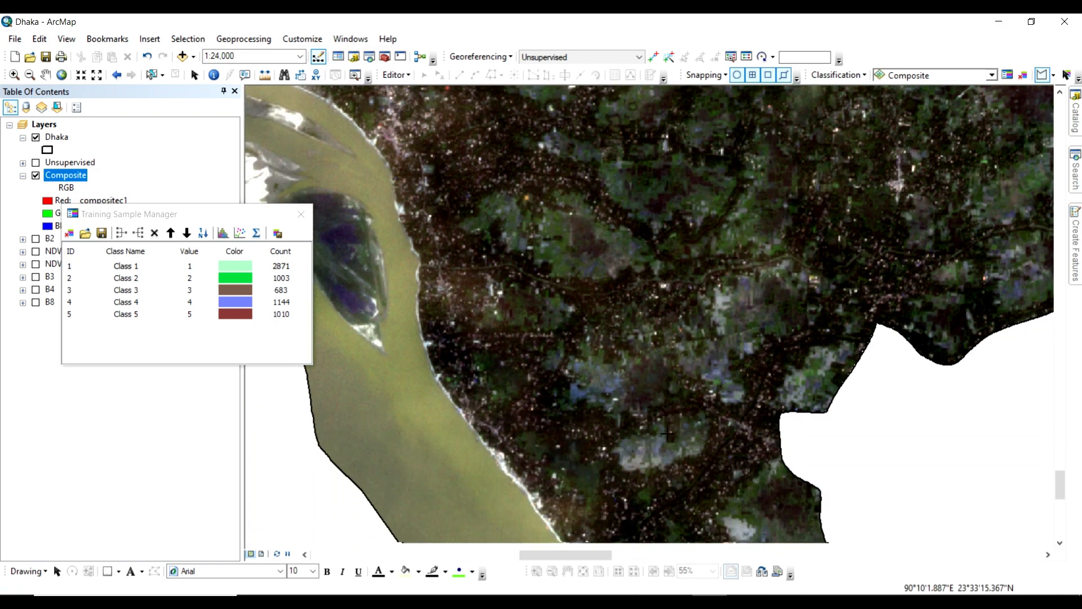
key(Up)
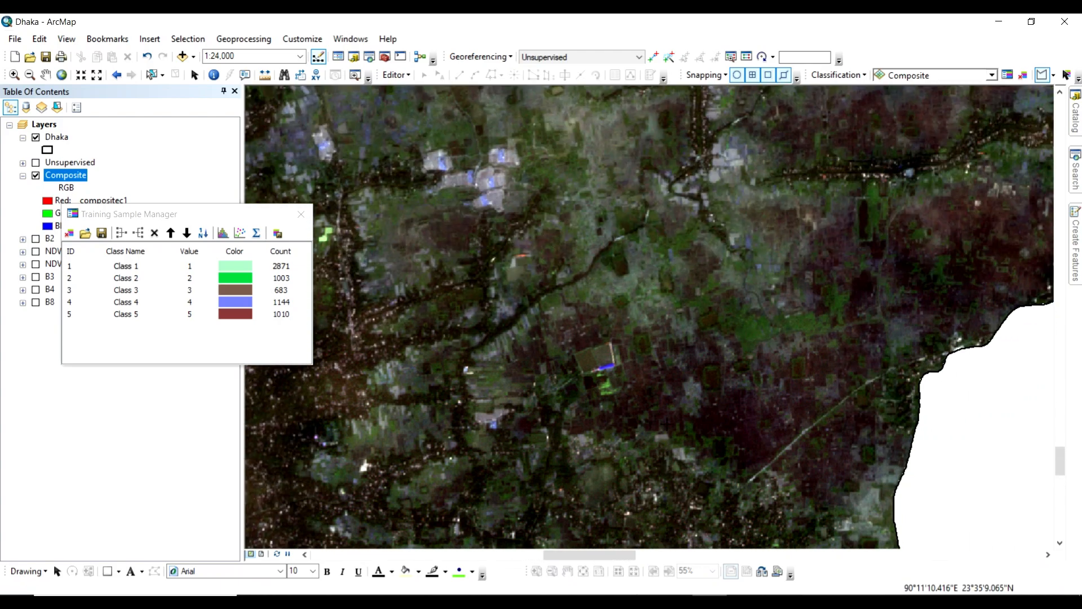
key(Right)
key(Up)
key(Up)
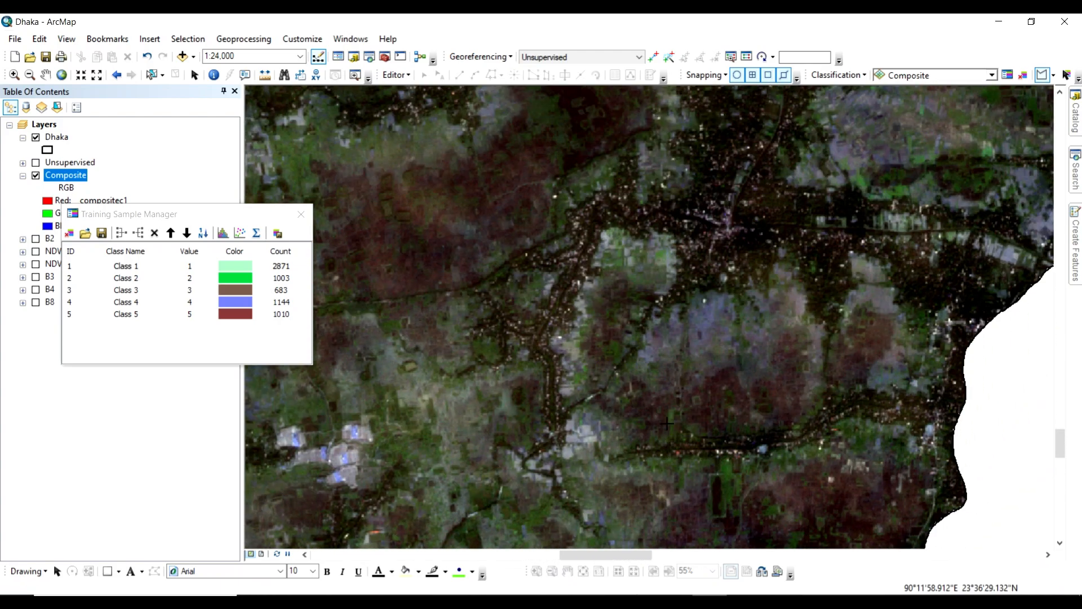
key(Up)
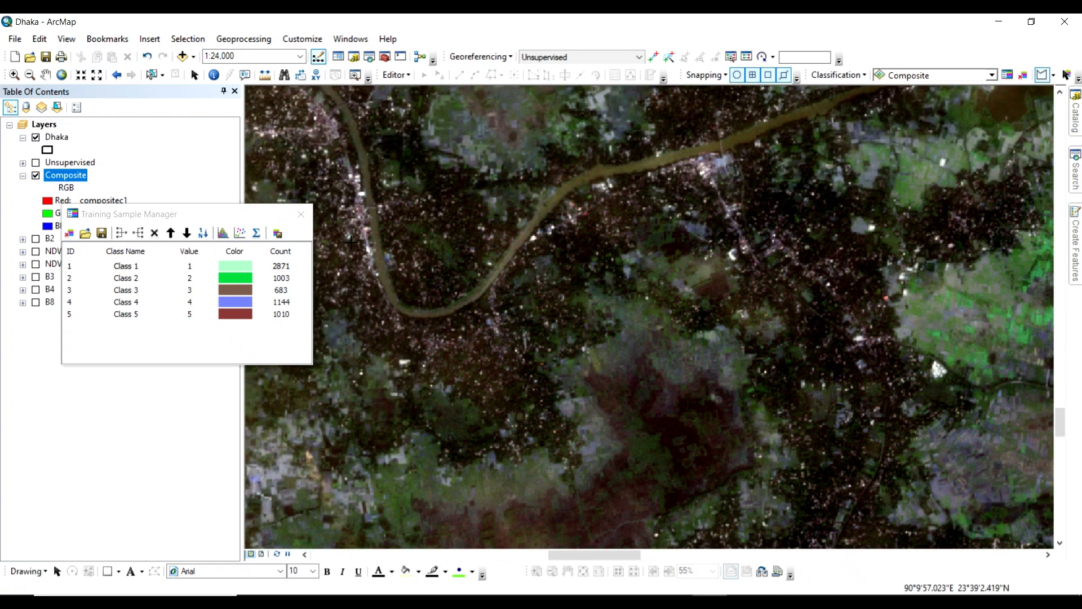
- Set the Composite layer's RGB bands to compositec4 for red, compositec3 for green and compositec2 for blue
drag(251, 215, 383, 185)
click(224, 236)
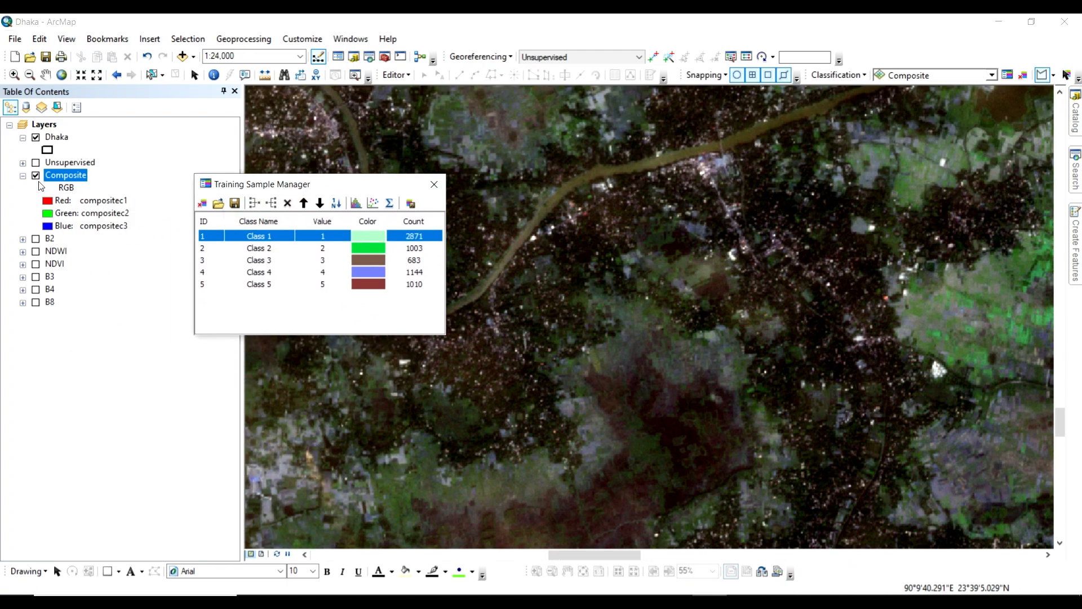
double_click(55, 174)
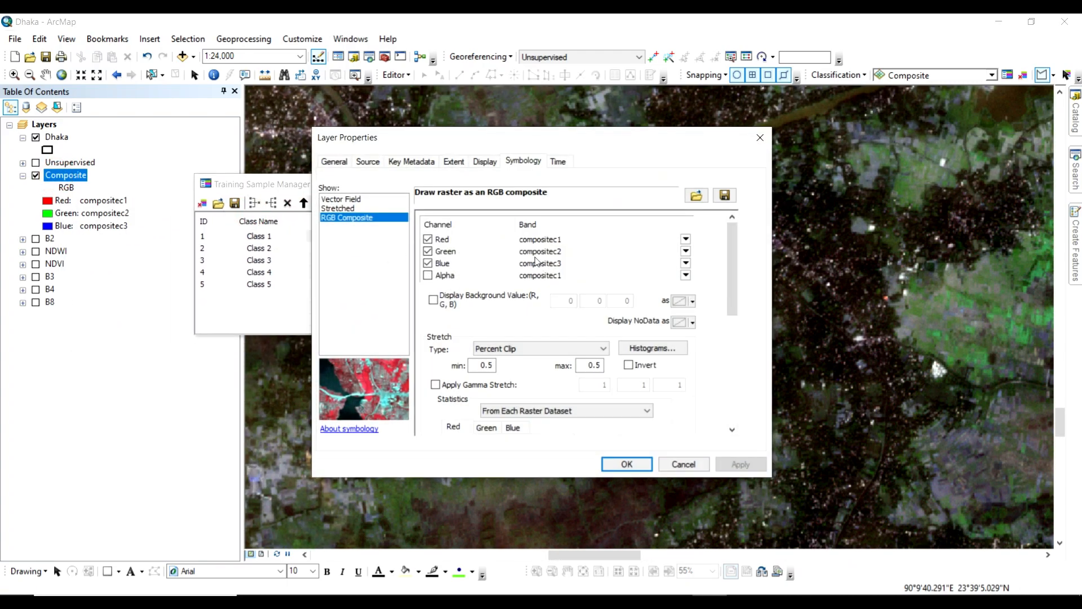
click(685, 239)
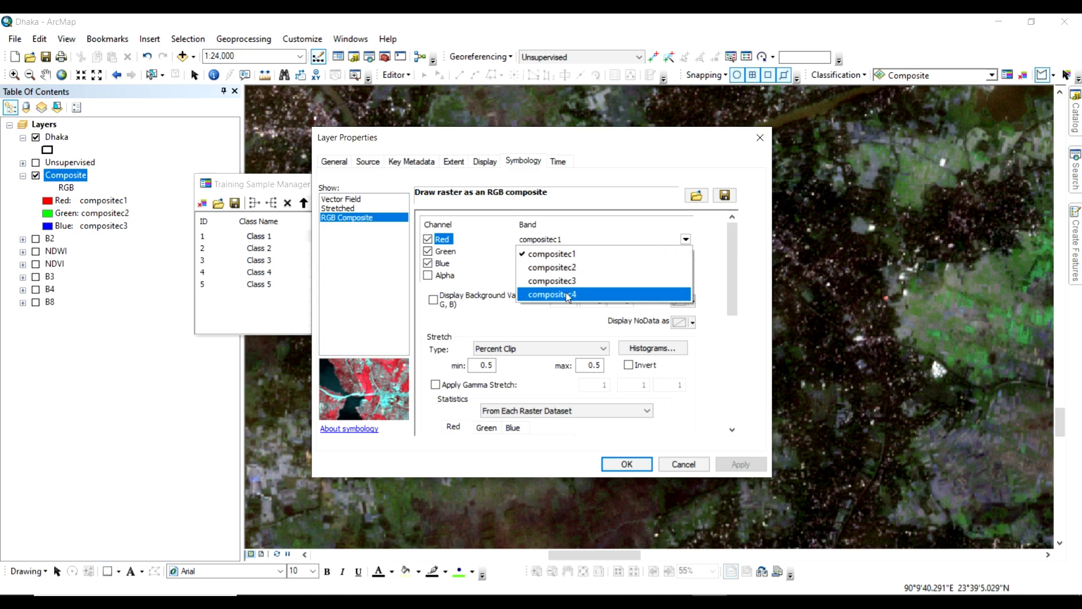
click(564, 293)
click(685, 252)
click(647, 292)
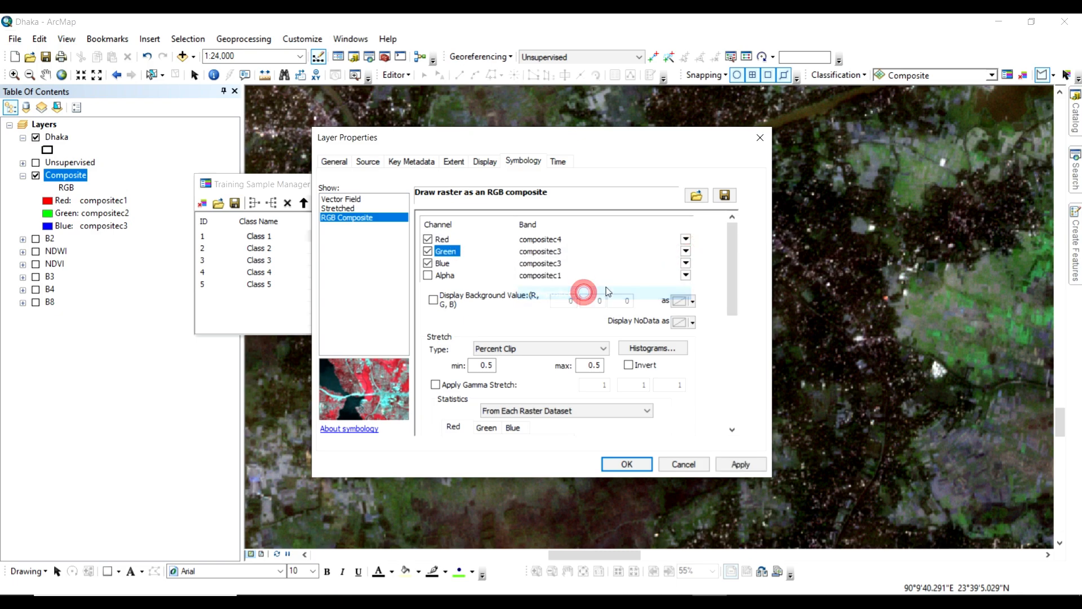
click(685, 263)
click(583, 290)
click(740, 464)
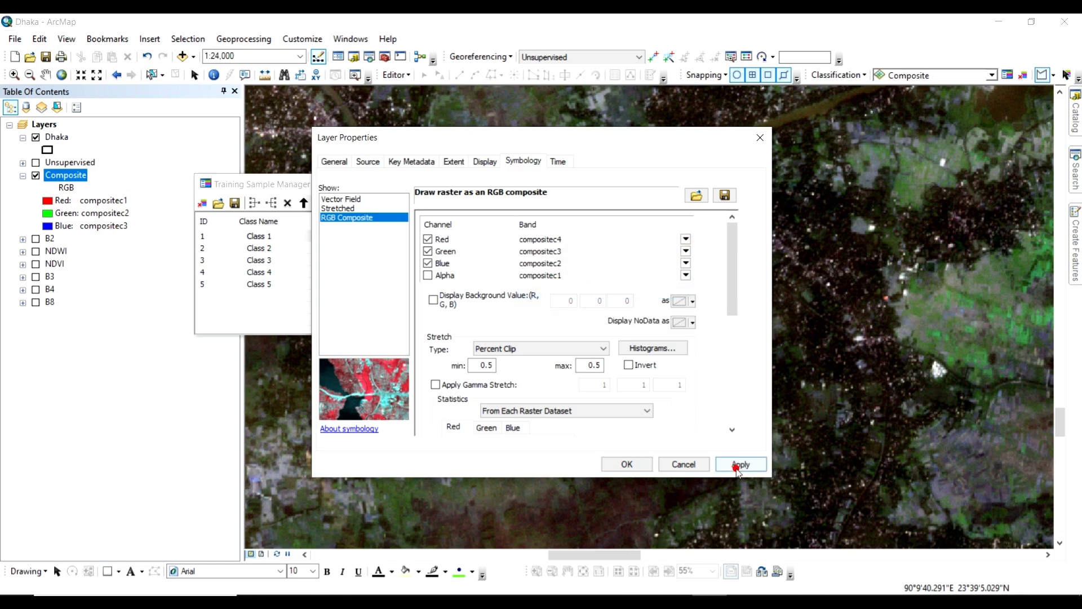
click(760, 137)
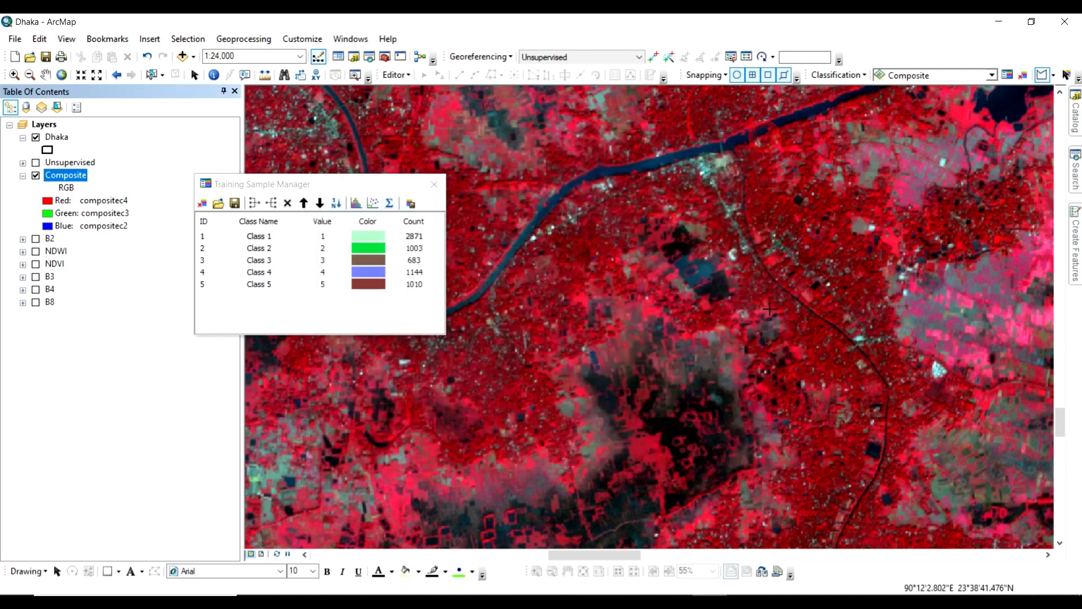
scroll(769, 310, down, 3)
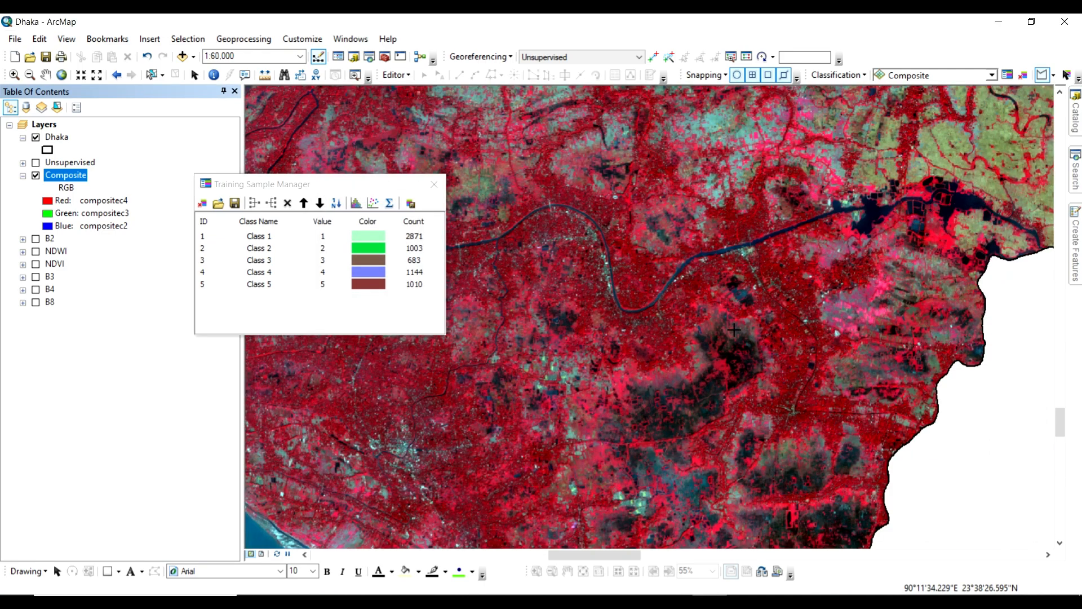
- Draw two small triangular training samples in the district's southeast, one on the dark blue pond and one on the rectangular pond north of it
key(Down)
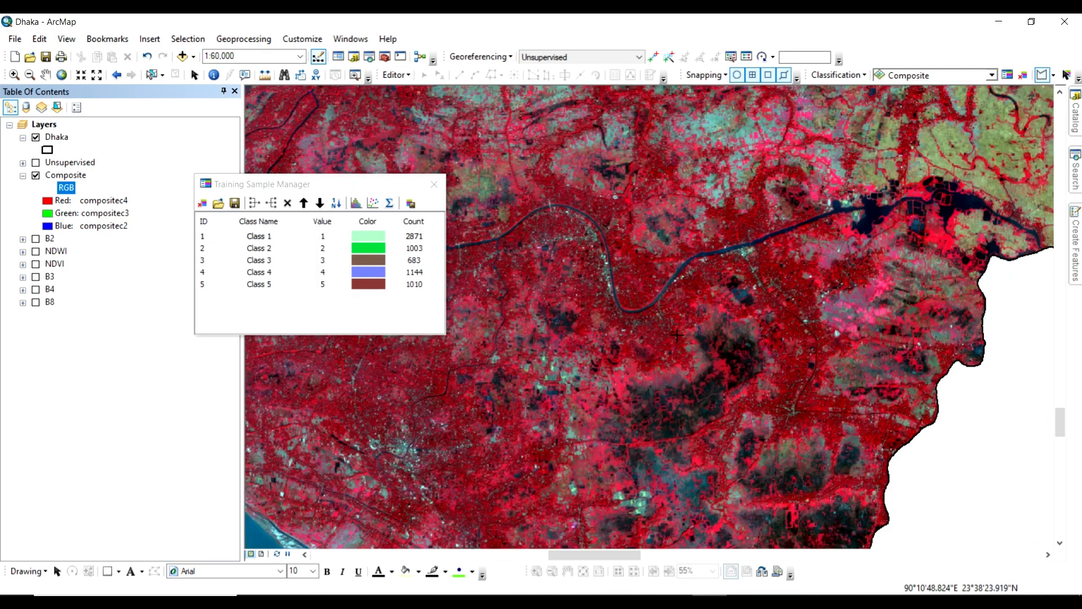
drag(1063, 422, 1063, 440)
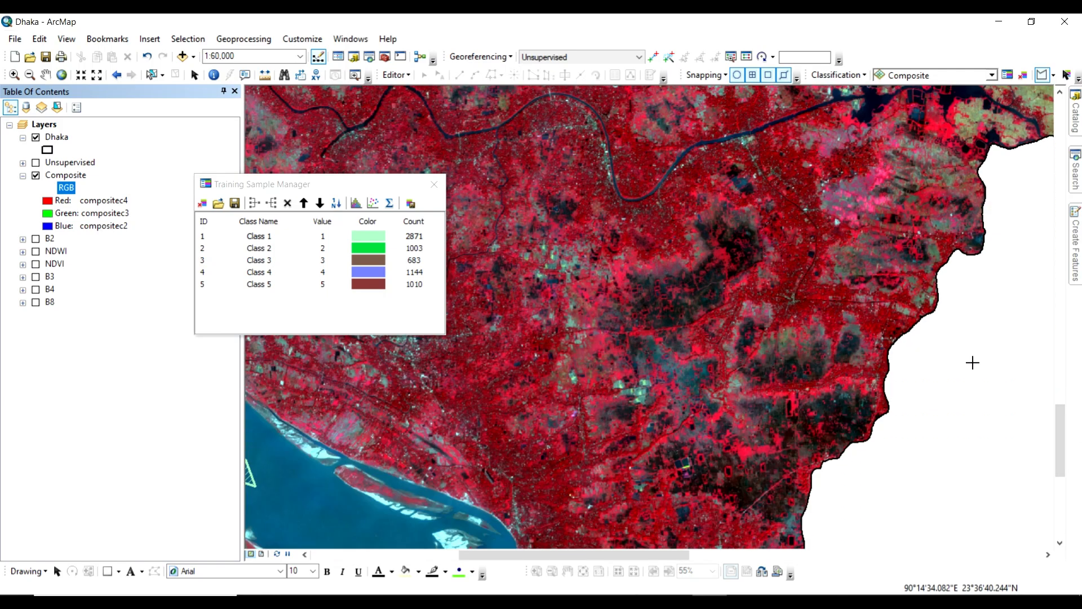
drag(1059, 413, 1061, 436)
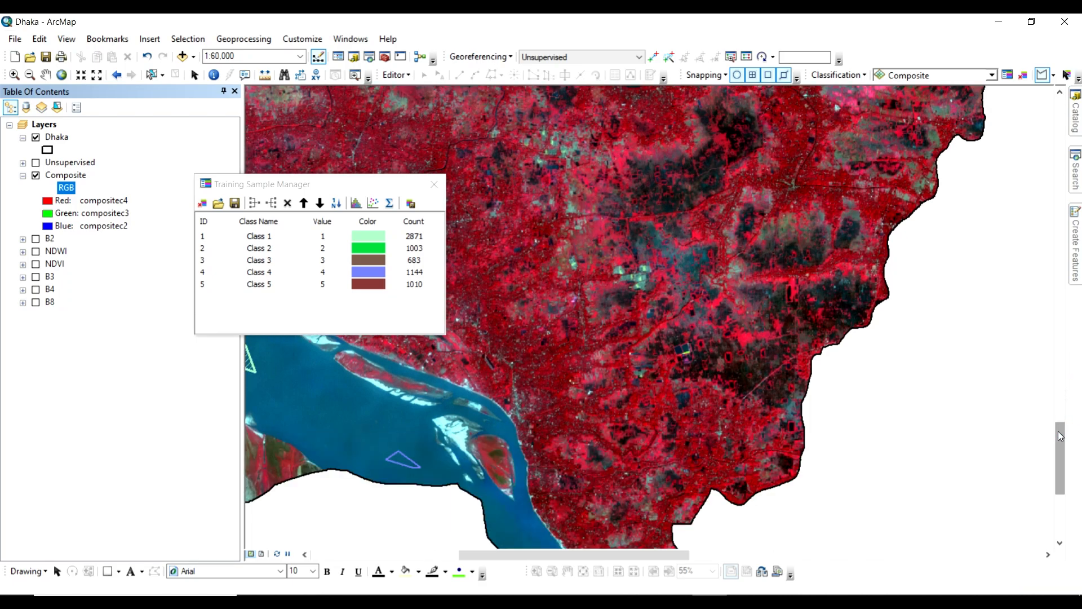
scroll(624, 305, down, 3)
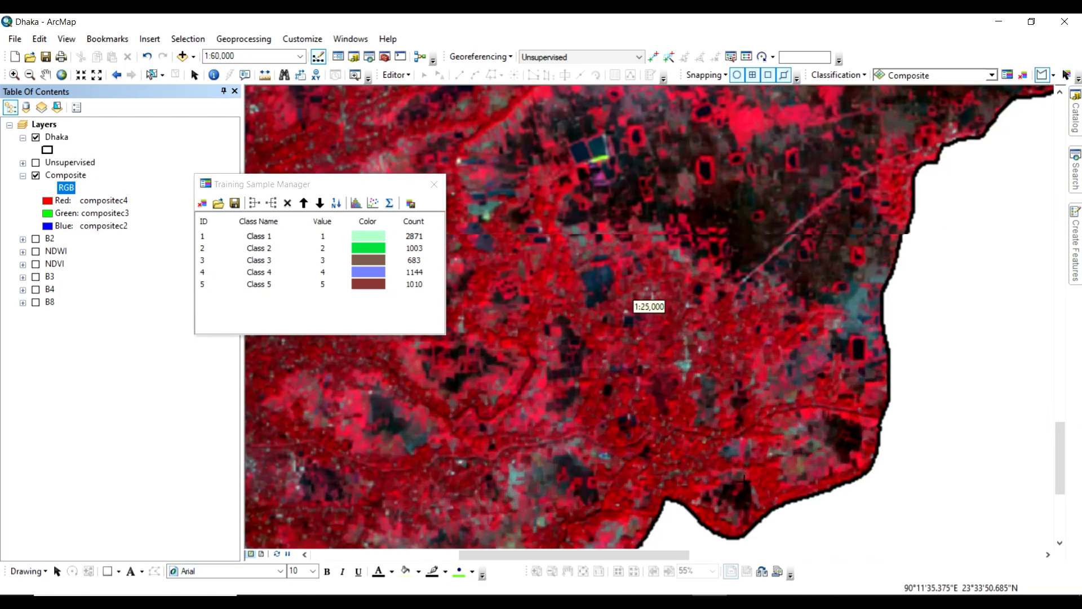
click(590, 272)
double_click(593, 282)
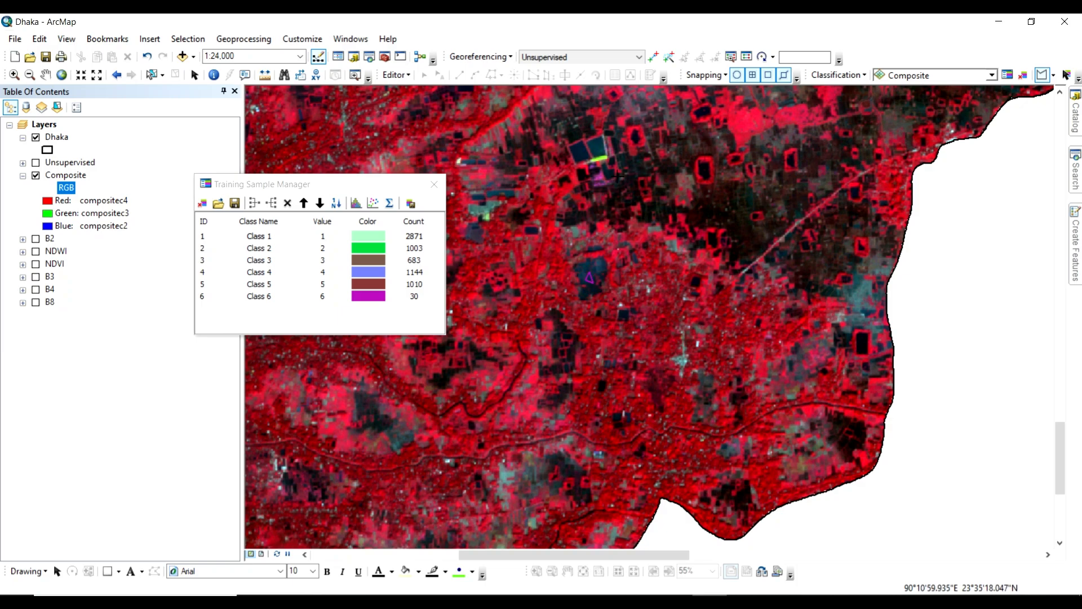
double_click(580, 151)
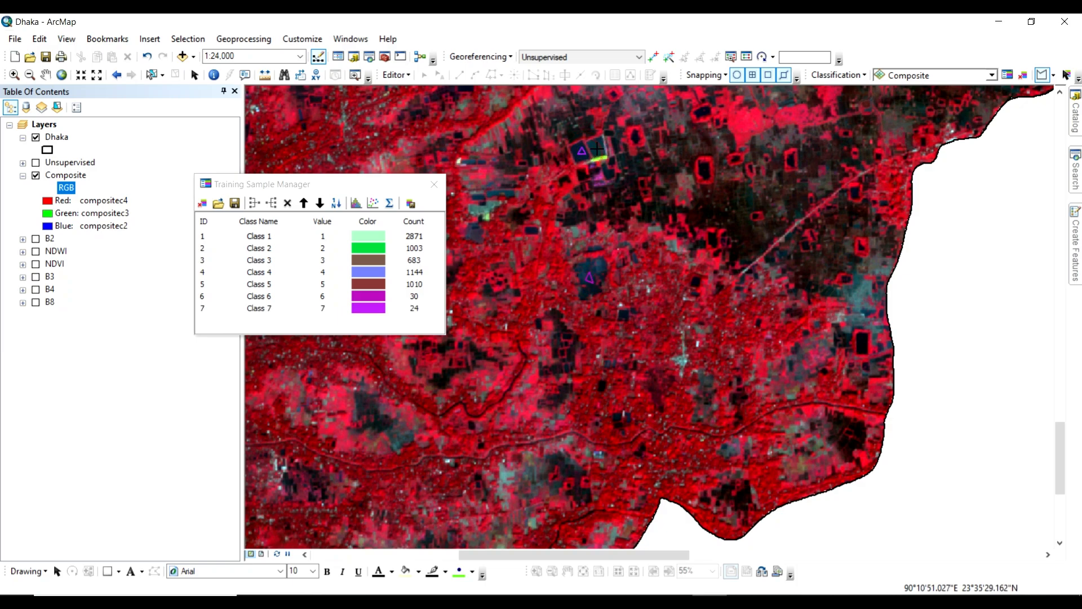
- Draw a training sample on the dark blue pond just south of the river, farther north in the district's southeast
key(Up)
key(Right)
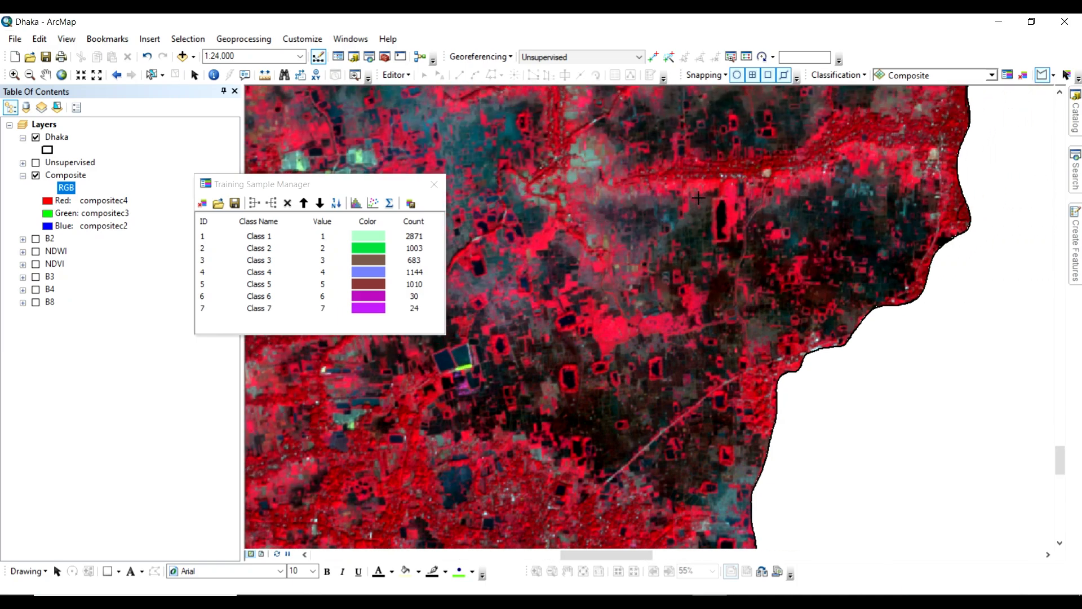
key(Up)
key(Right)
key(Up)
key(Up)
scroll(701, 199, down, 1)
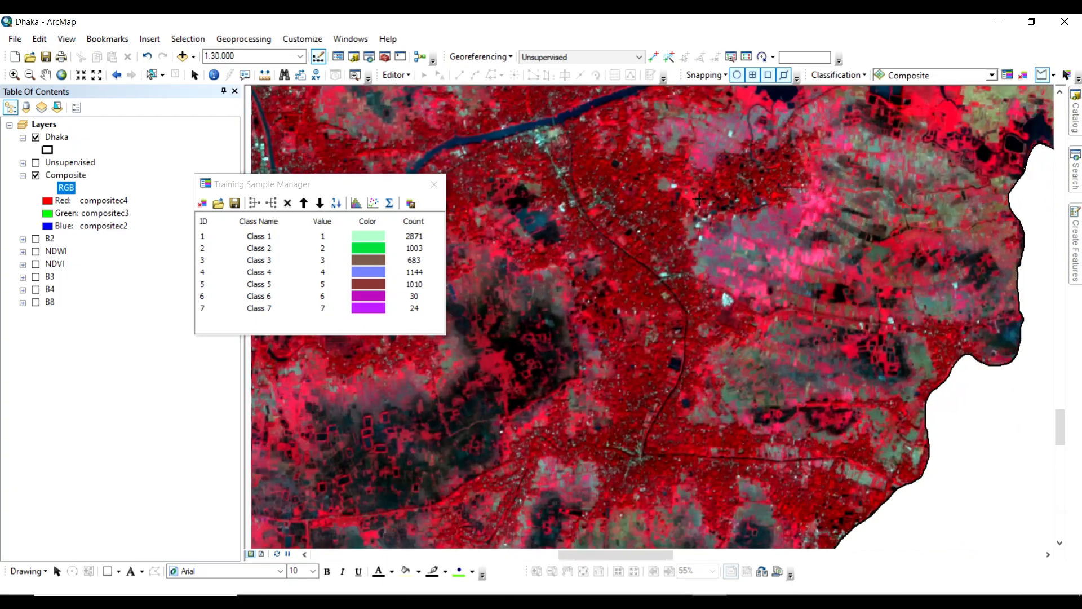
key(Left)
double_click(639, 224)
- Draw a triangular training sample on the widest dark stretch of the river near the eastern boundary
key(Right)
key(Up)
scroll(636, 290, up, 3)
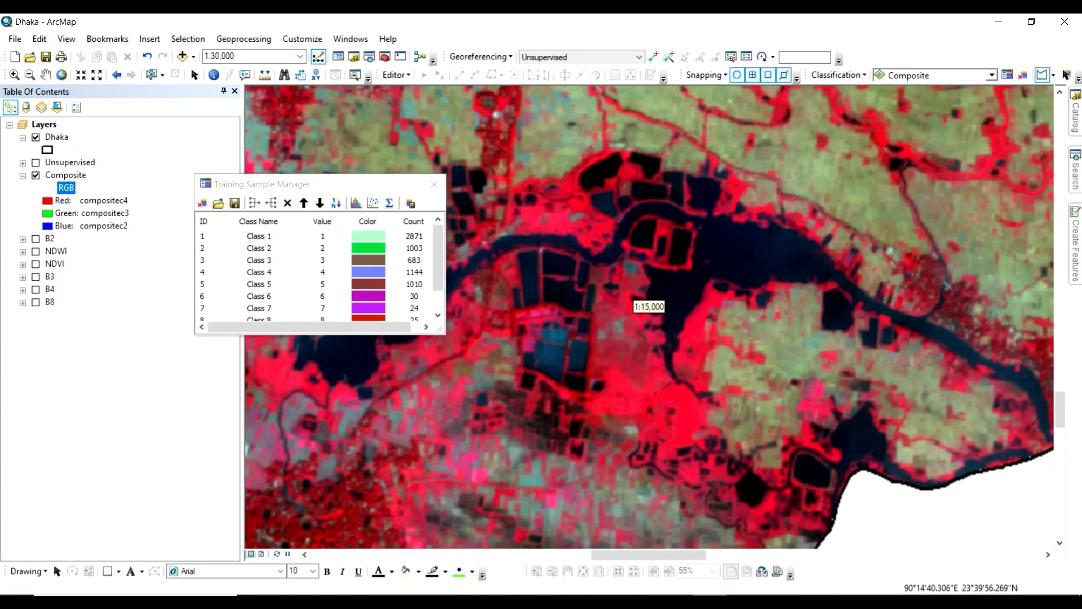
click(731, 254)
click(750, 244)
click(755, 266)
- Draw two small triangular training samples on the dark ponds beside the boundary, south of the wide river stretch
key(Down)
click(843, 275)
click(856, 266)
double_click(855, 279)
click(799, 303)
click(809, 298)
double_click(810, 309)
- Draw a triangular training sample on the river just east of the bridge, near the mouth of the narrow canal
key(Left)
key(Up)
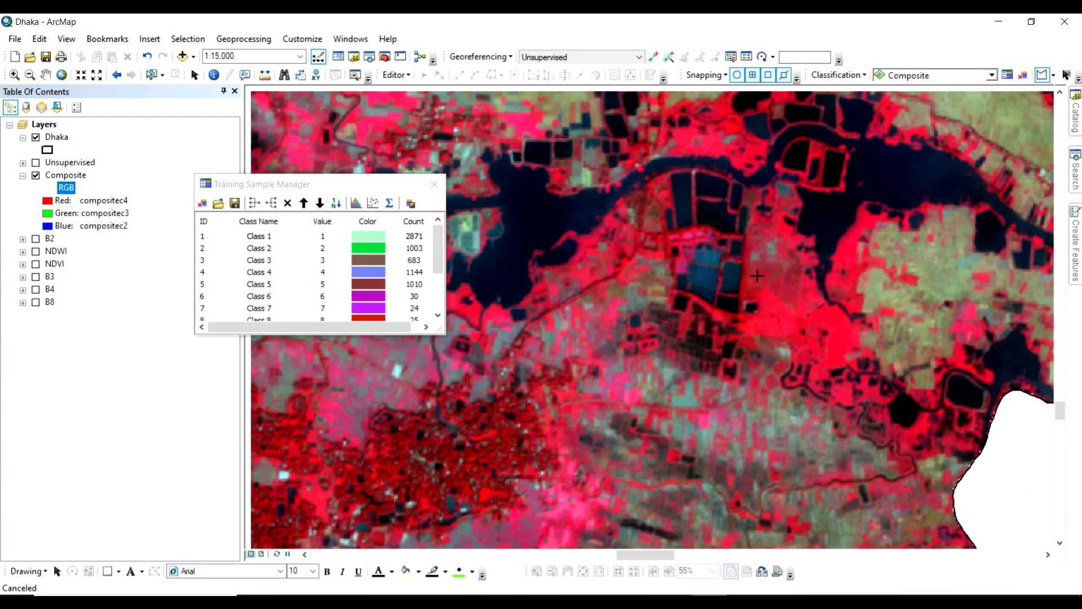
key(Left)
key(Down)
key(Left)
scroll(625, 288, up, 3)
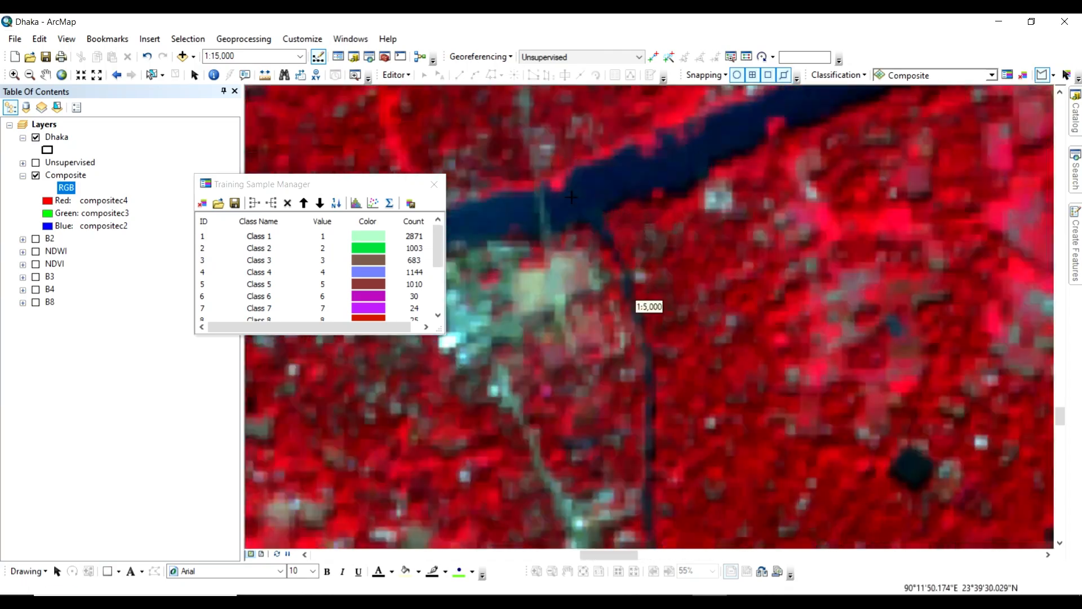
click(577, 203)
click(603, 181)
double_click(603, 199)
- Draw two small triangular training samples along the narrow dark channel south of the river
scroll(678, 227, down, 3)
scroll(717, 334, up, 4)
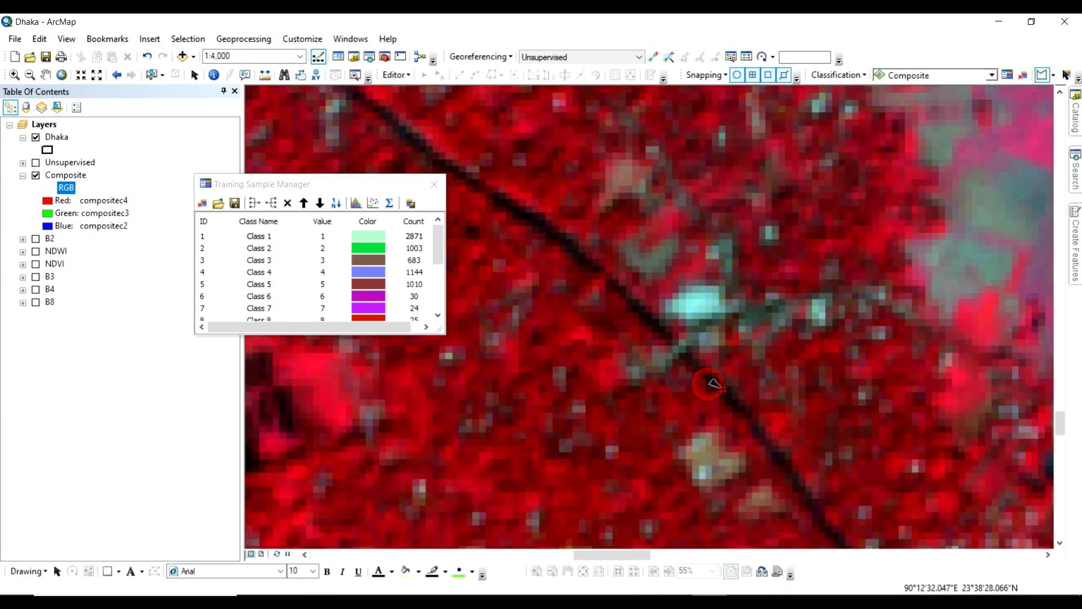
scroll(713, 385, down, 3)
scroll(668, 336, up, 4)
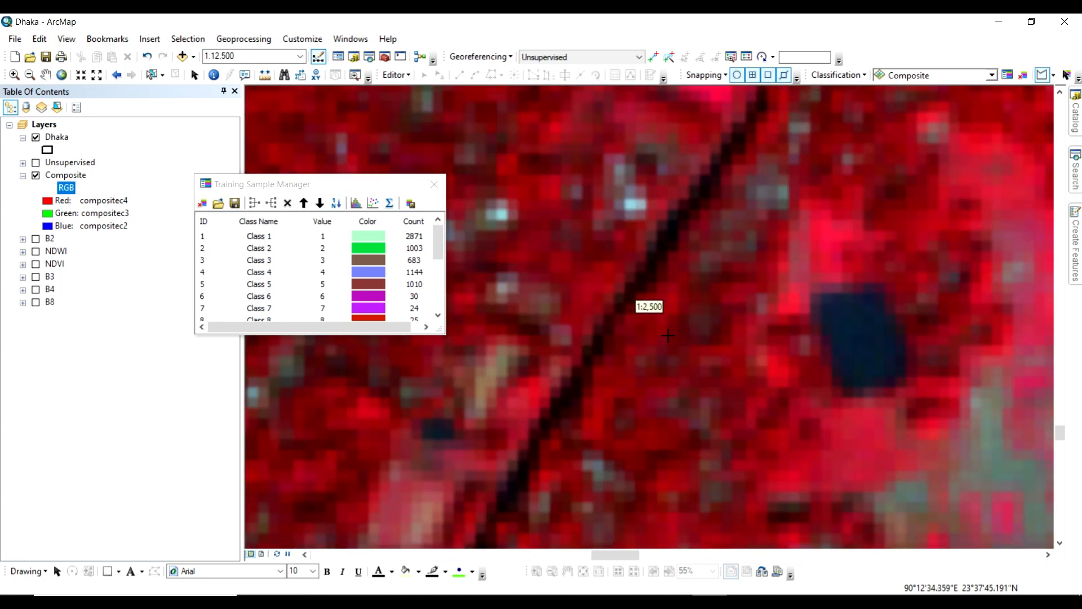
drag(438, 237, 438, 296)
click(671, 236)
click(658, 248)
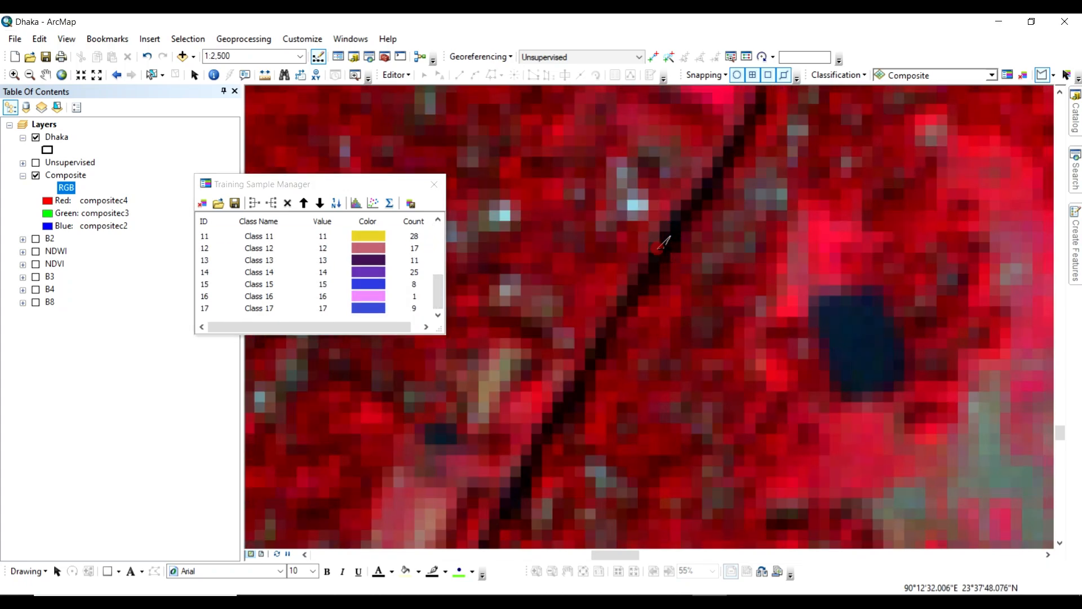
double_click(652, 252)
- Draw training samples on the rectangular pond east of the narrow channel and on the river on both sides of the elongated red island
scroll(647, 304, down, 5)
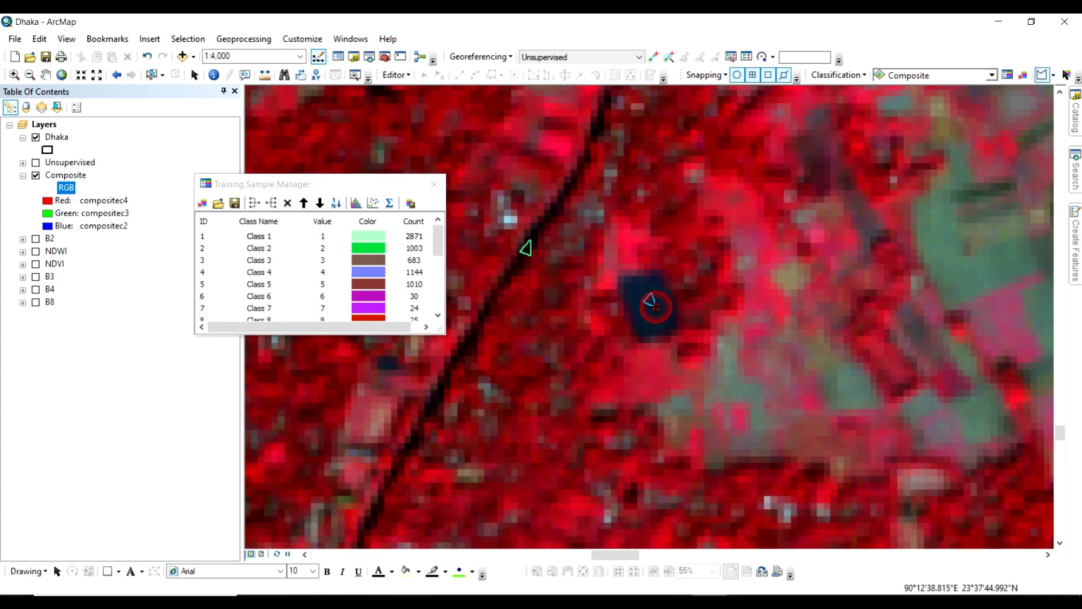
scroll(608, 325, up, 5)
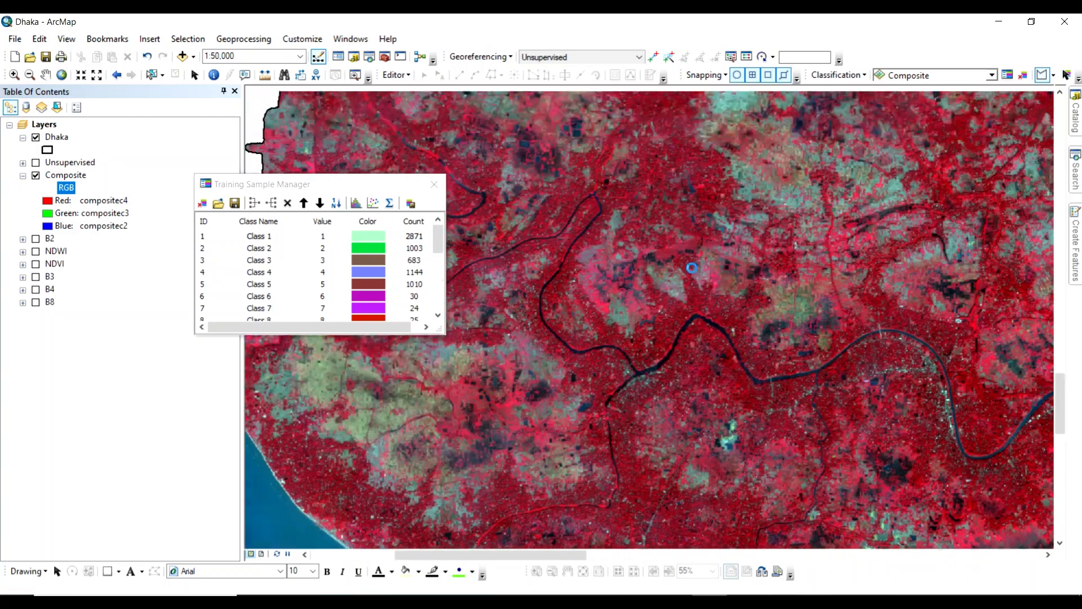
scroll(650, 207, up, 5)
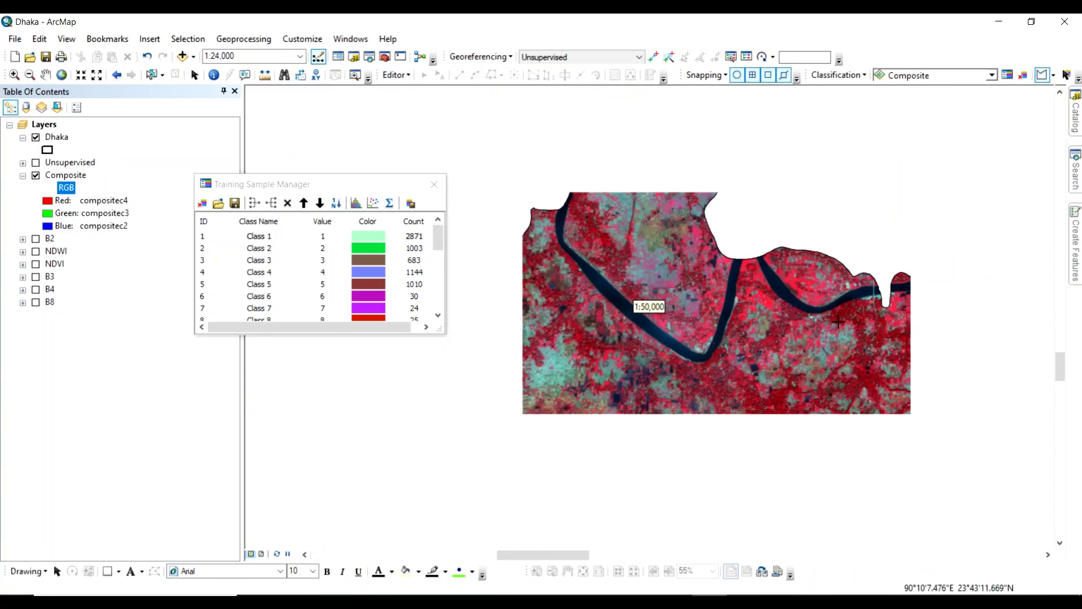
scroll(615, 363, up, 1)
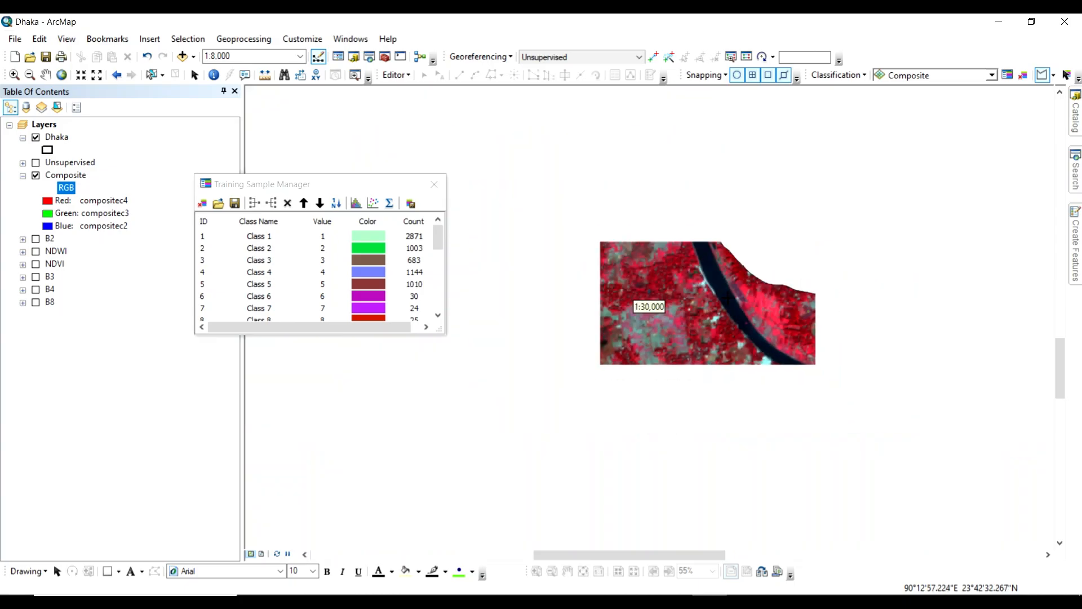
scroll(756, 297, up, 3)
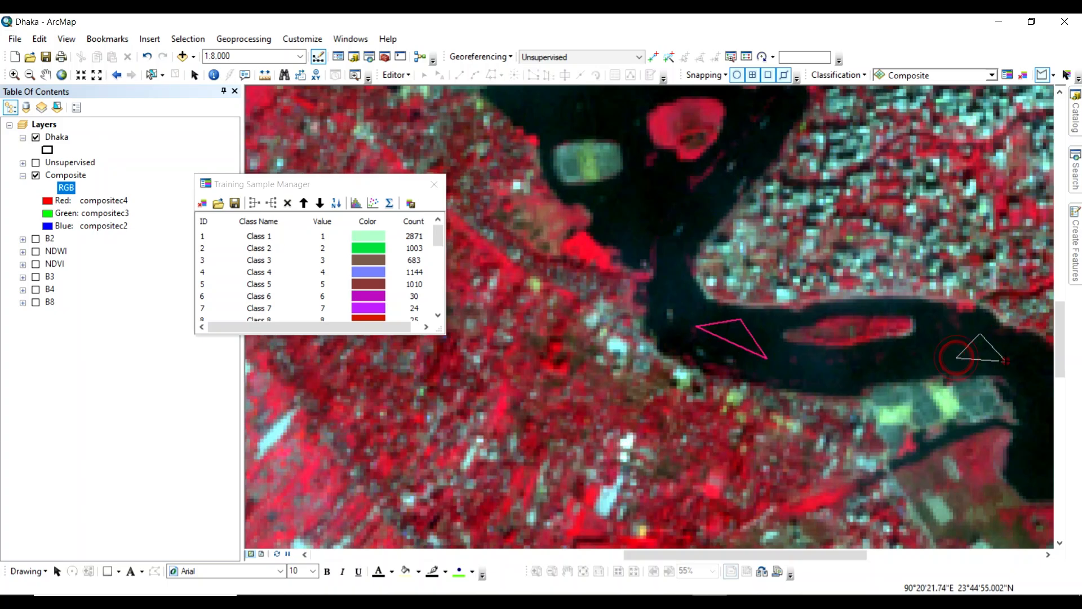
- Draw a long, narrow triangular training sample along the wide black river running southeast past the built-up area
scroll(691, 223, up, 1)
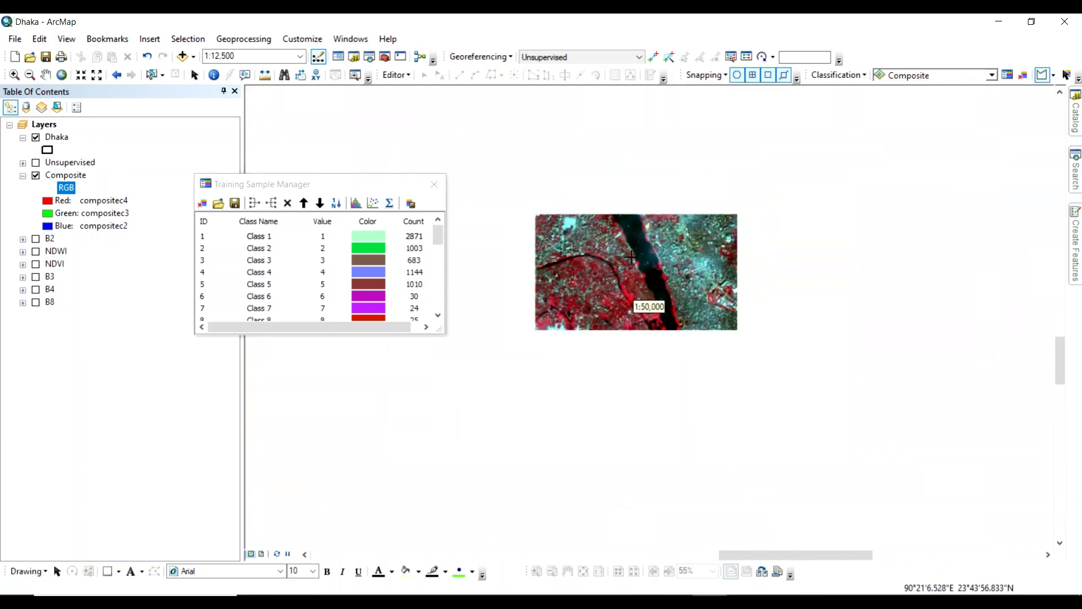
scroll(643, 356, up, 3)
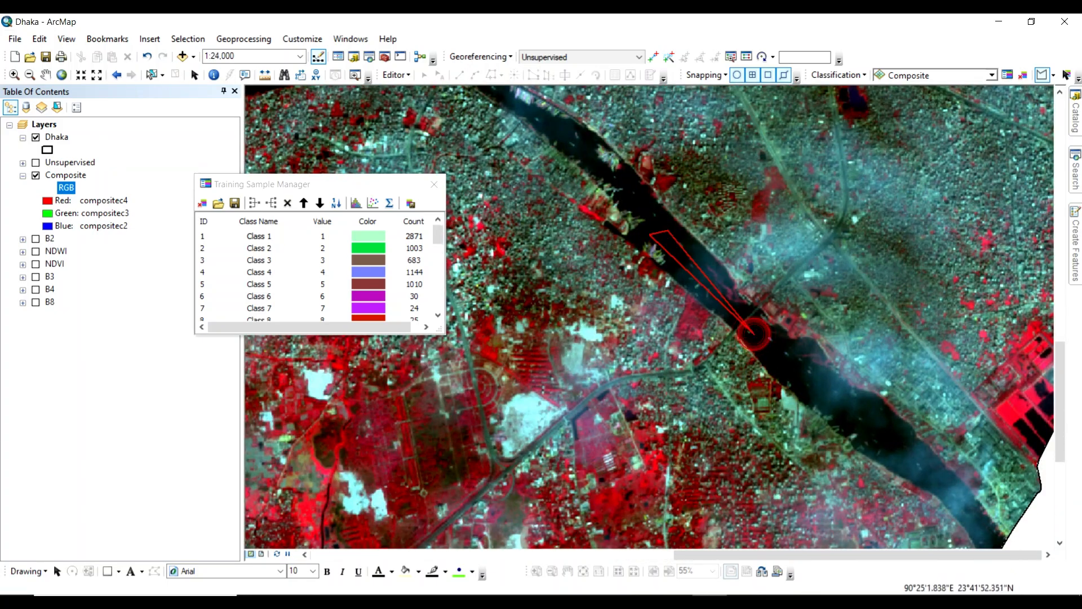
scroll(613, 269, down, 3)
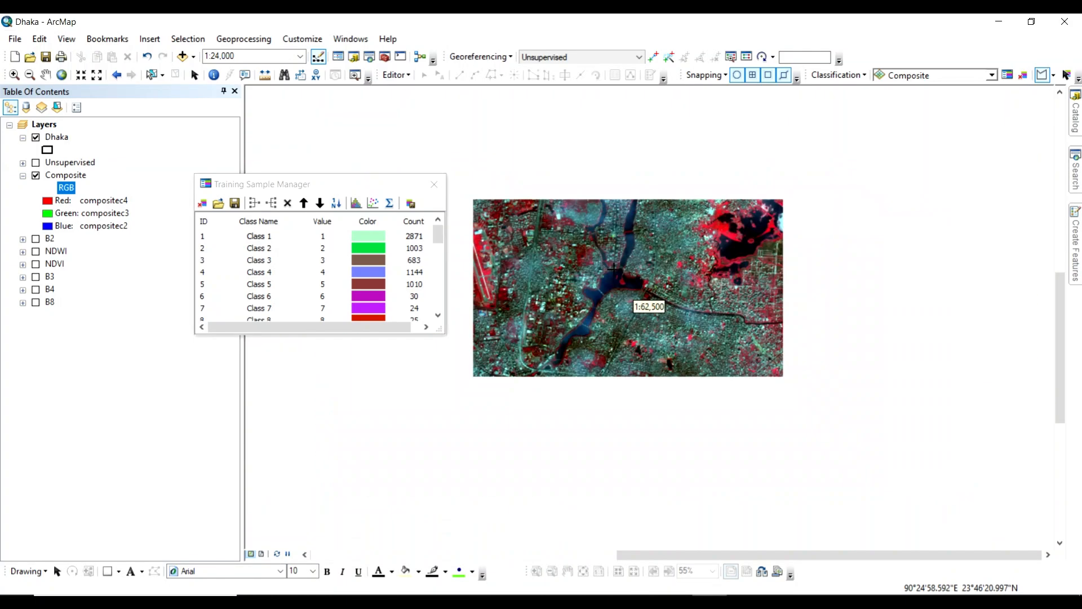
- Draw training samples on the dark water near the eastern boundary and on the large black lake east of the northern river
scroll(759, 251, up, 3)
scroll(946, 300, down, 4)
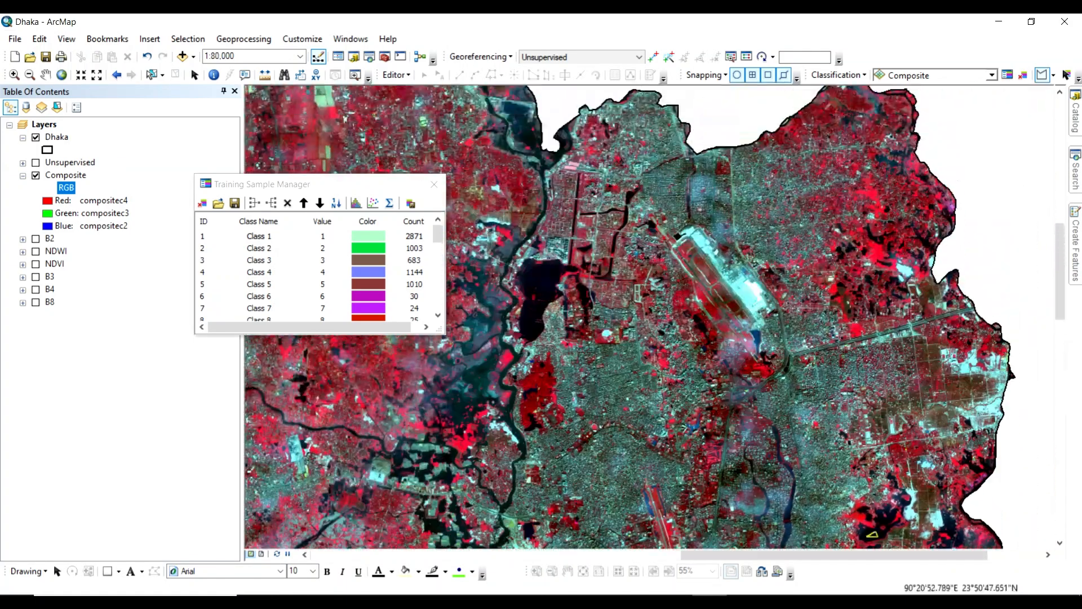
scroll(648, 304, up, 2)
scroll(767, 223, down, 4)
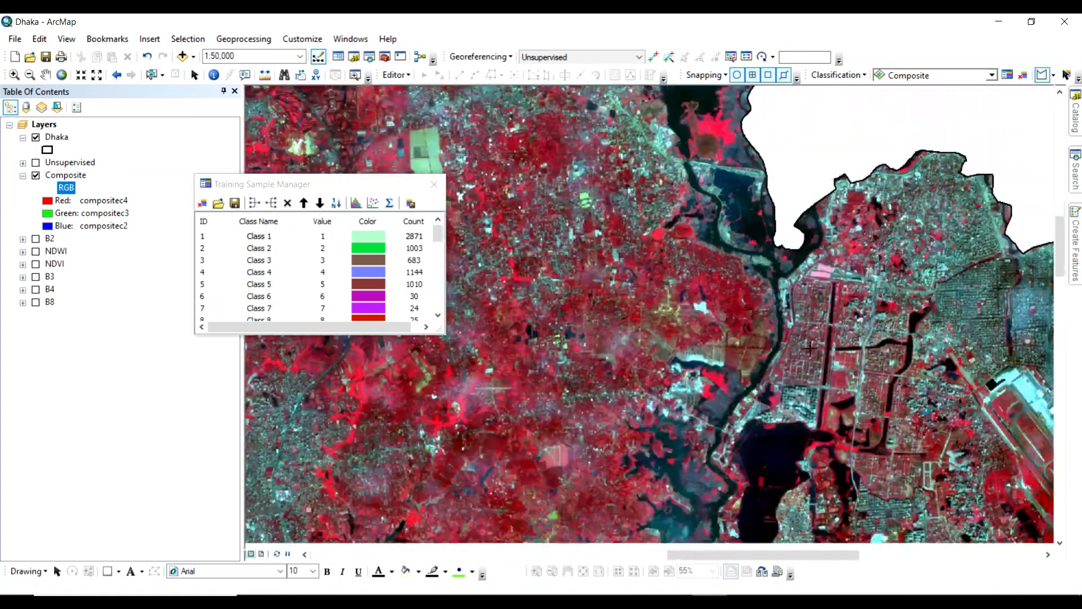
scroll(616, 227, up, 4)
scroll(665, 239, down, 1)
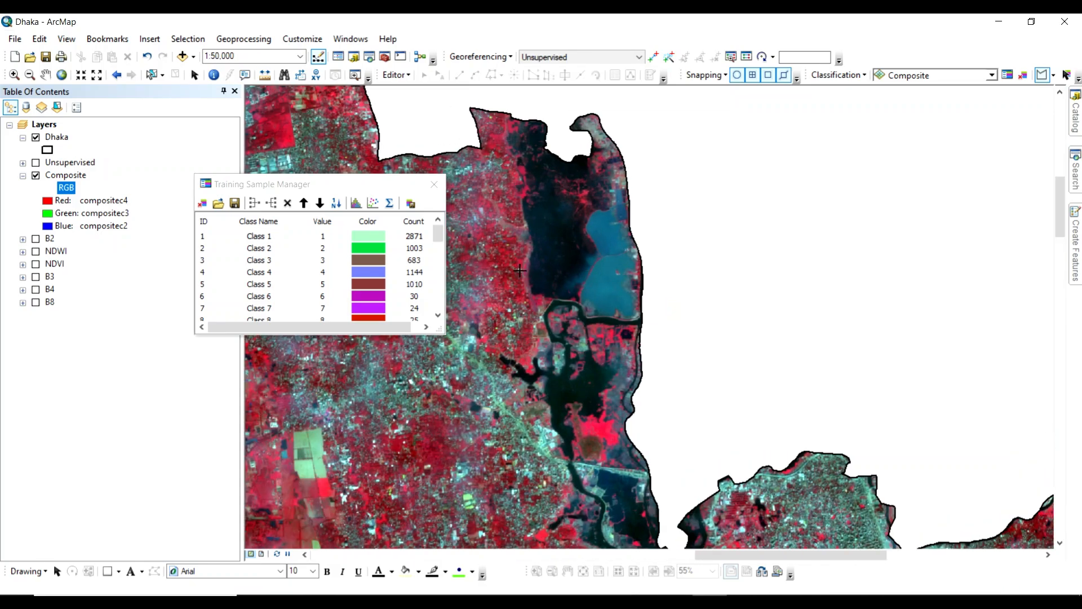
- Draw triangular training samples on the northern river at its tributary junction and on the branching lake northeast of the river bend
scroll(520, 271, up, 4)
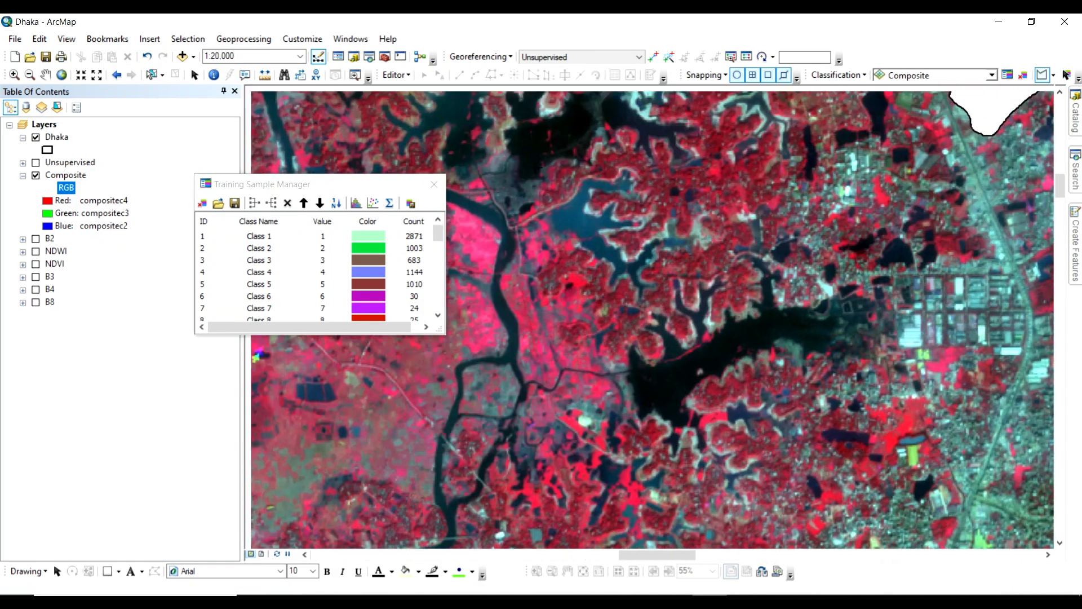
scroll(574, 246, up, 6)
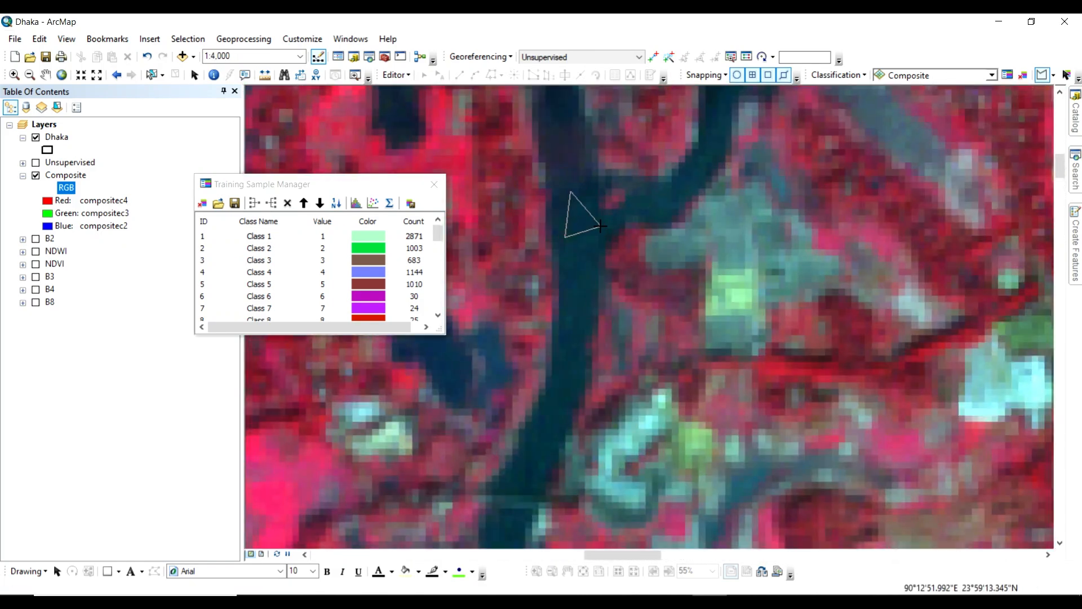
scroll(683, 222, down, 8)
scroll(684, 222, up, 4)
click(684, 255)
click(664, 329)
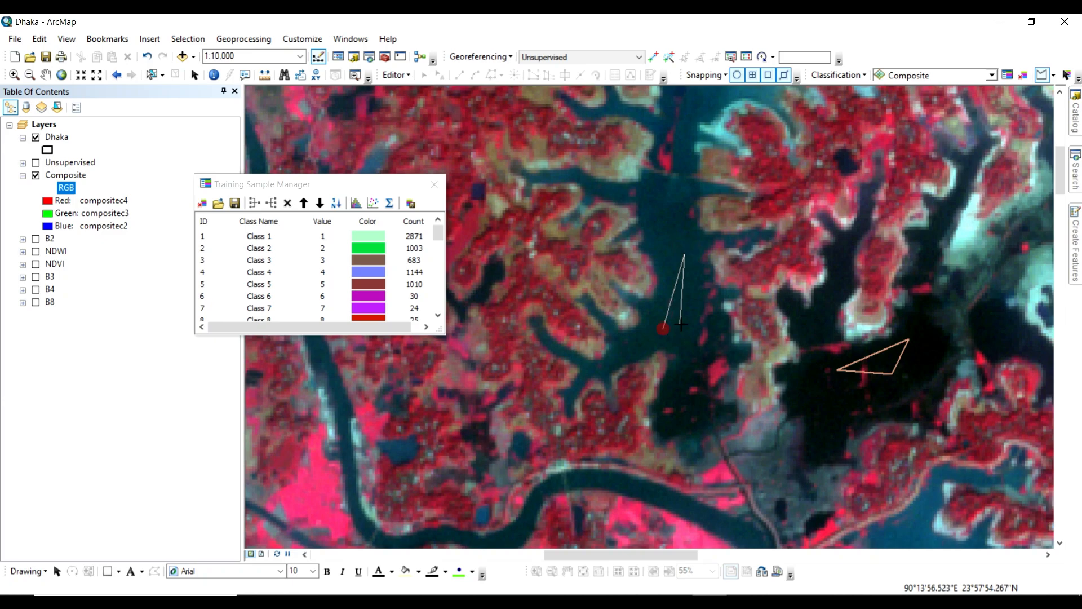
double_click(700, 319)
drag(438, 234, 437, 309)
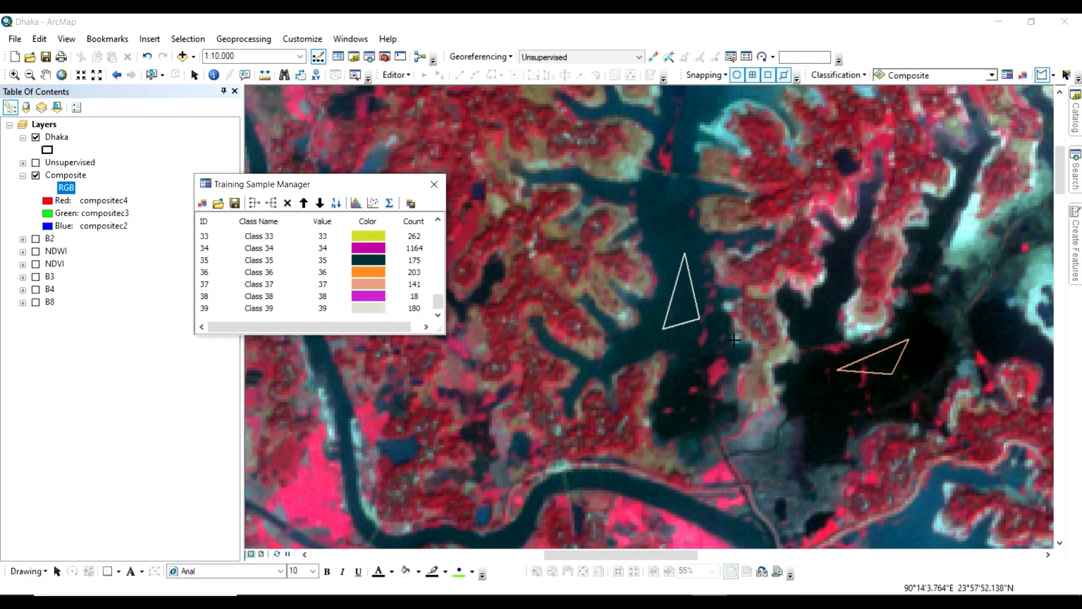
- Examine the northern district and the dark waterways west of the city for further water sample areas
scroll(757, 319, down, 2)
scroll(756, 310, down, 1)
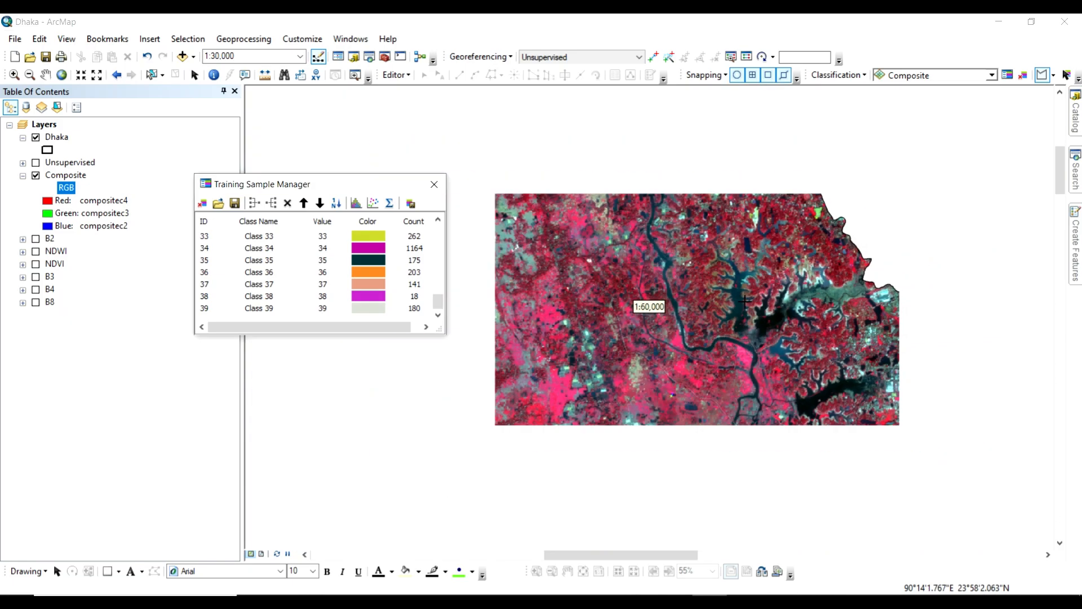
scroll(745, 302, down, 1)
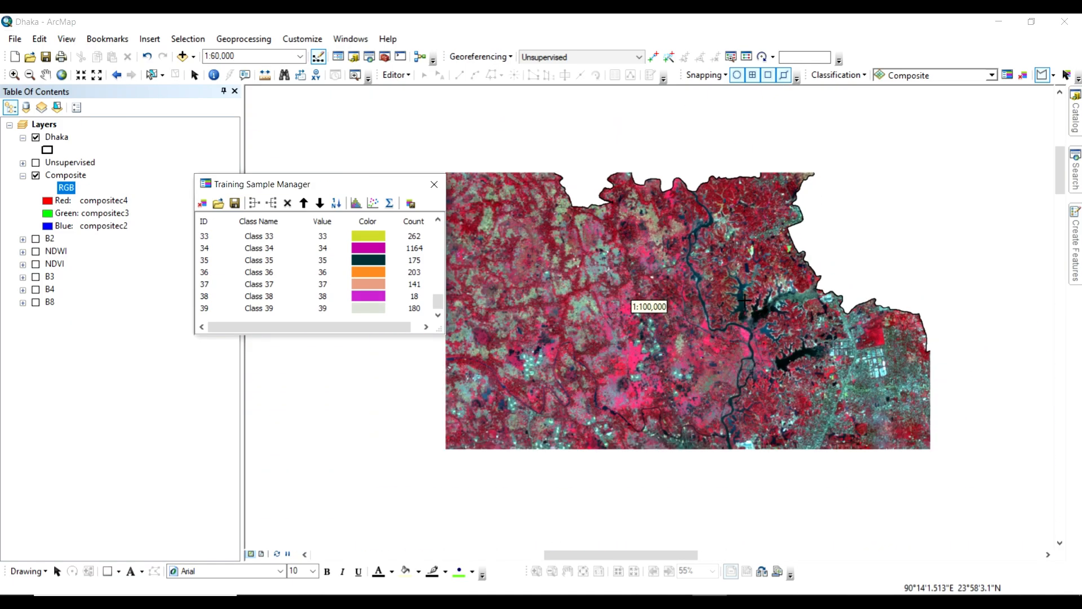
scroll(745, 299, down, 1)
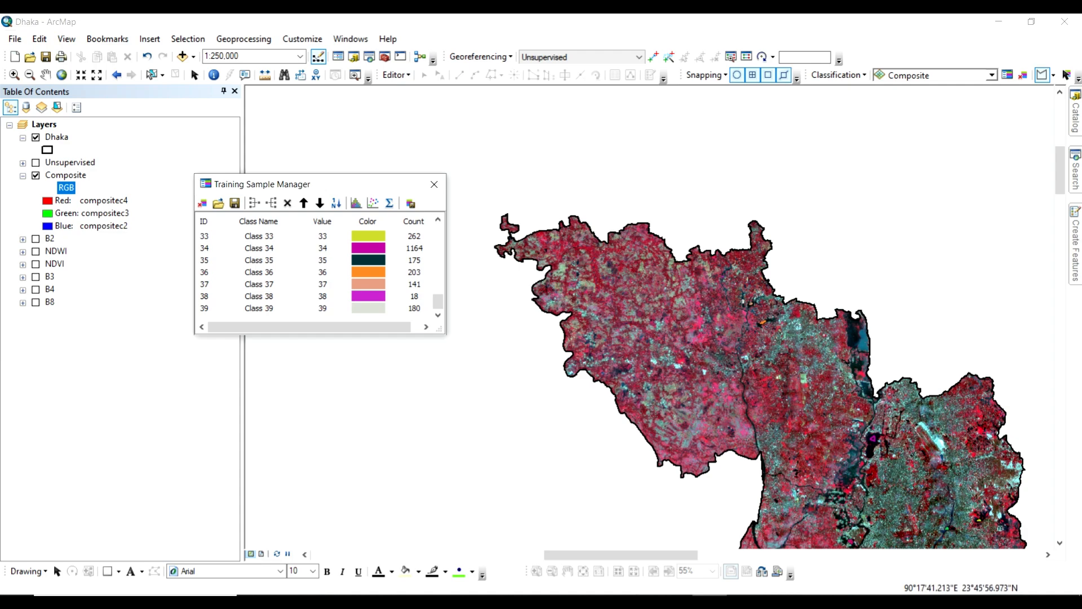
drag(641, 558, 679, 557)
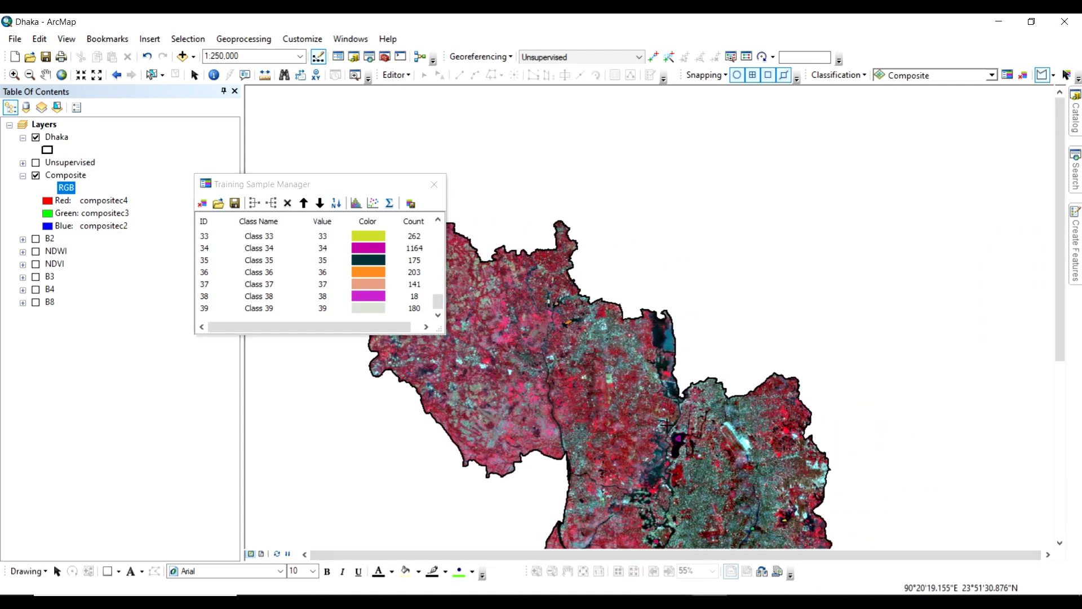
scroll(643, 479, up, 5)
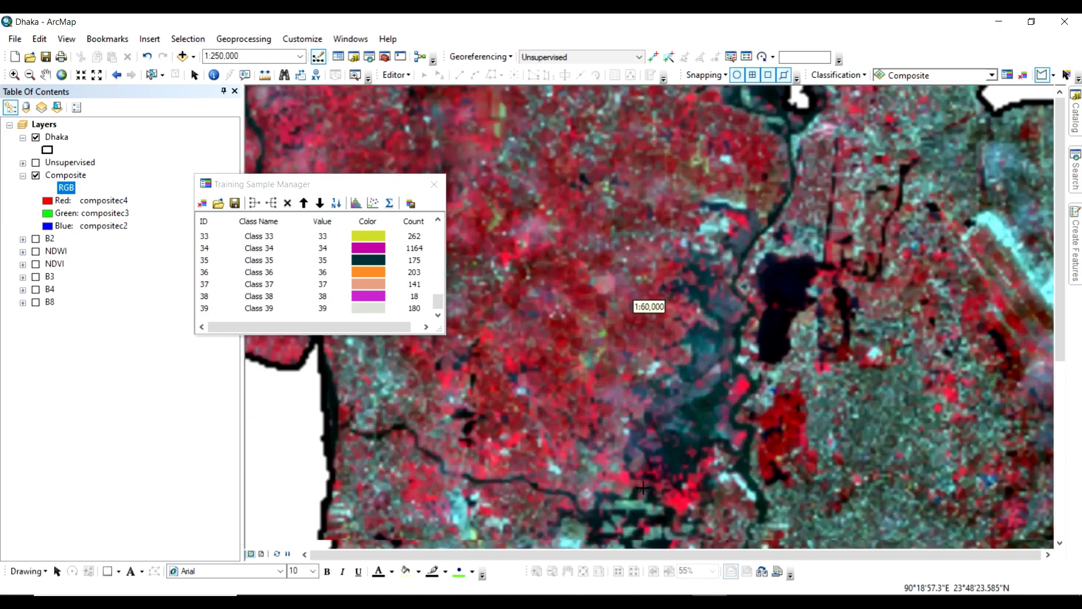
scroll(643, 478, up, 4)
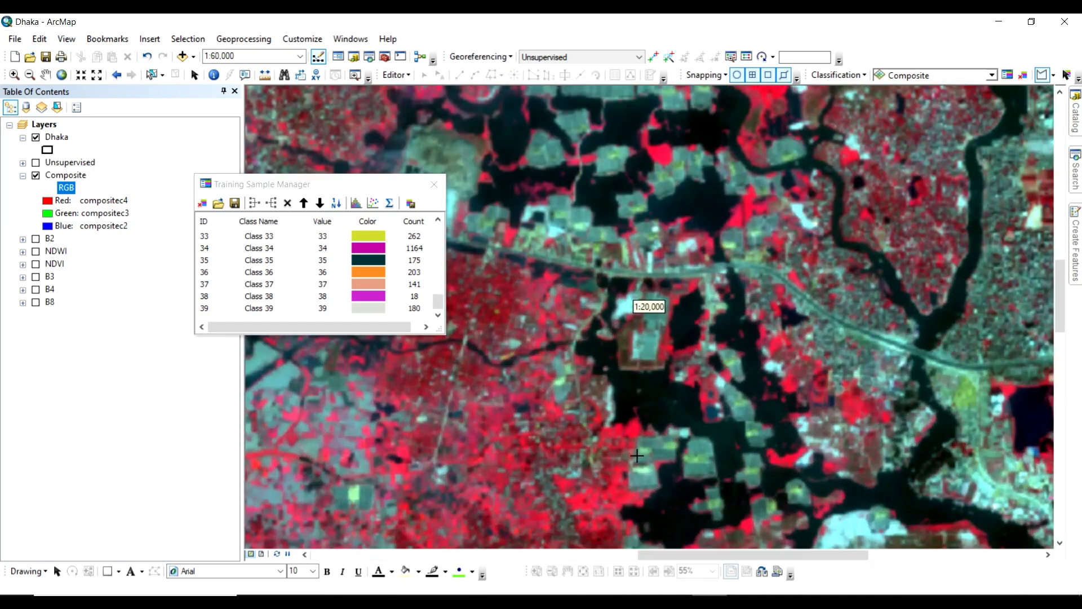
- Draw a small triangular training sample on the black lake north of the main road, just east of the grey-green cleared ground
click(508, 127)
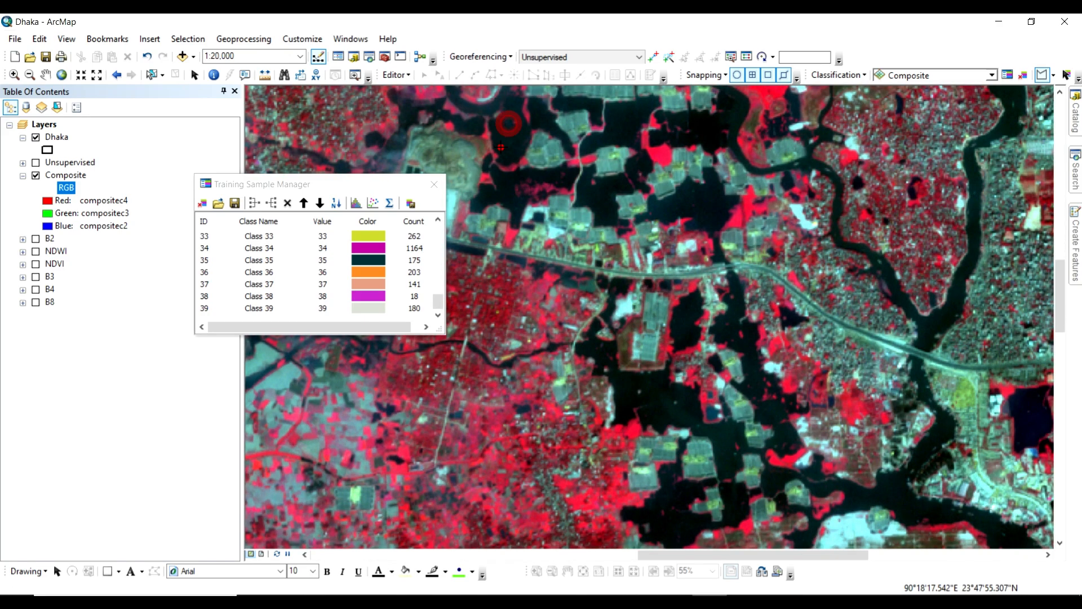
click(501, 147)
double_click(515, 147)
scroll(290, 301, down, 11)
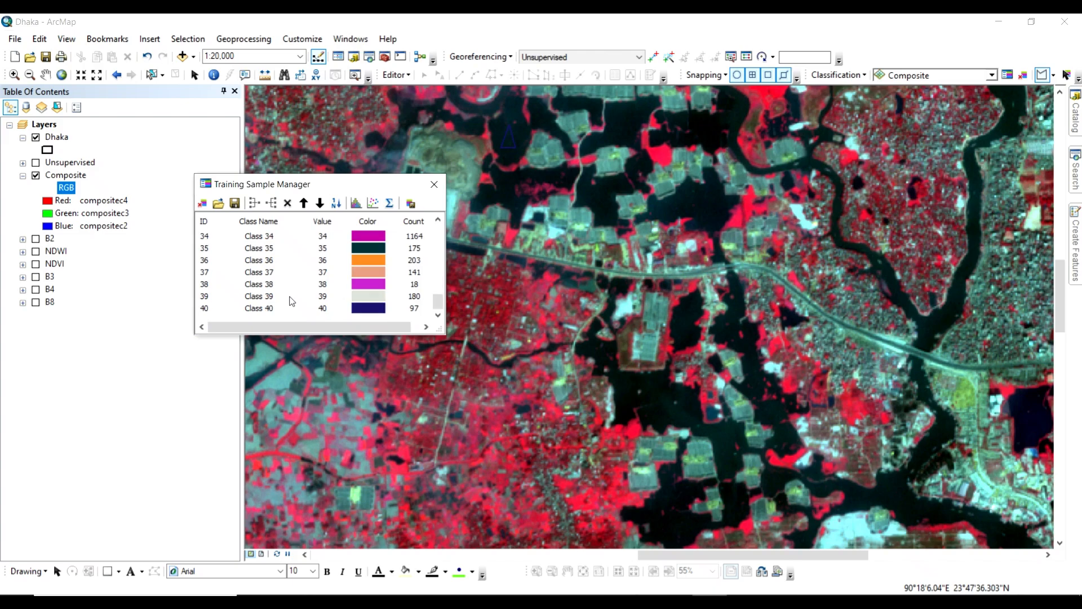
- Merge training samples Class 1 to Class 40 into a single class and split it back into separate samples
scroll(291, 301, up, 8)
scroll(292, 301, up, 3)
click(217, 238)
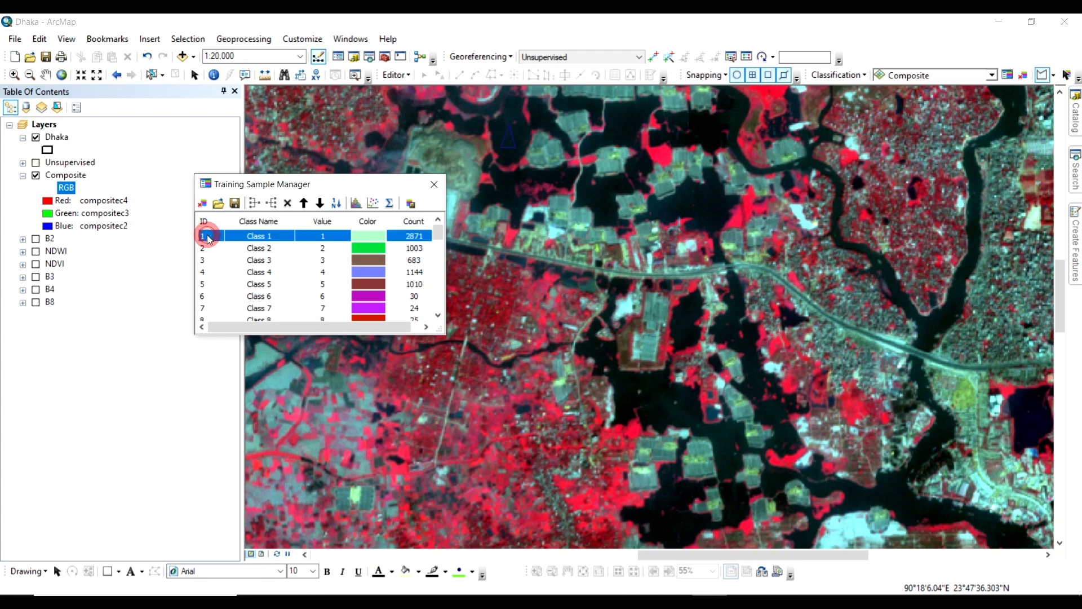
scroll(209, 239, down, 8)
scroll(207, 242, down, 3)
shift+click(205, 309)
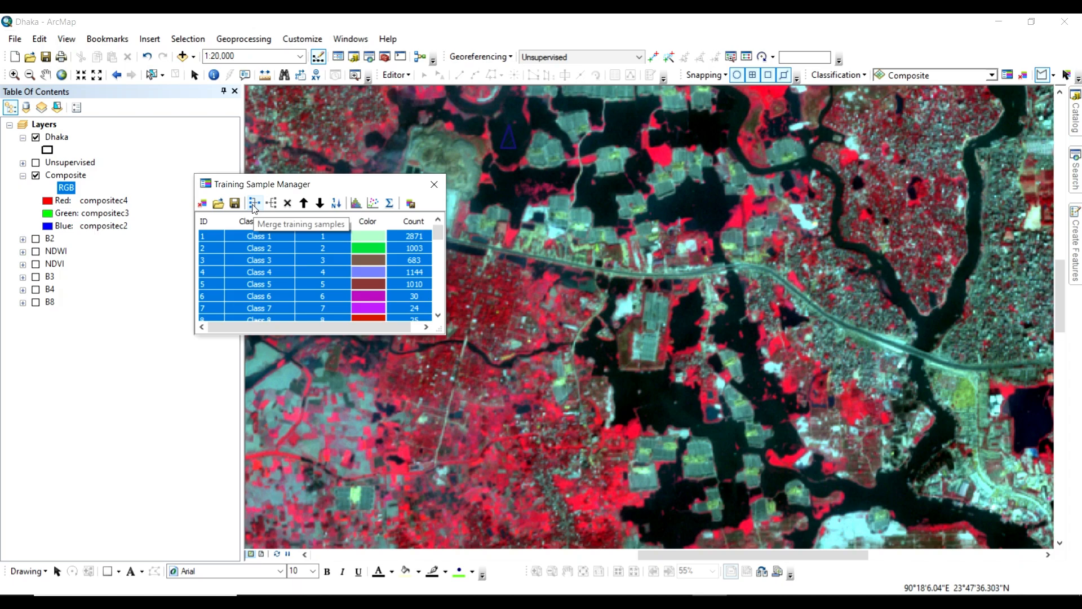
click(254, 204)
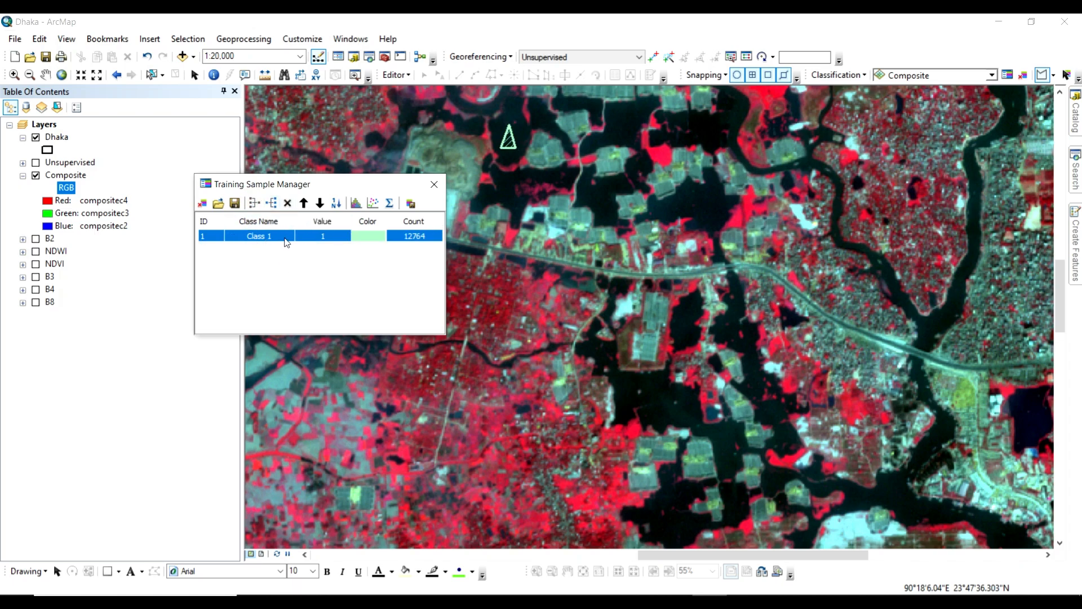
click(278, 204)
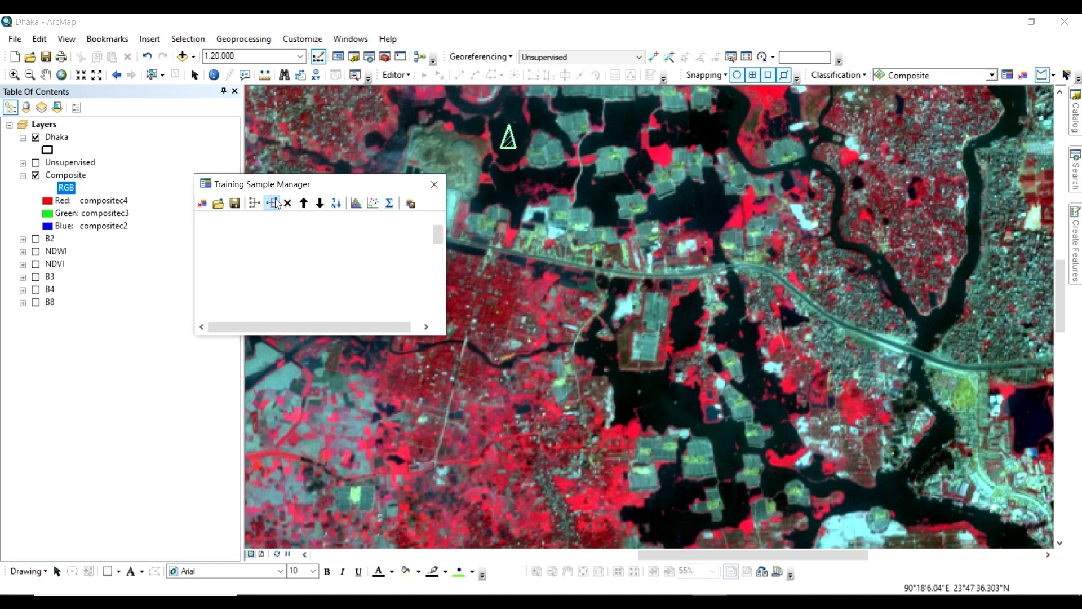
mouse_move(437, 233)
mouse_down()
mouse_move(438, 315)
mouse_move(437, 232)
mouse_up()
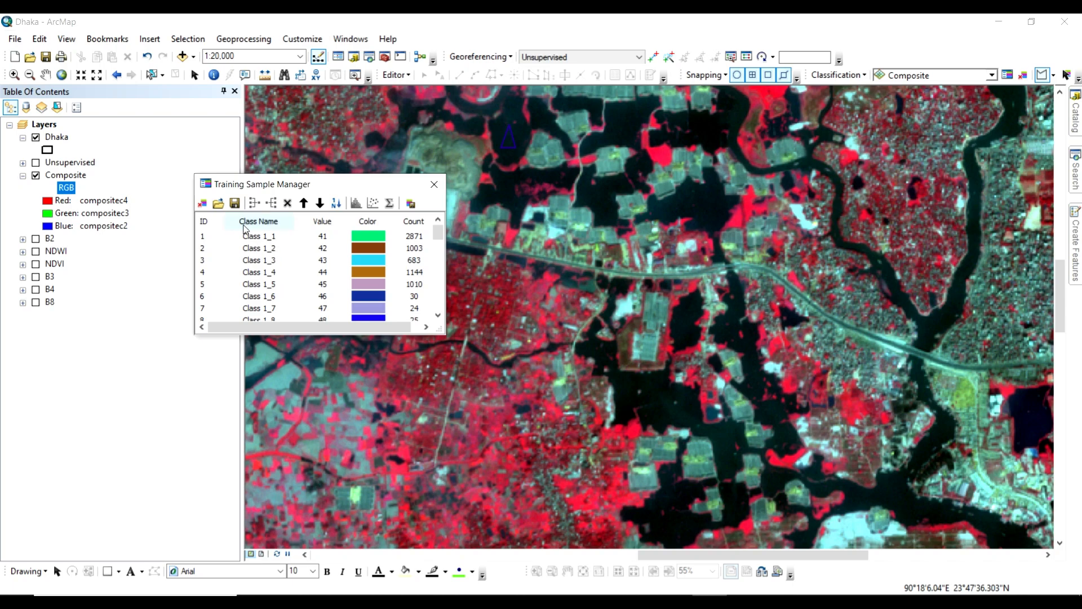
- Merge all training samples from Class 1_1 to Class 1_40 into a single class
click(210, 236)
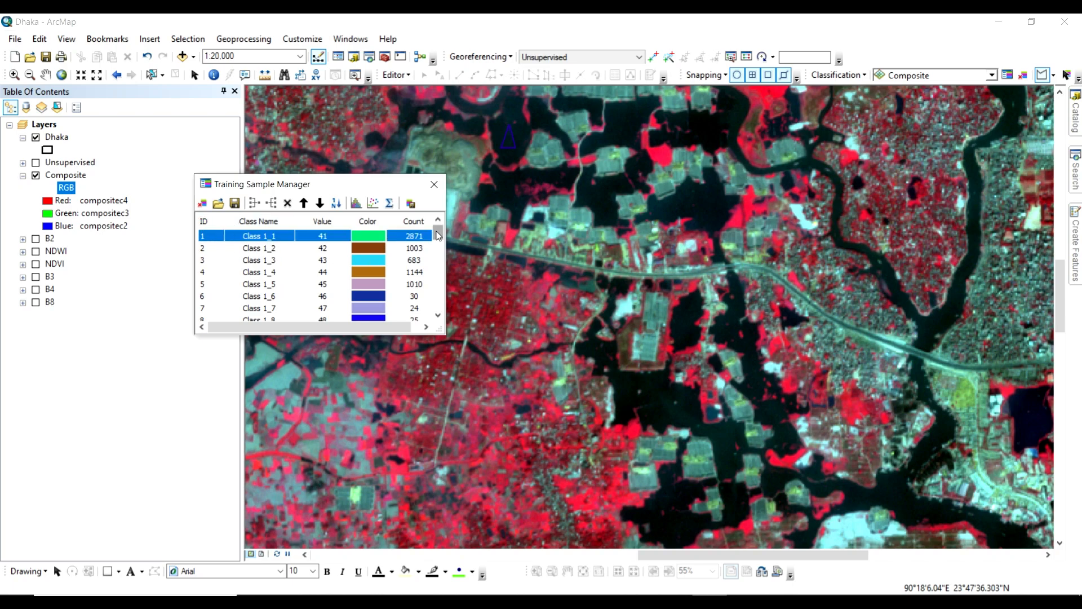
drag(438, 234, 438, 315)
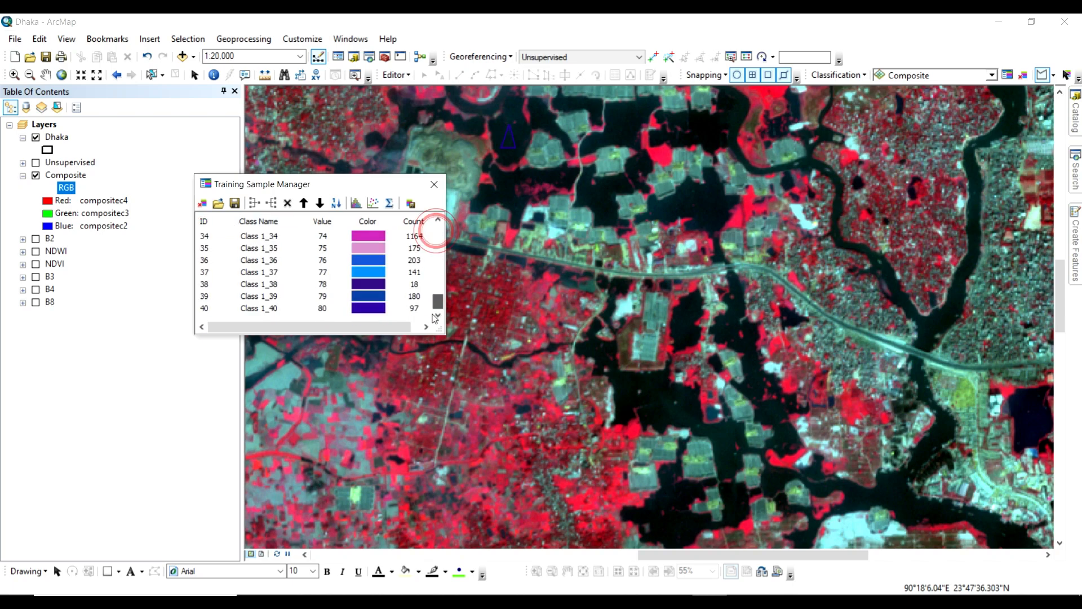
shift+click(207, 310)
click(255, 203)
- Rename the merged class as Water Body and set its colour to a dark teal-blue
double_click(268, 238)
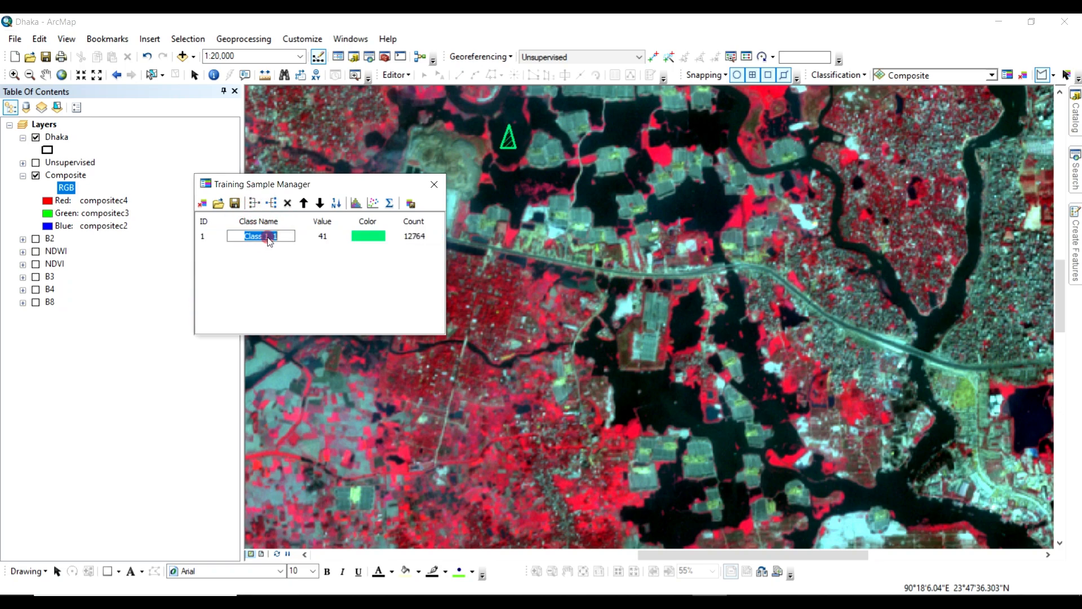
key(BackSpace)
text(Water Body)
click(361, 236)
click(361, 235)
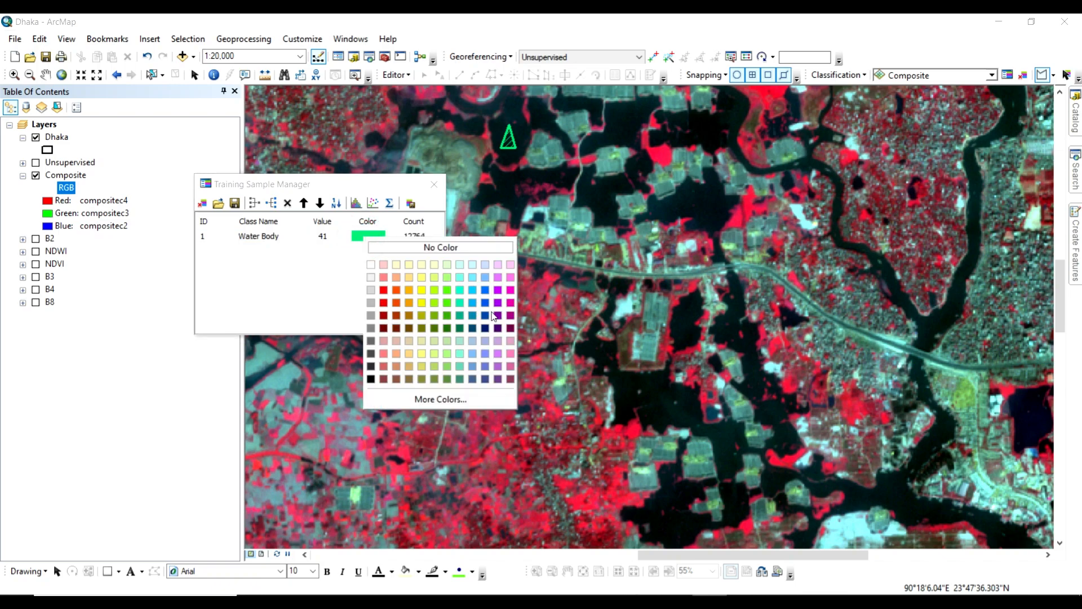
click(473, 315)
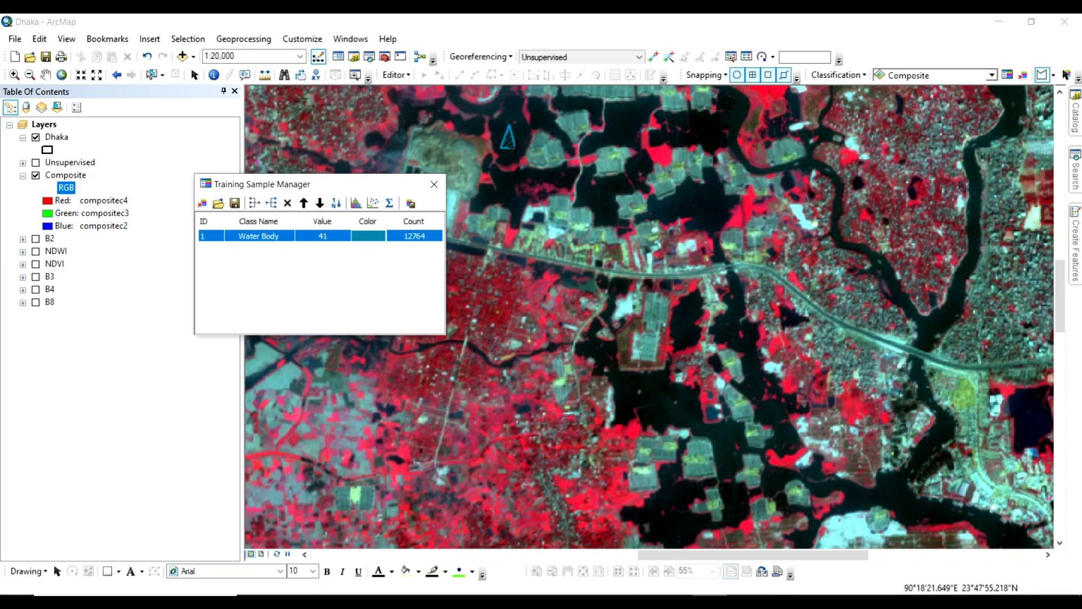
- Start saving the training samples and choose the ArcGIS Data folder inside the connected Dhaka folder as the output location
scroll(730, 262, down, 3)
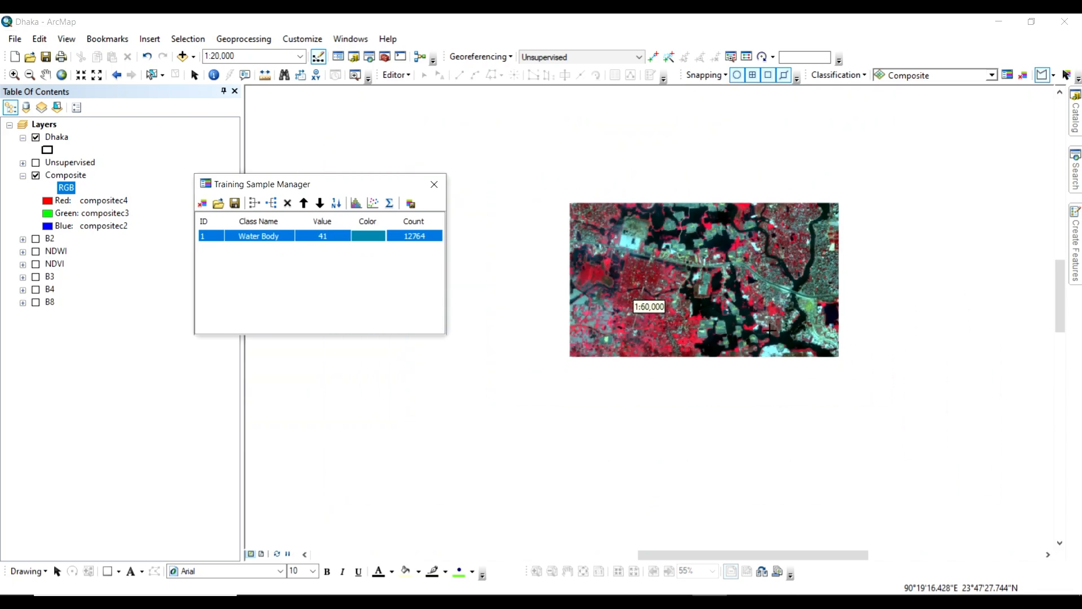
scroll(778, 320, down, 3)
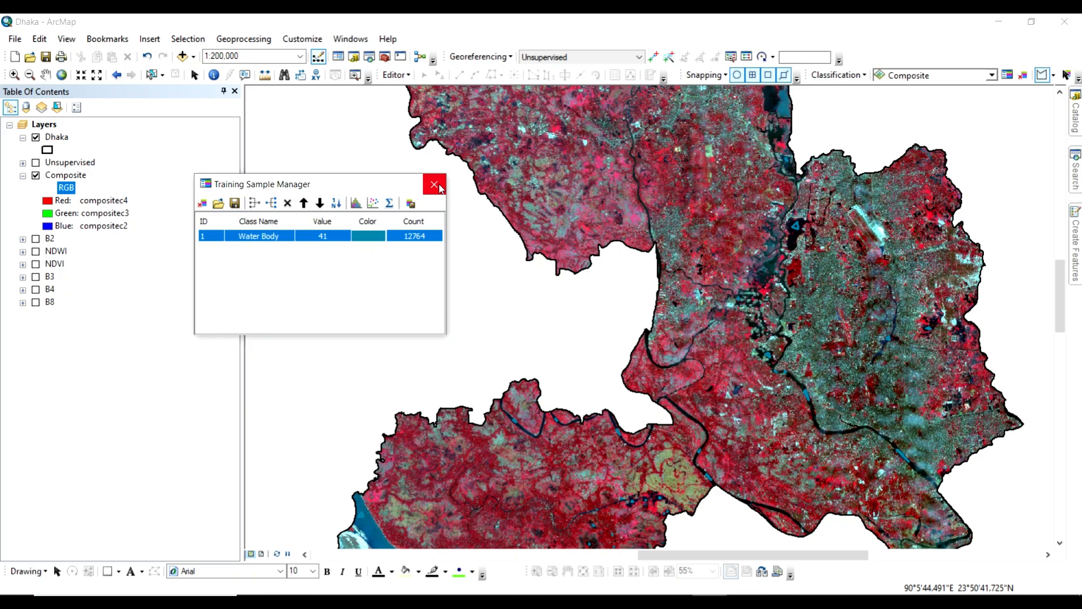
click(235, 203)
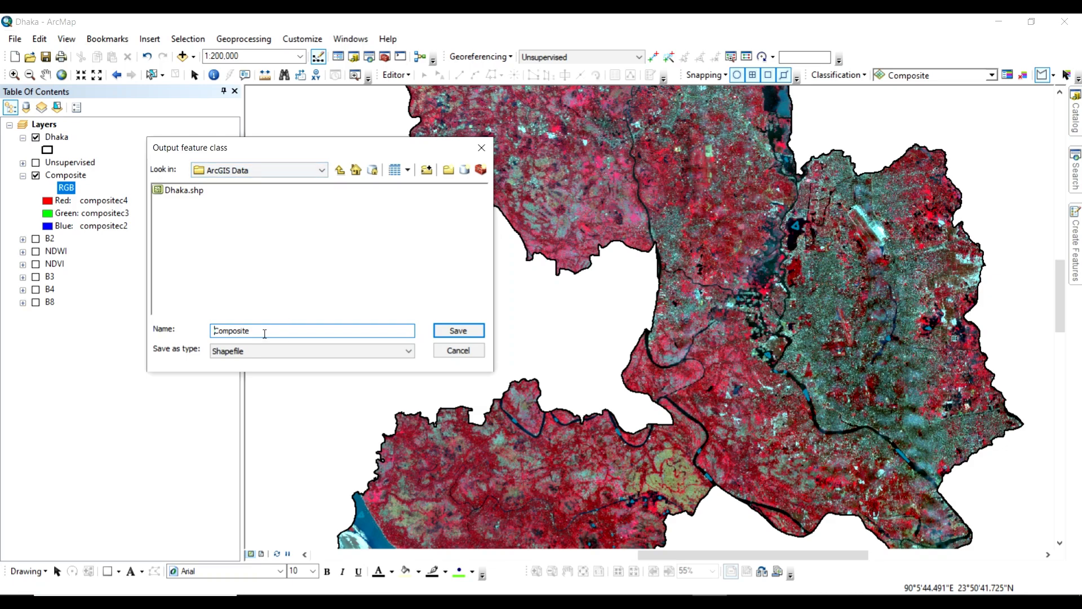
click(277, 169)
click(237, 193)
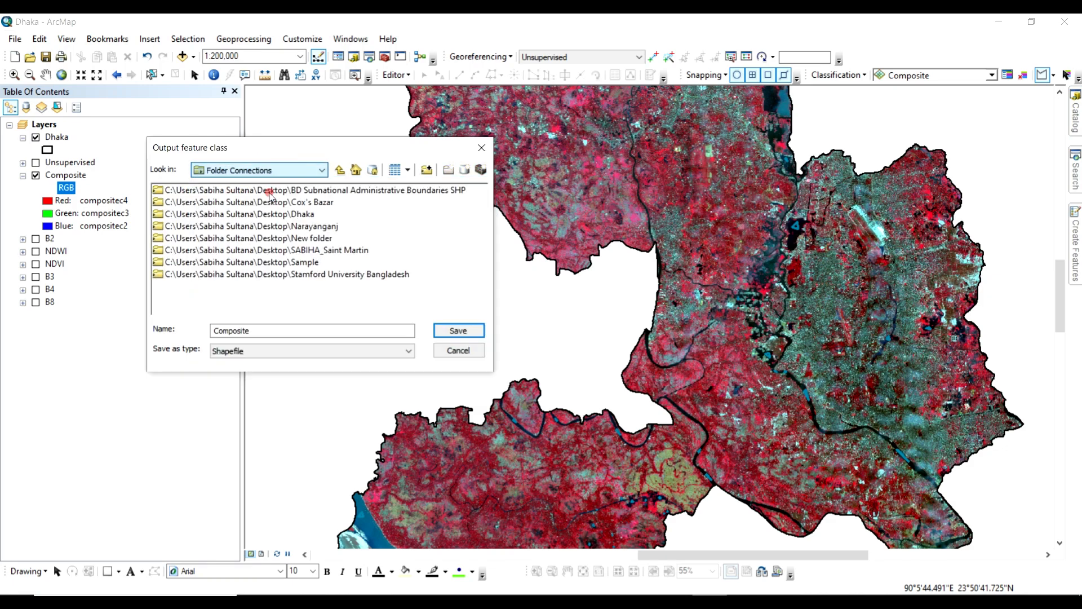
double_click(300, 214)
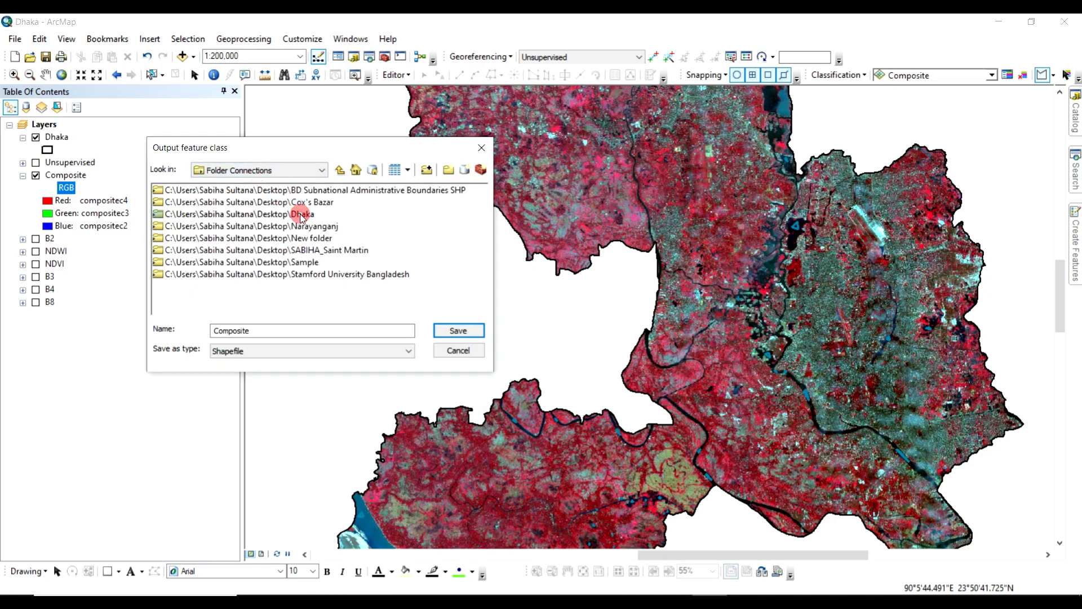
double_click(189, 191)
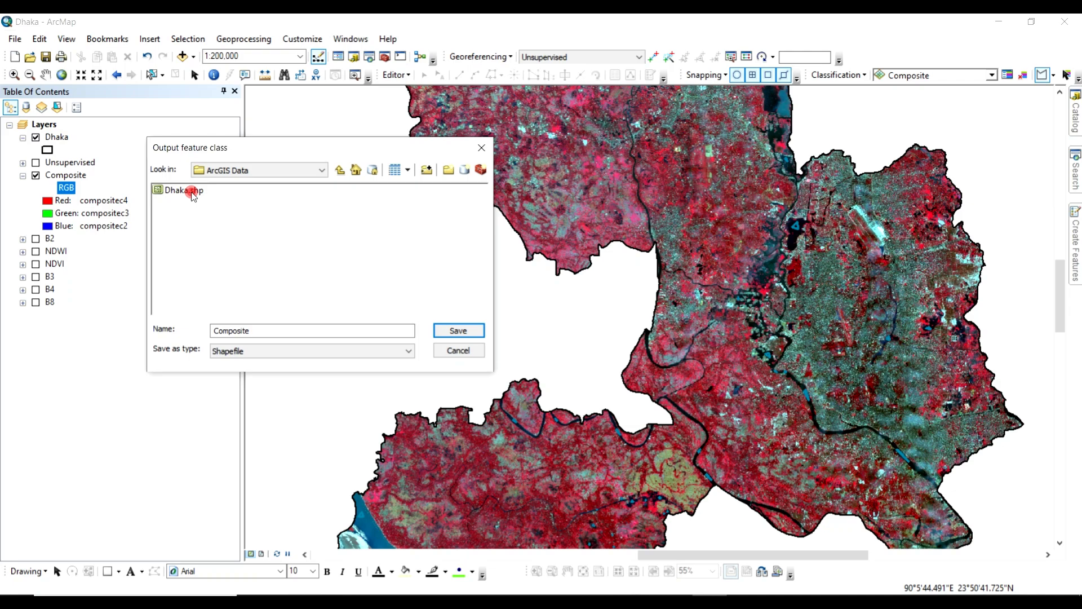
- Save the training samples as Water Body with the type Feature classes, and save the map document
double_click(264, 332)
text(Water Body)
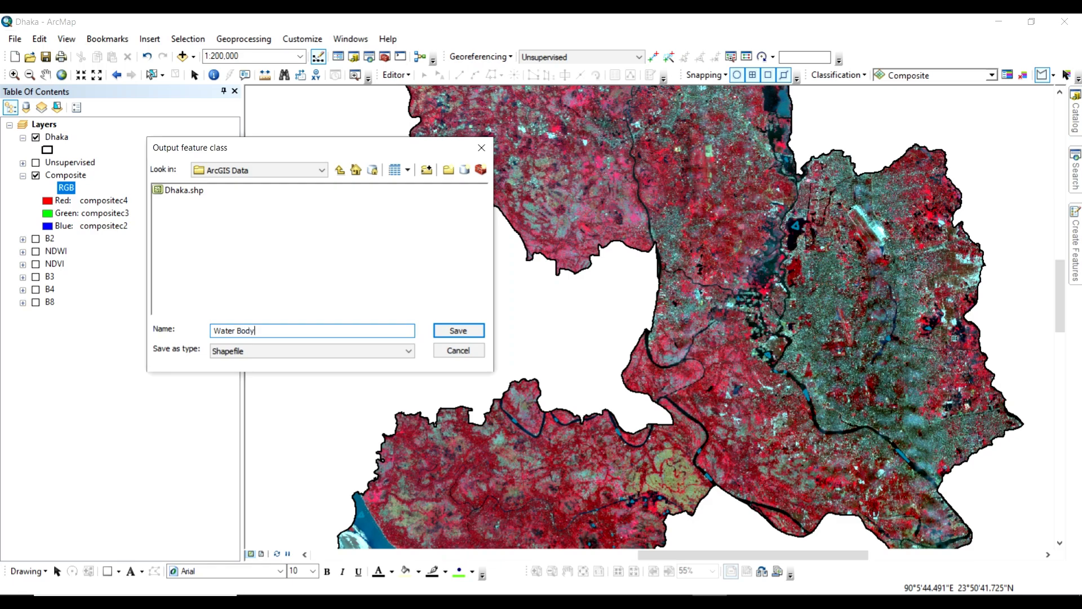
click(248, 350)
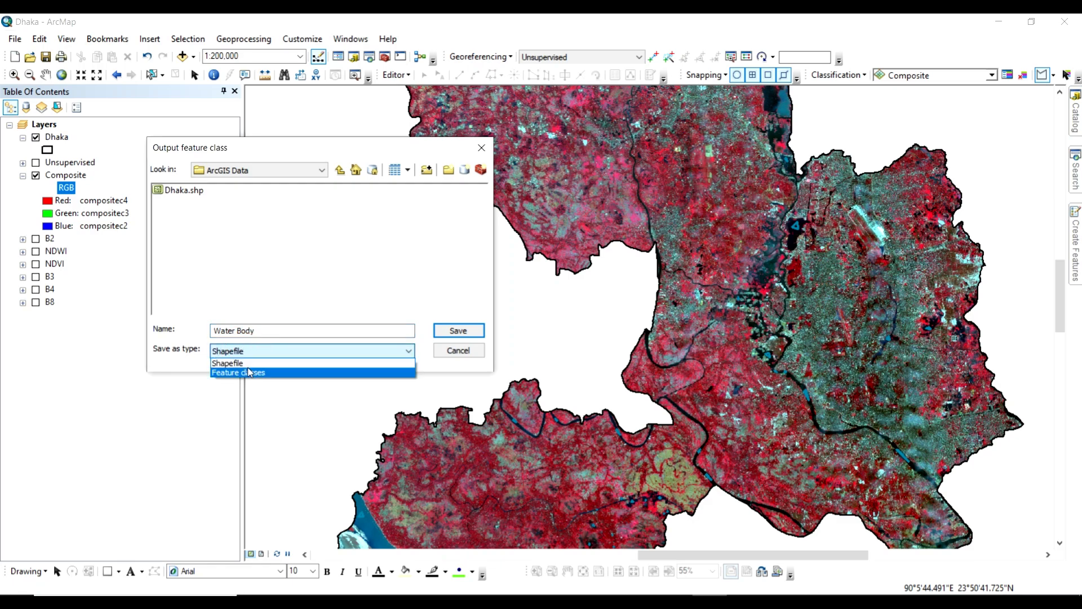
click(248, 368)
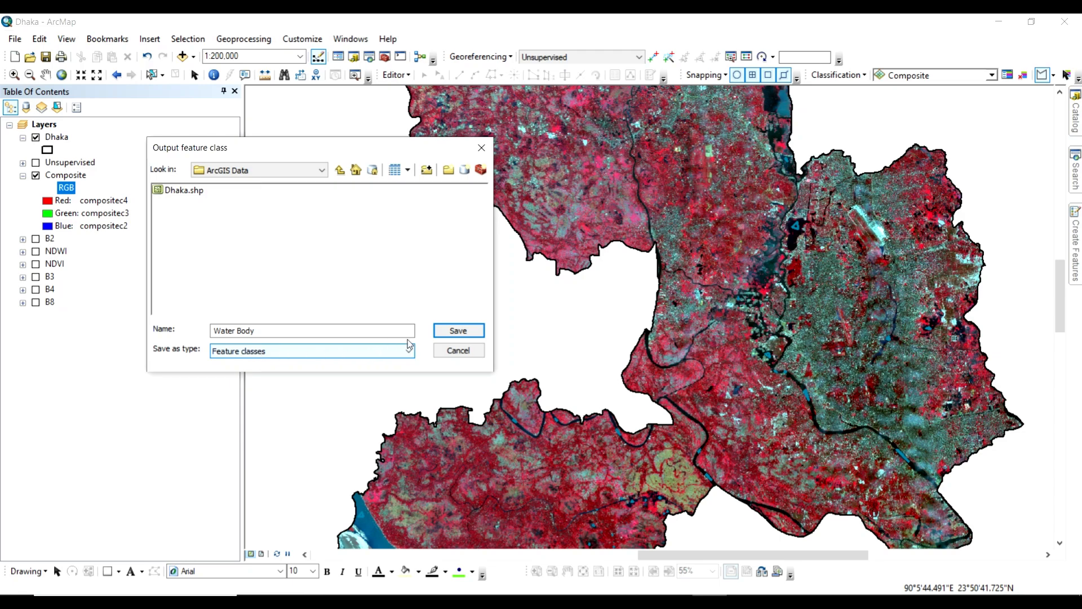
click(459, 330)
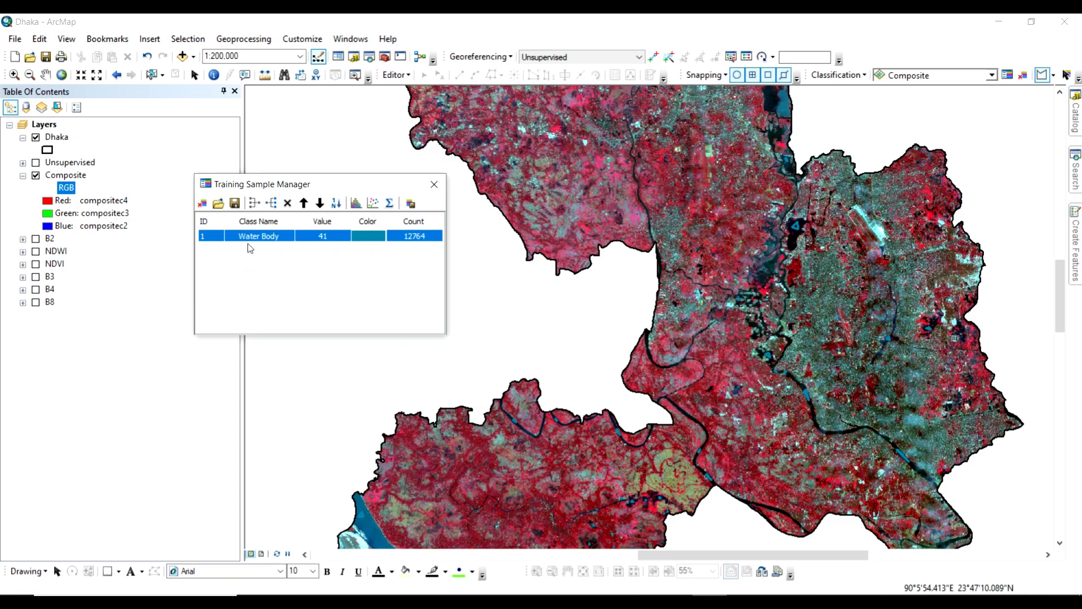
click(45, 56)
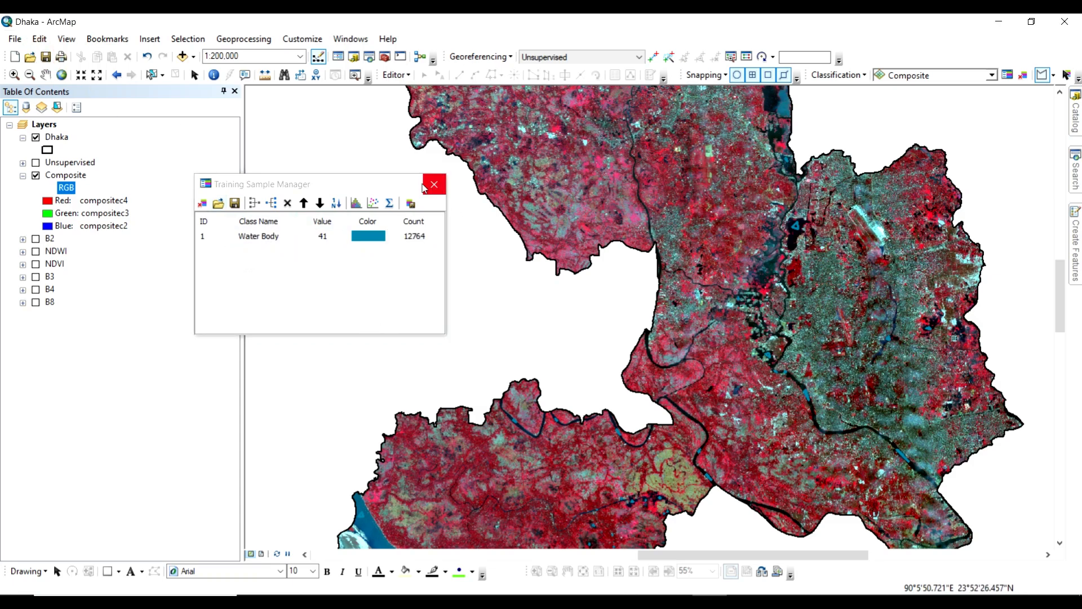
scroll(627, 291, up, 1)
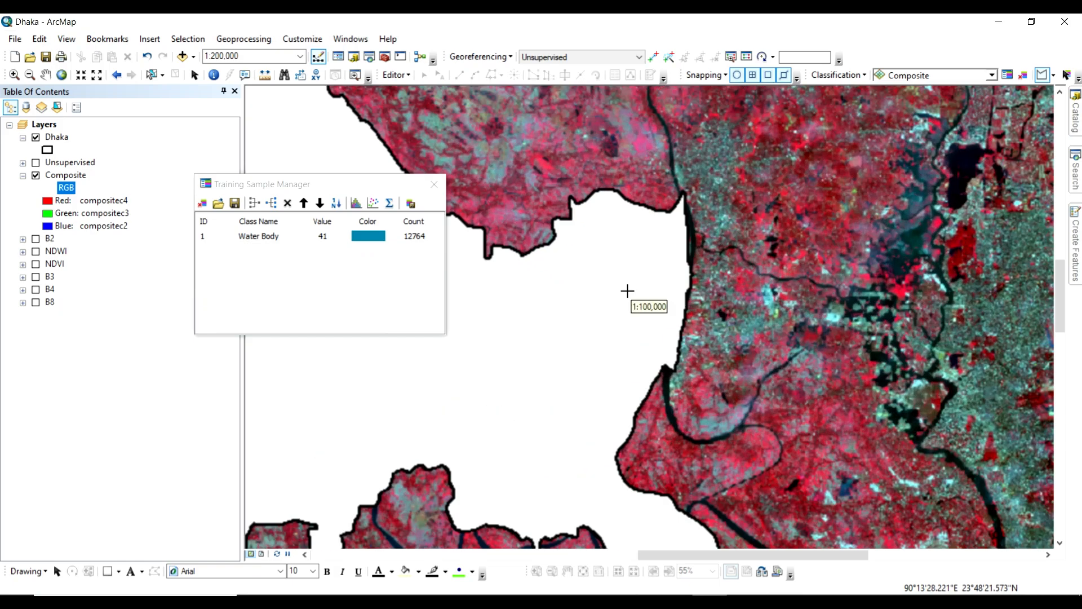
scroll(627, 290, down, 2)
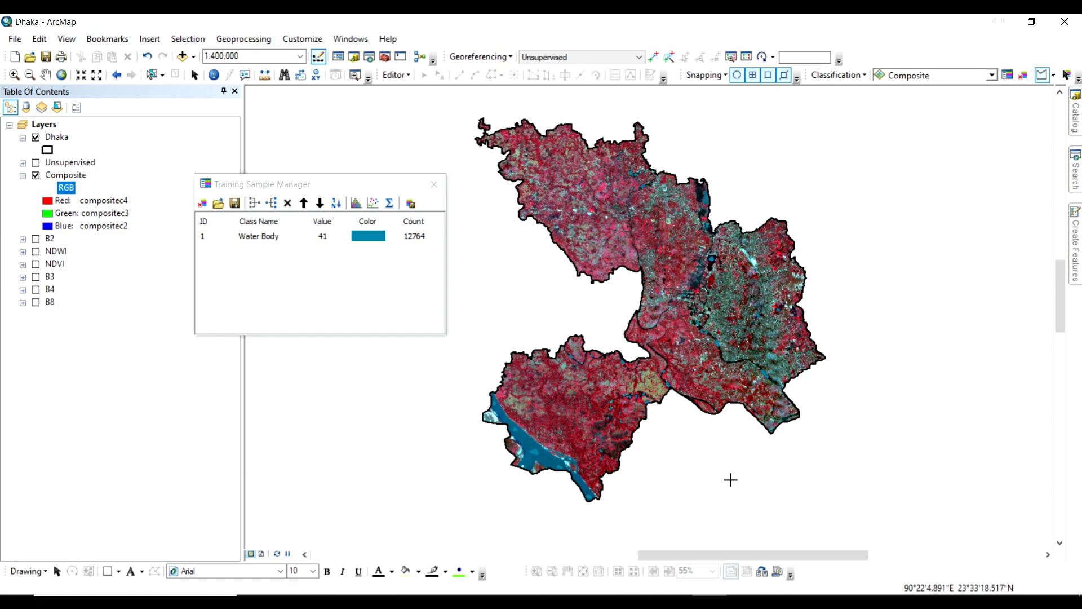
drag(722, 552, 747, 553)
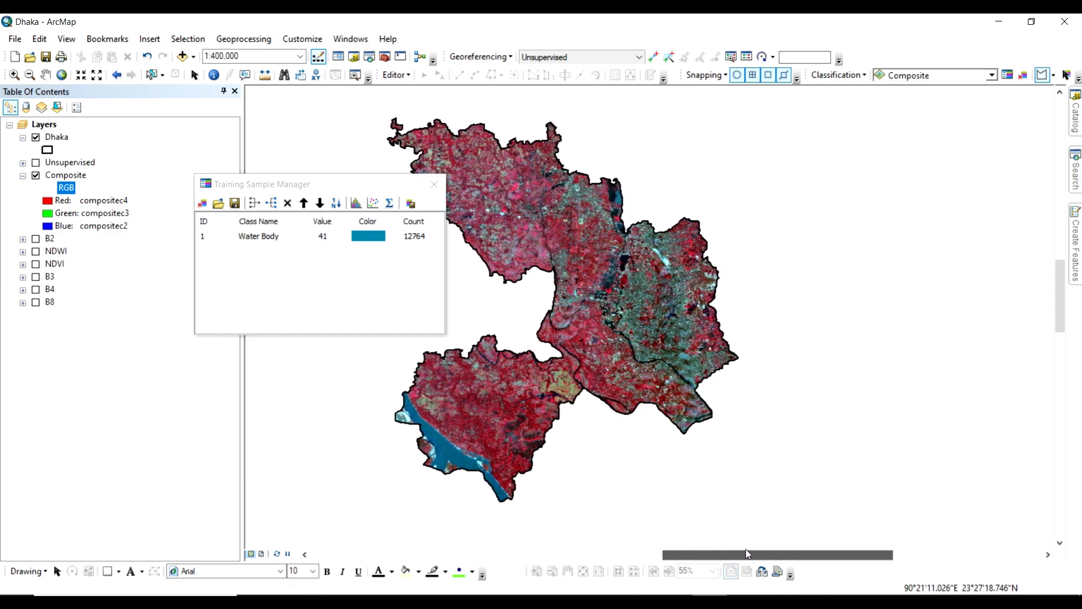
click(209, 251)
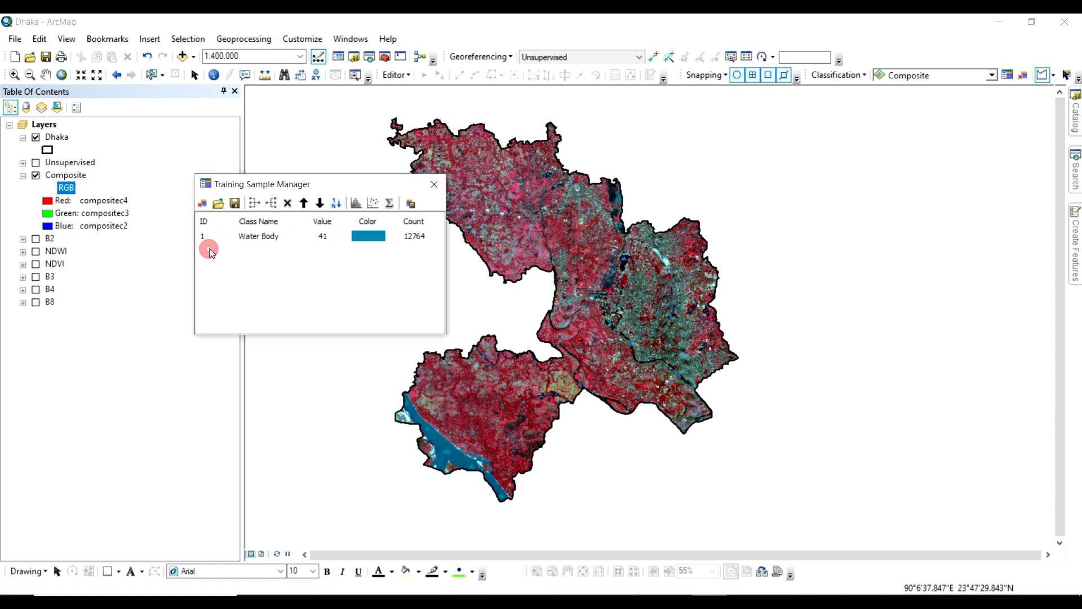
scroll(652, 356, up, 5)
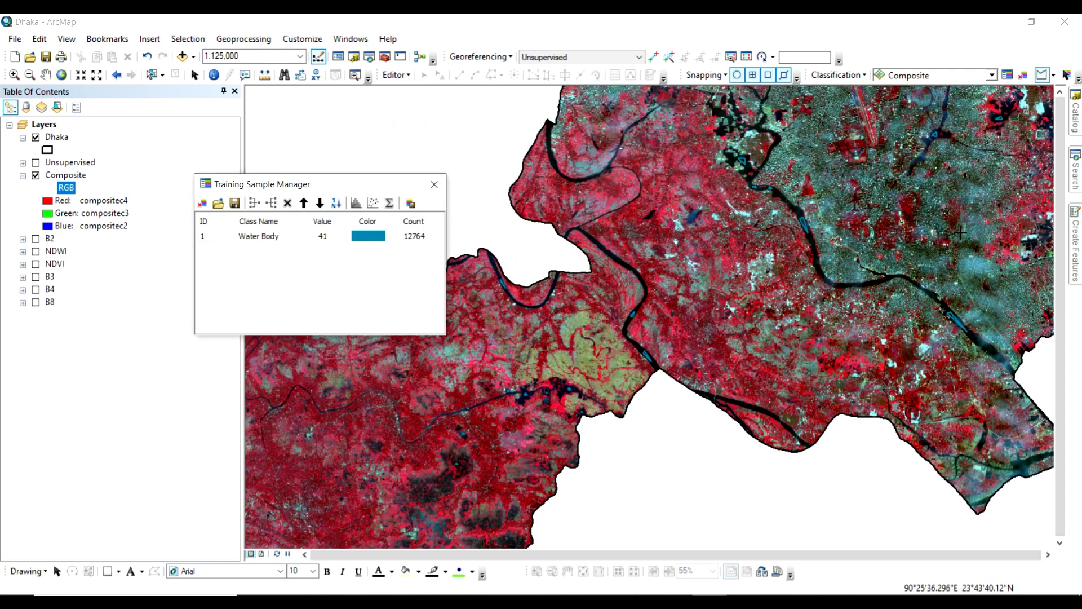
click(959, 555)
right_click(55, 176)
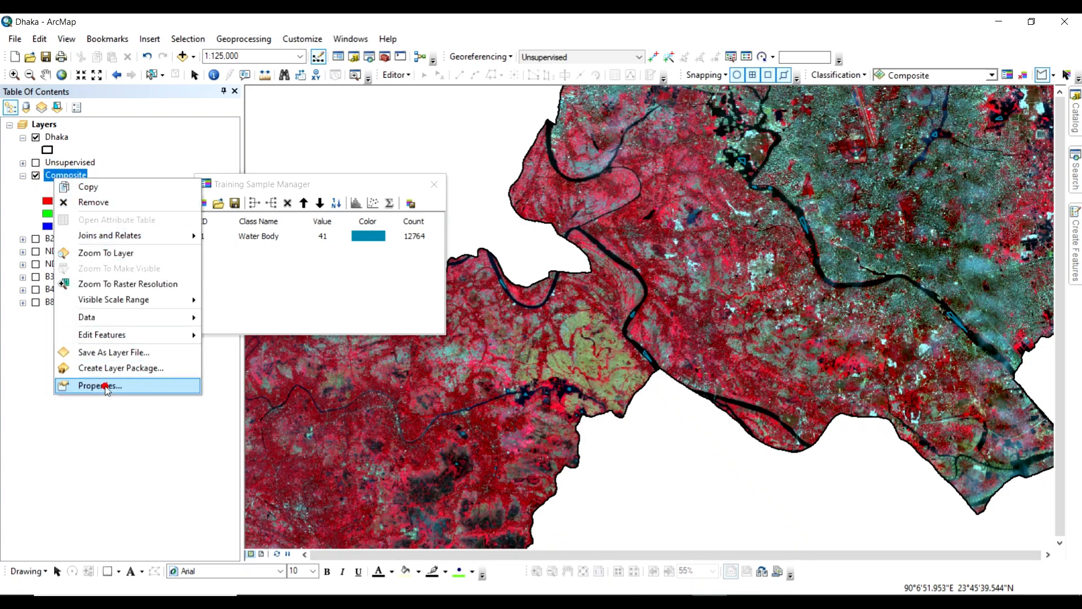
click(105, 383)
drag(625, 149, 465, 129)
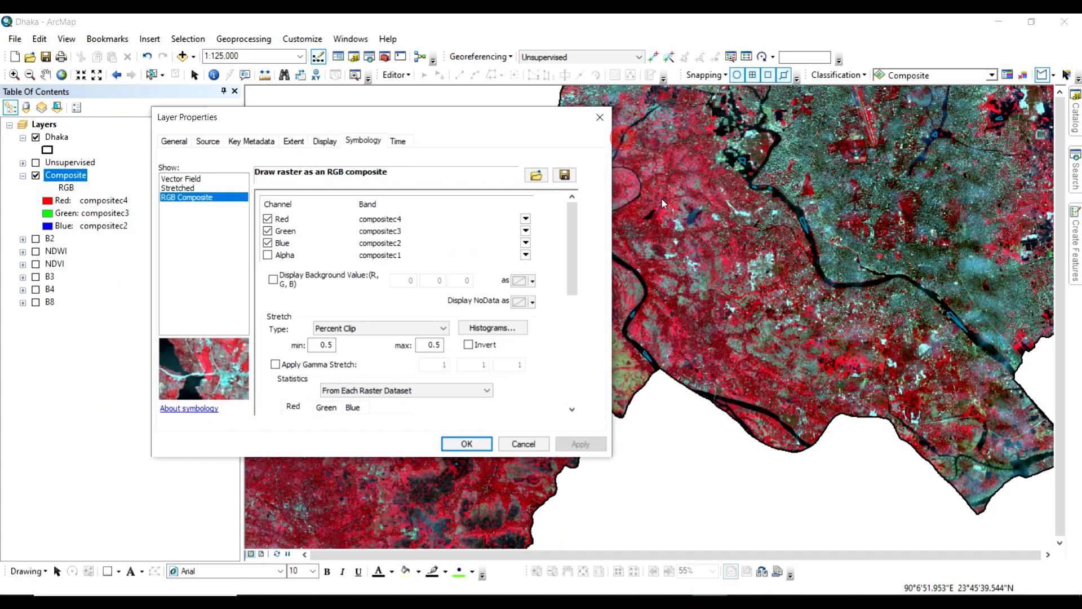
click(523, 445)
- Set the Composite layer's red, green and blue channels to compositec3, compositec2 and compositec1, and apply the change
scroll(846, 423, down, 3)
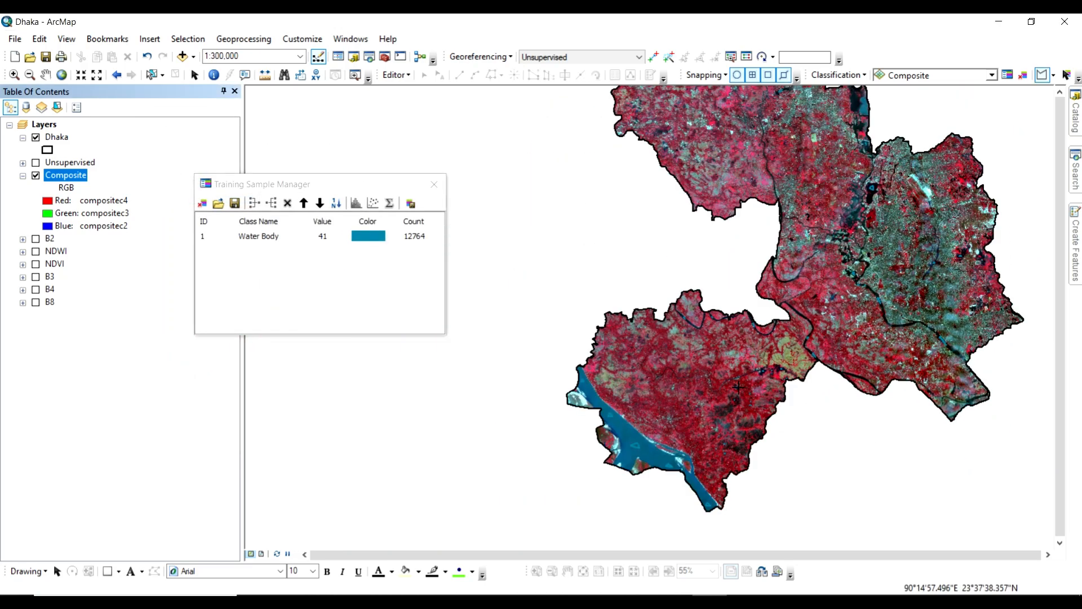
click(45, 75)
drag(880, 208, 618, 280)
scroll(617, 282, down, 2)
scroll(620, 282, up, 2)
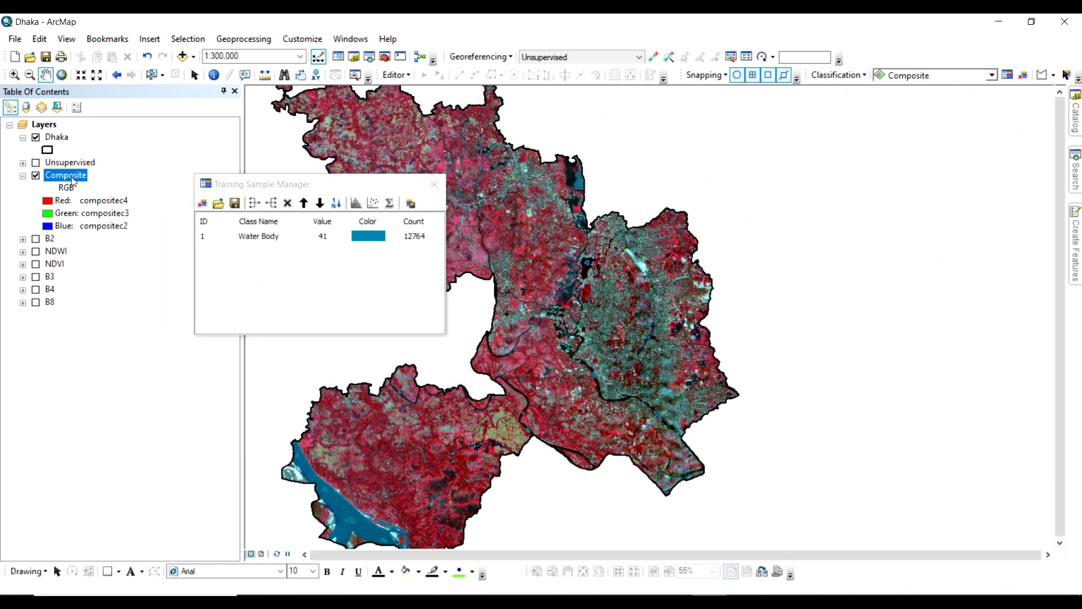
right_click(71, 178)
click(107, 389)
drag(654, 140, 221, 127)
click(251, 222)
click(216, 266)
click(252, 235)
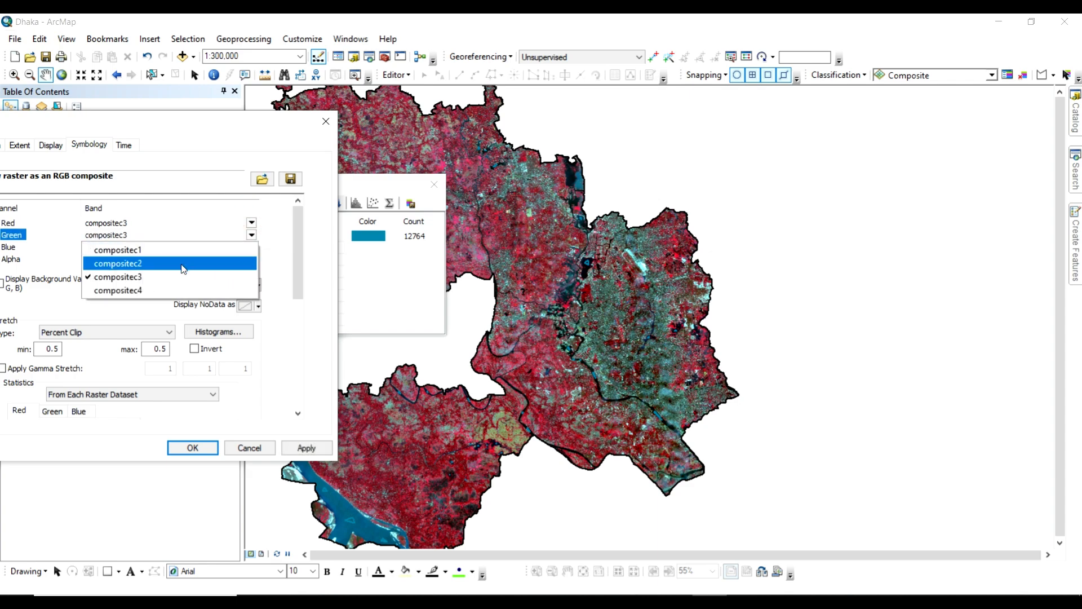
click(183, 263)
click(251, 247)
click(118, 261)
click(307, 448)
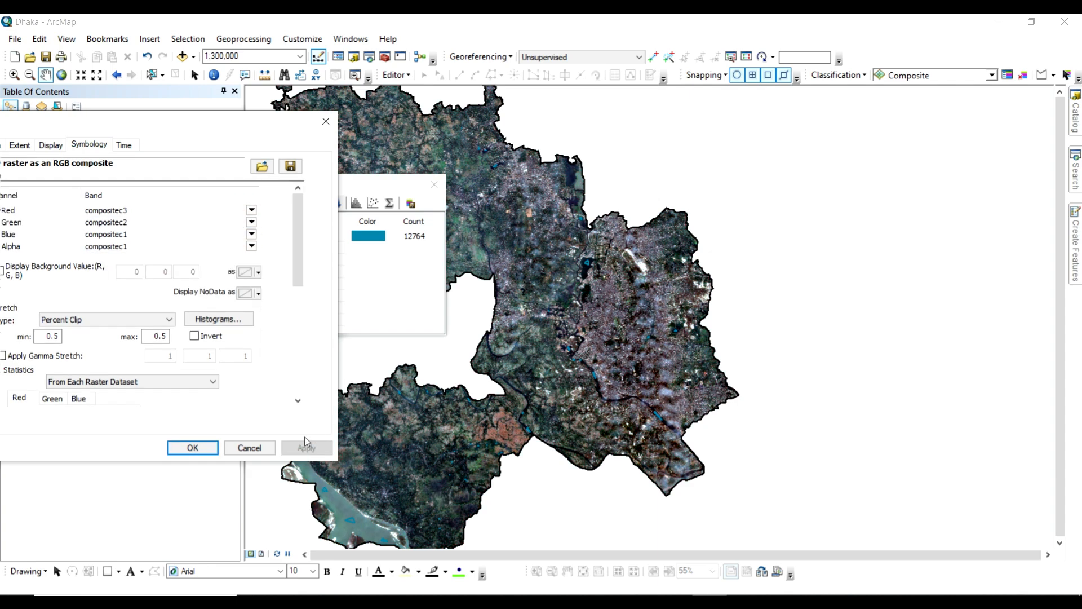
- Try the band combination compositec1, compositec2 and compositec3 for the Composite layer's red, green and blue channels, and apply it
click(251, 211)
click(218, 226)
click(251, 222)
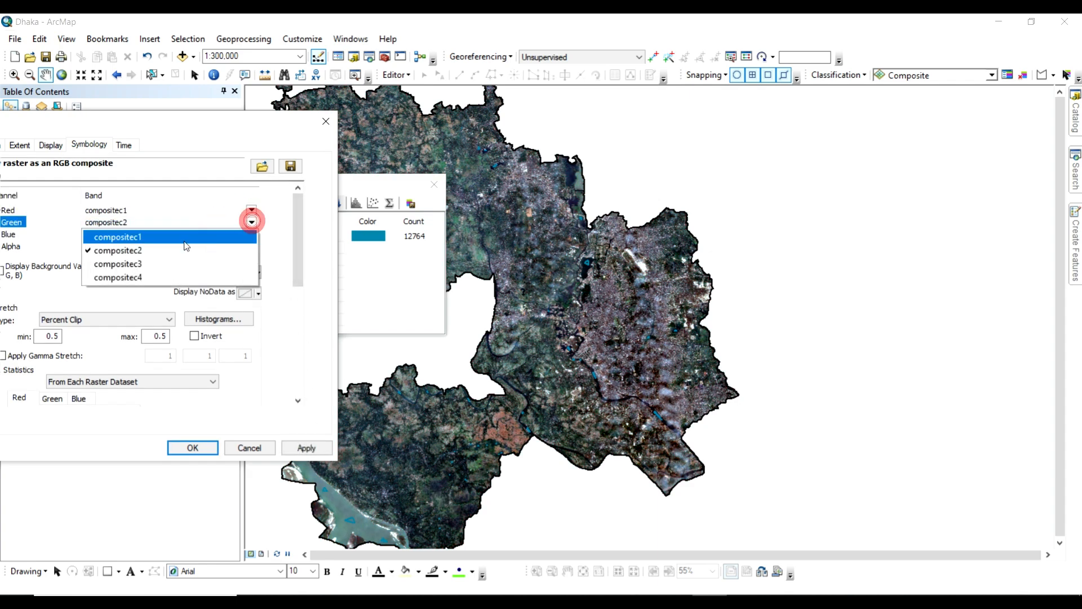
click(185, 250)
click(252, 234)
click(187, 273)
click(304, 449)
- Switch the red channel back to compositec3 and the blue channel to compositec1, and apply the change
click(252, 211)
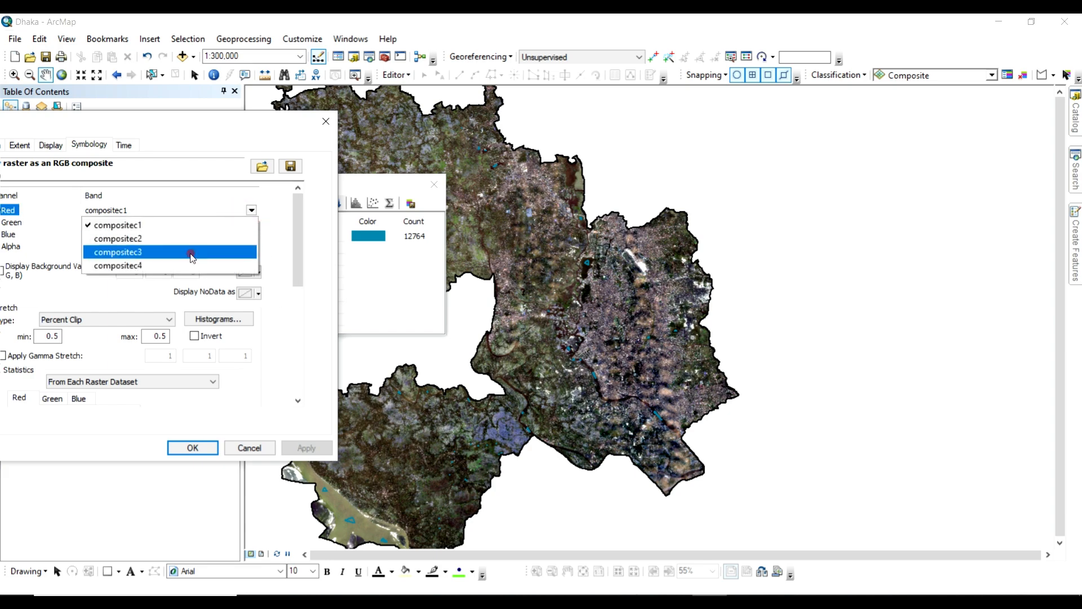
click(186, 242)
click(252, 234)
click(215, 248)
click(305, 448)
- Try compositec2 for the red channel and compositec4 for both the green and blue channels, and apply the combination
click(251, 210)
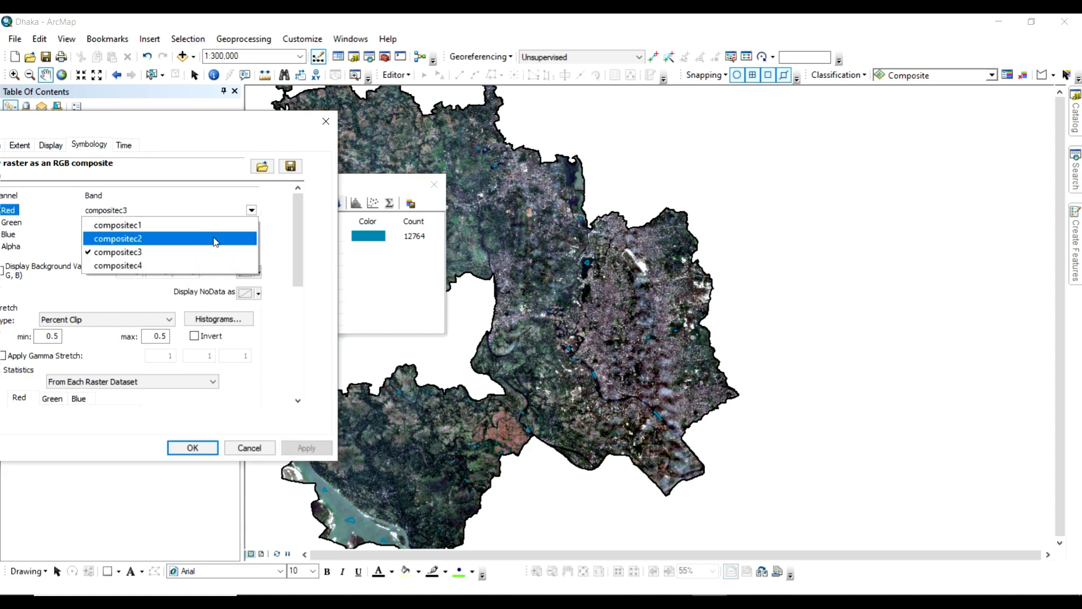
click(191, 236)
click(252, 222)
click(186, 274)
click(252, 234)
click(186, 286)
click(305, 447)
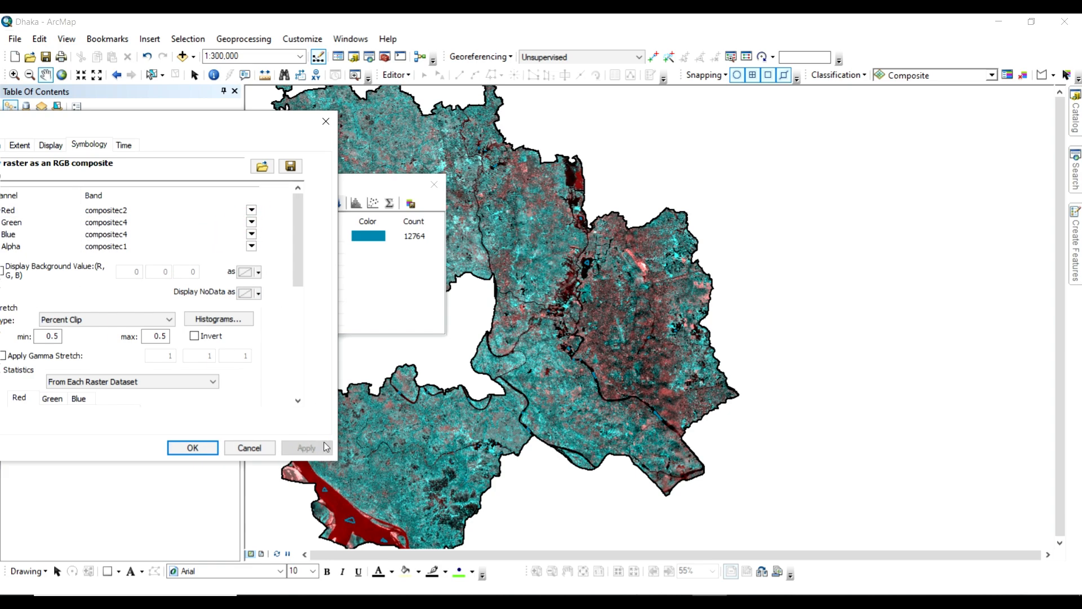
- Set the red, green and blue channels to compositec3, compositec2 and compositec1, apply the combination, and close the layer properties
click(252, 210)
click(213, 248)
click(251, 222)
click(201, 248)
click(251, 234)
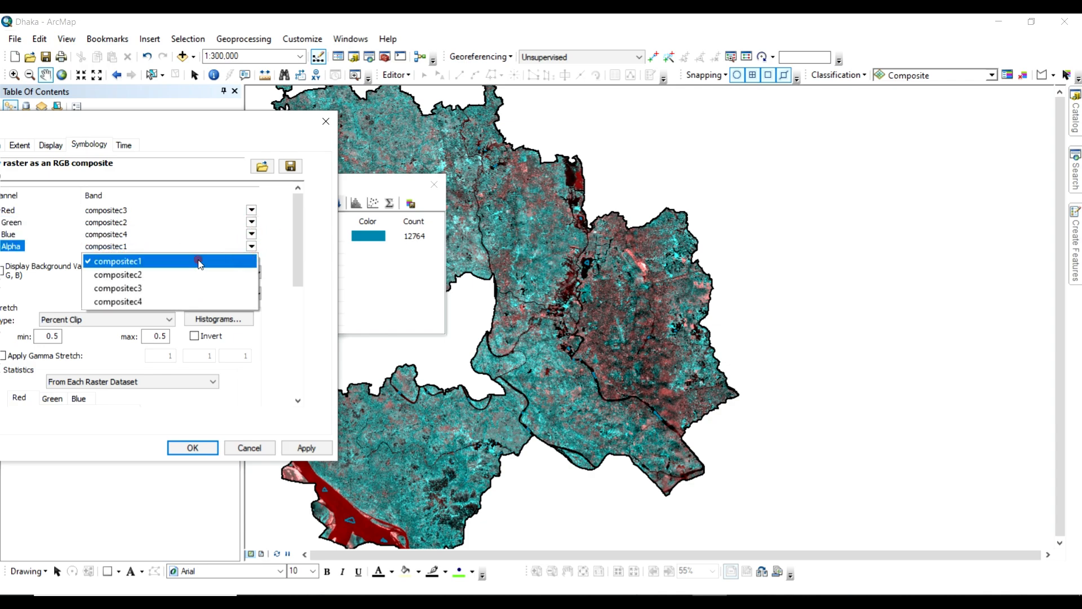
click(252, 235)
click(252, 235)
click(208, 247)
click(300, 442)
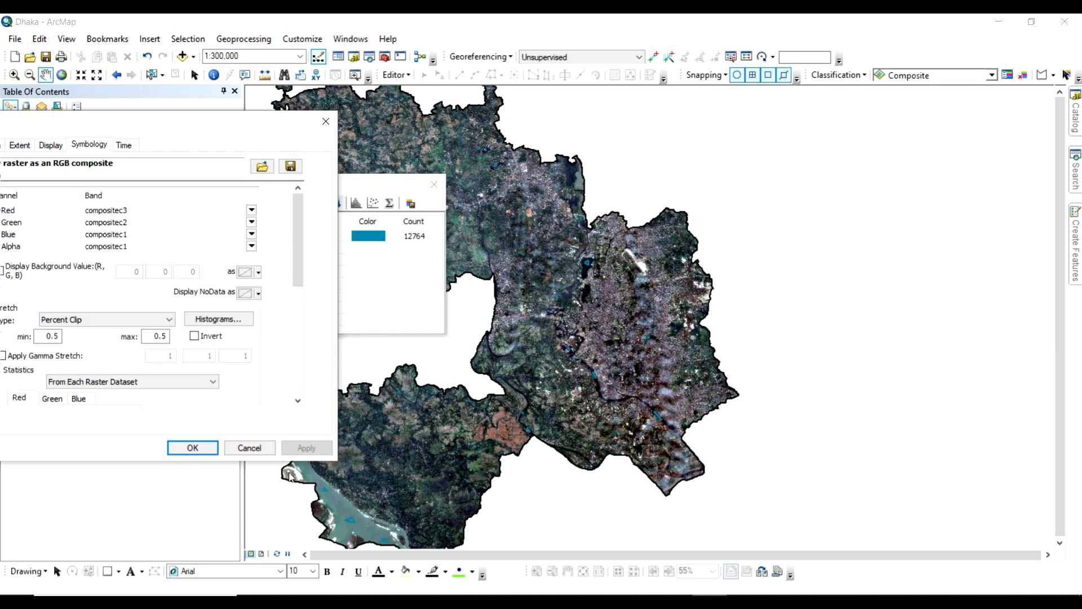
click(193, 448)
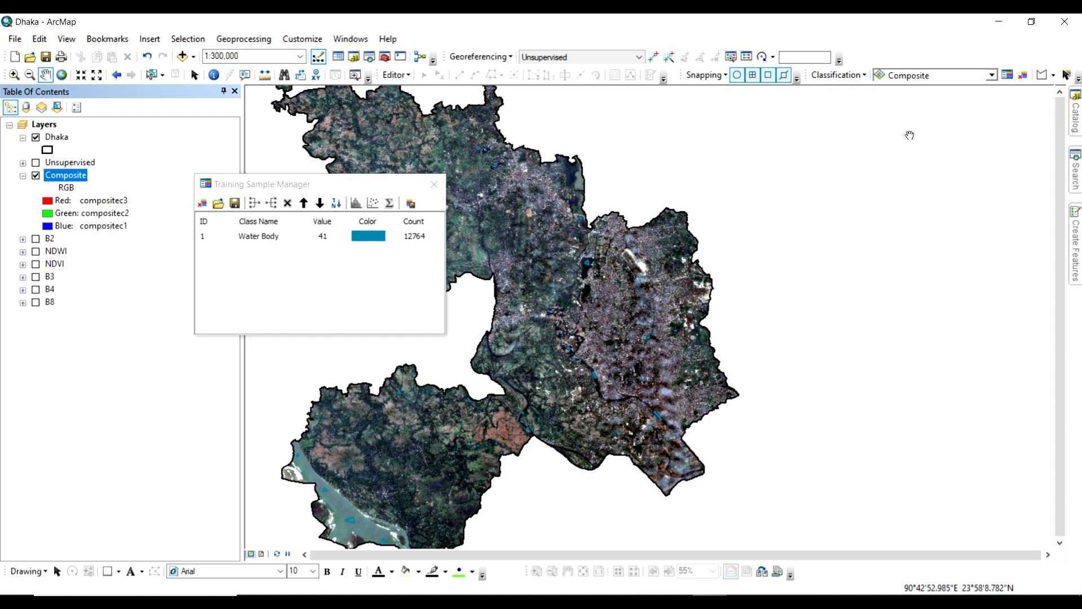
- Draw a four-sided training sample polygon around the green complex with the central round building, just south-west of the airfield
click(213, 237)
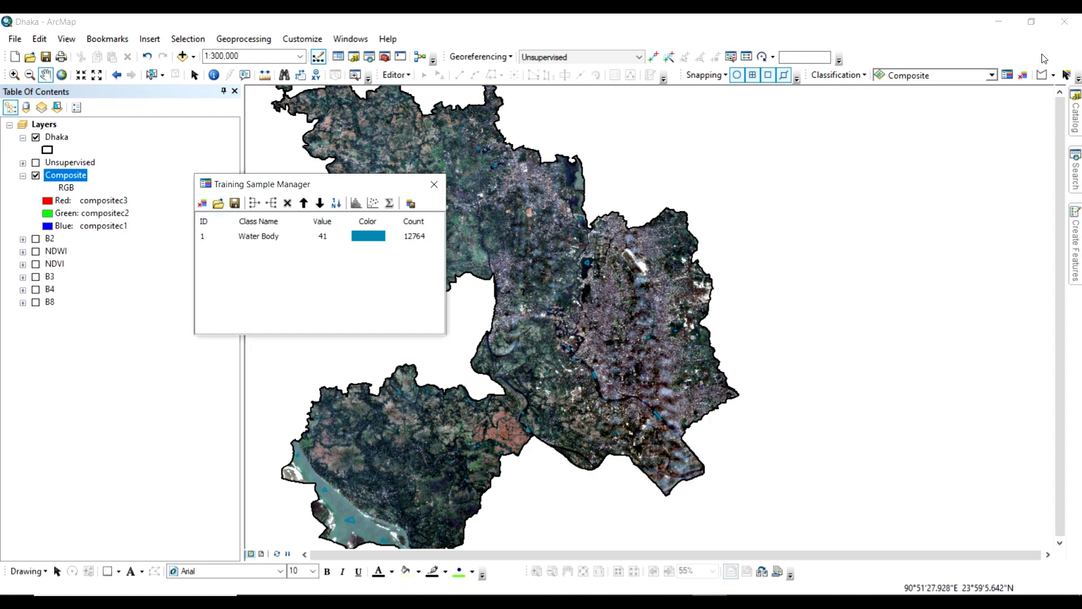
click(1040, 75)
scroll(601, 402, up, 3)
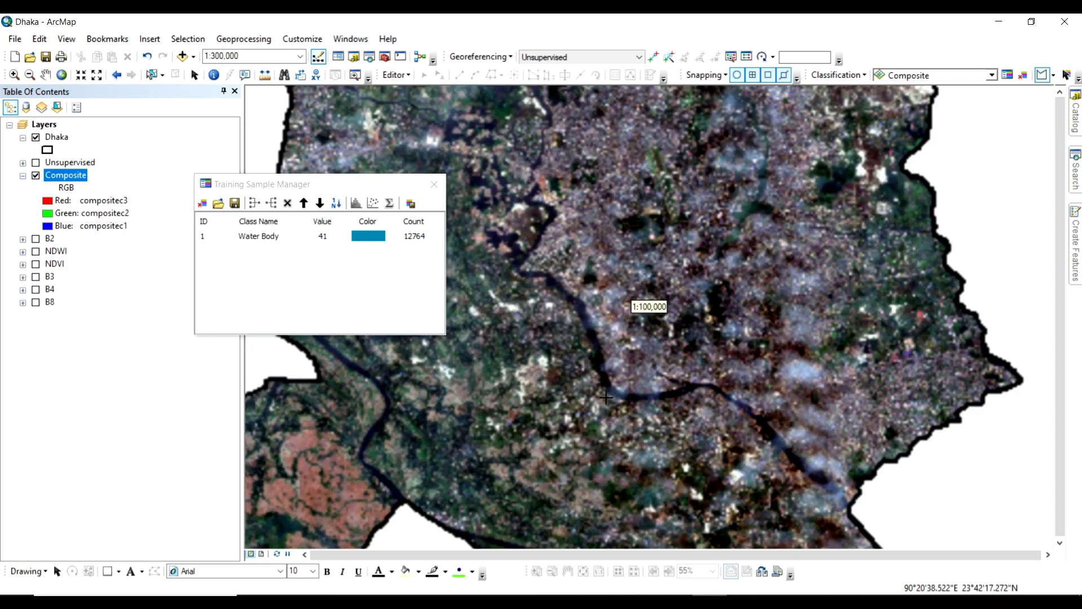
scroll(680, 239, up, 2)
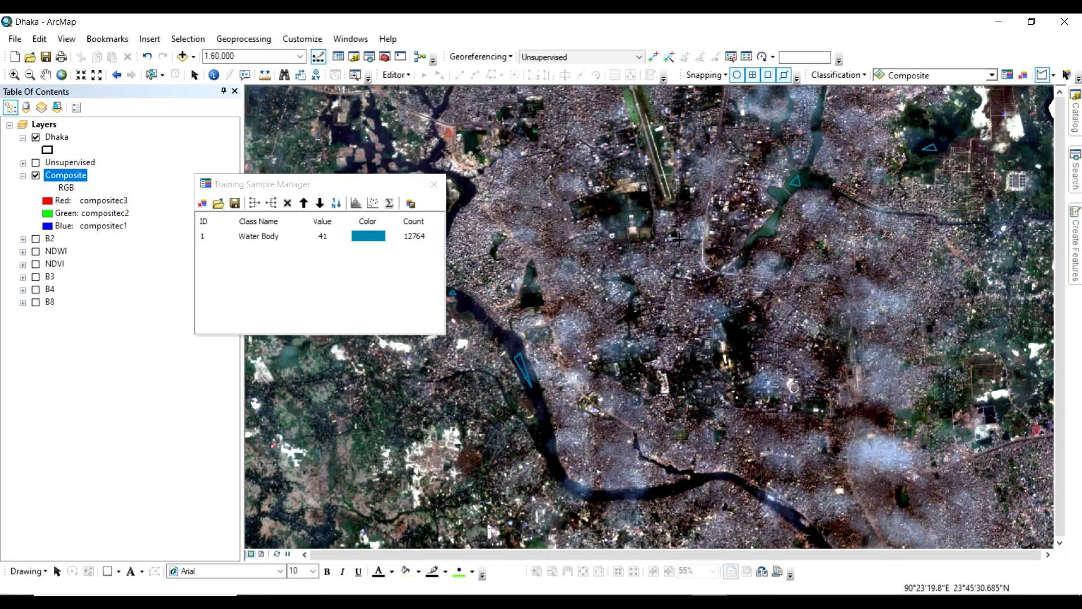
scroll(678, 239, up, 2)
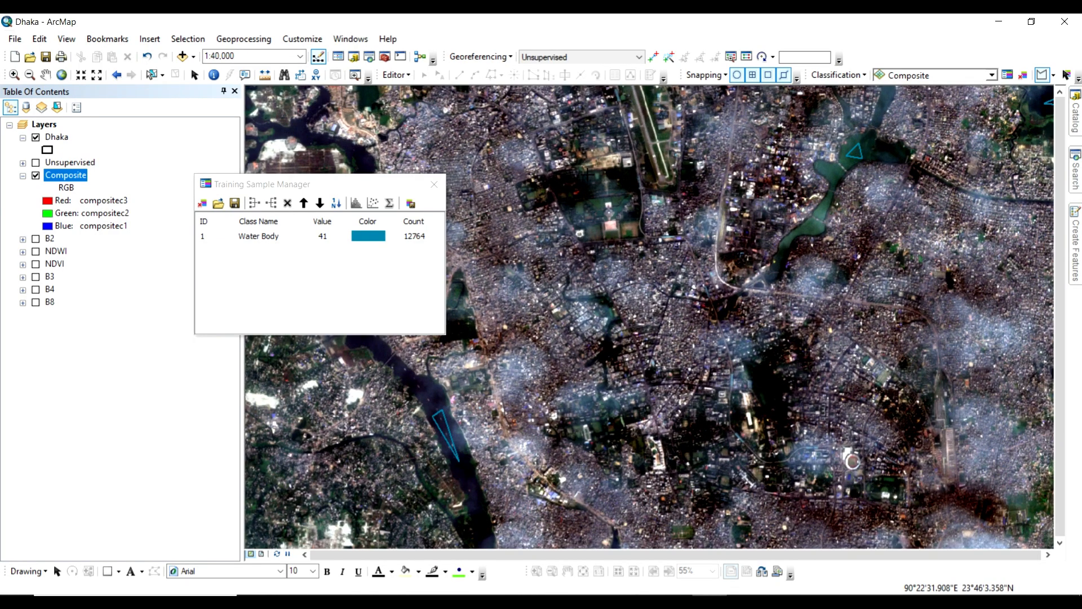
scroll(588, 175, up, 3)
scroll(590, 183, up, 3)
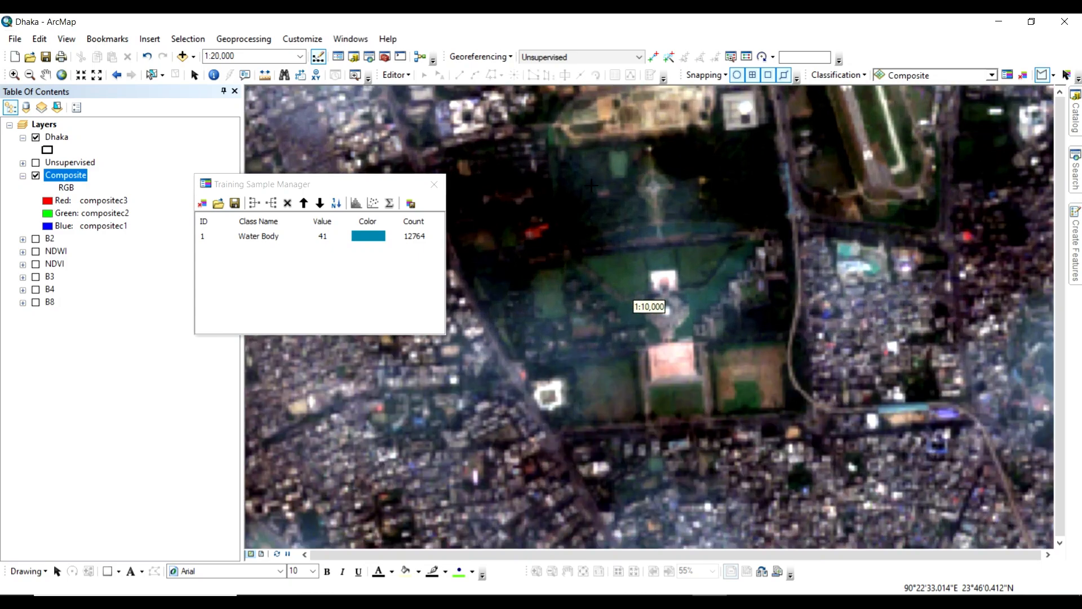
click(537, 263)
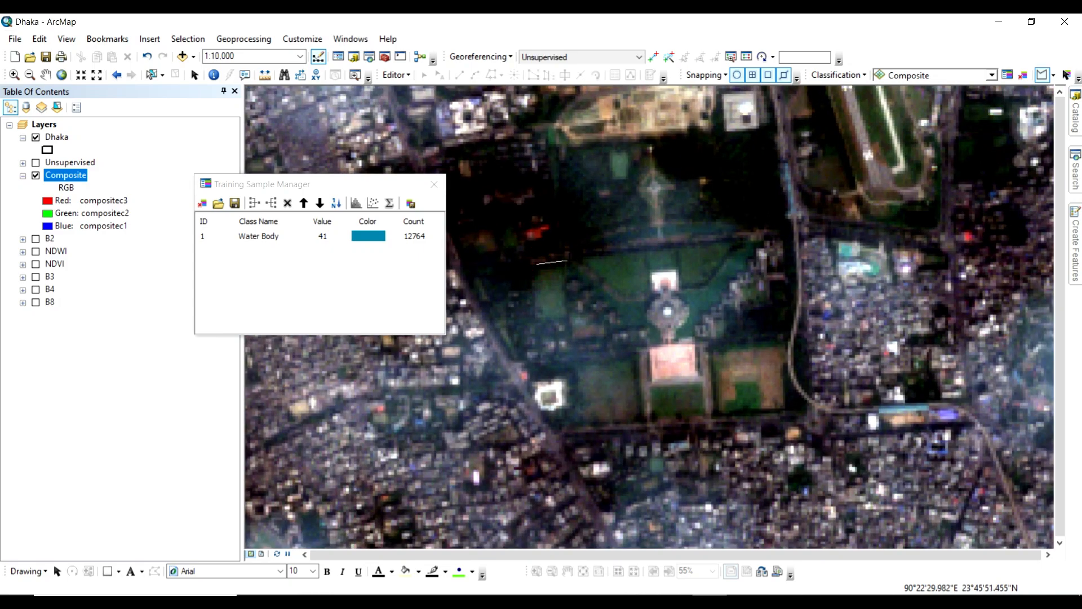
click(760, 242)
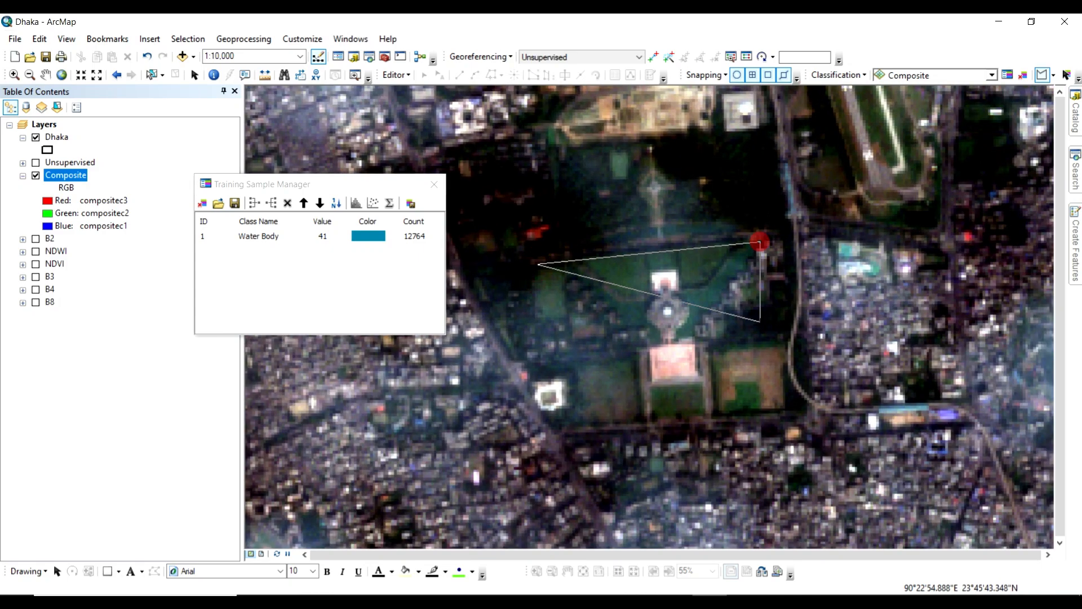
click(765, 338)
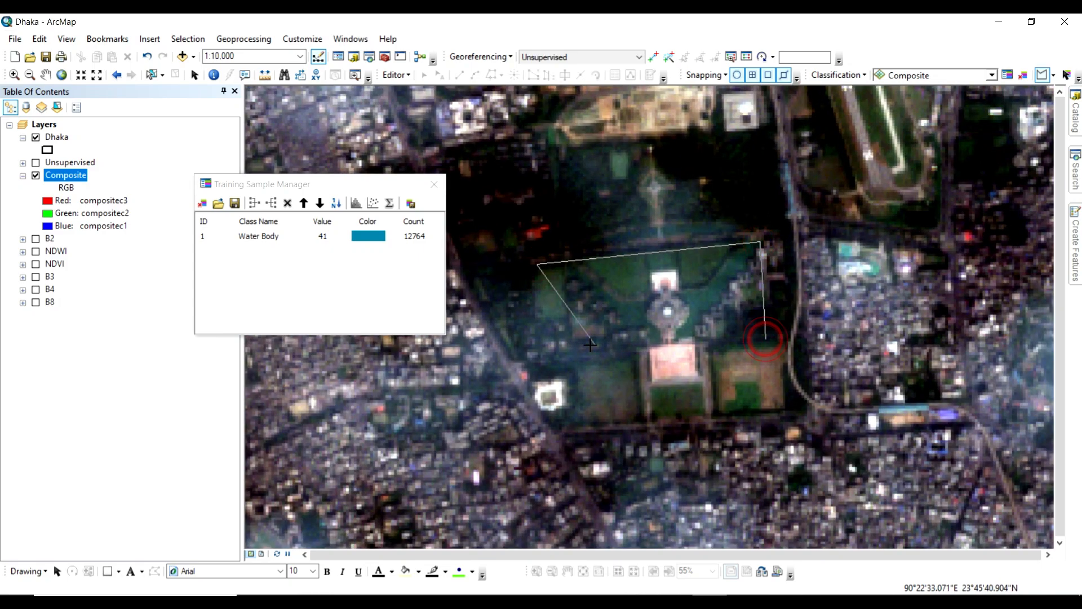
double_click(541, 355)
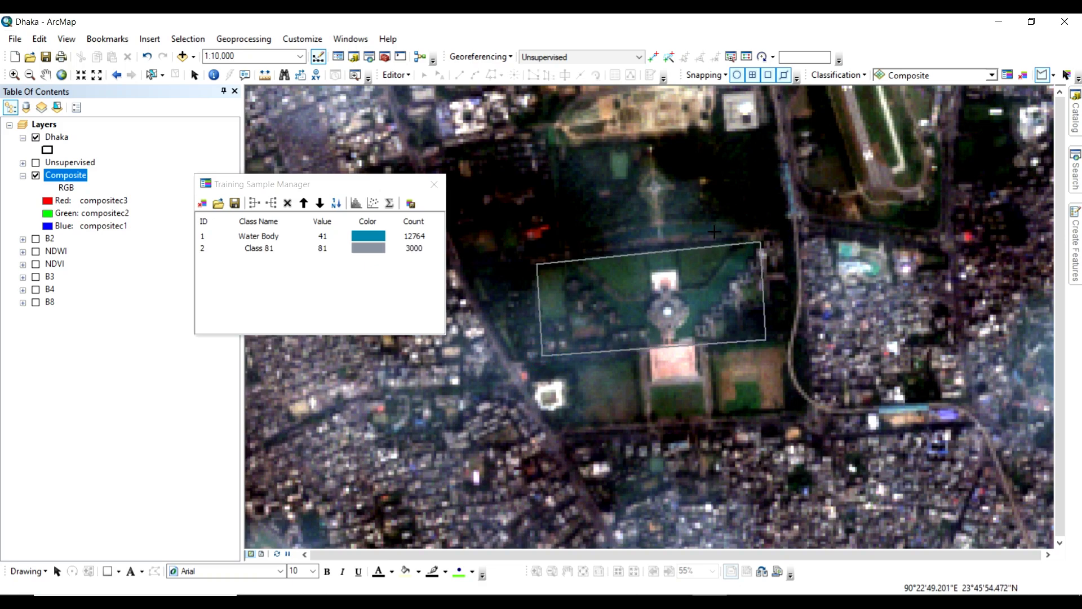
- Outline the whole airfield, including its runway and the buildings on its eastern side, as a training sample polygon
scroll(715, 232, down, 4)
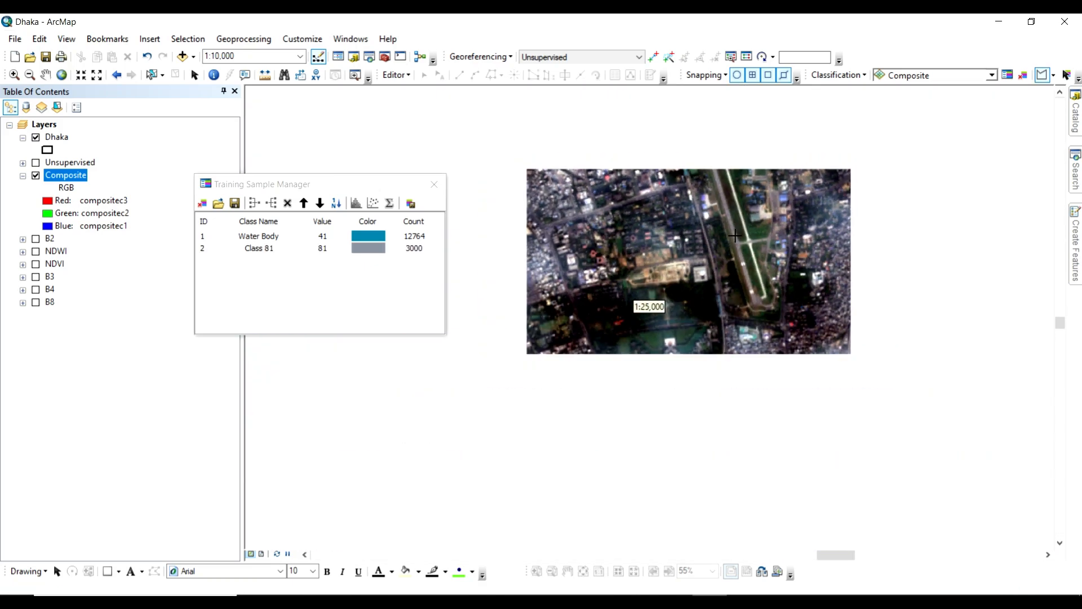
mouse_move(735, 235)
mouse_down()
mouse_move(707, 234)
mouse_move(660, 318)
mouse_move(597, 277)
mouse_move(585, 180)
mouse_up()
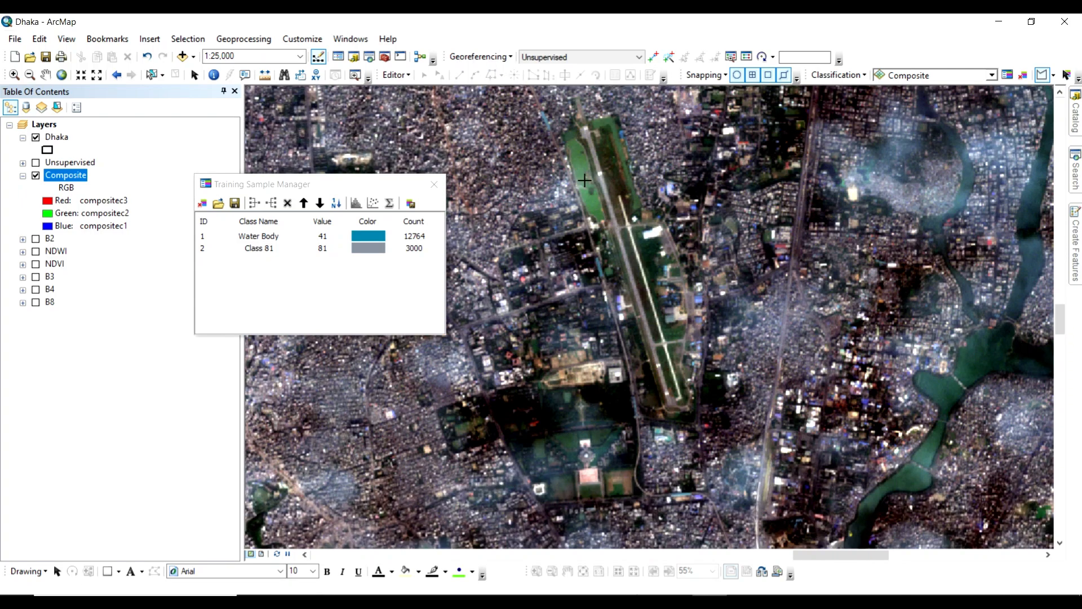
click(566, 128)
click(616, 118)
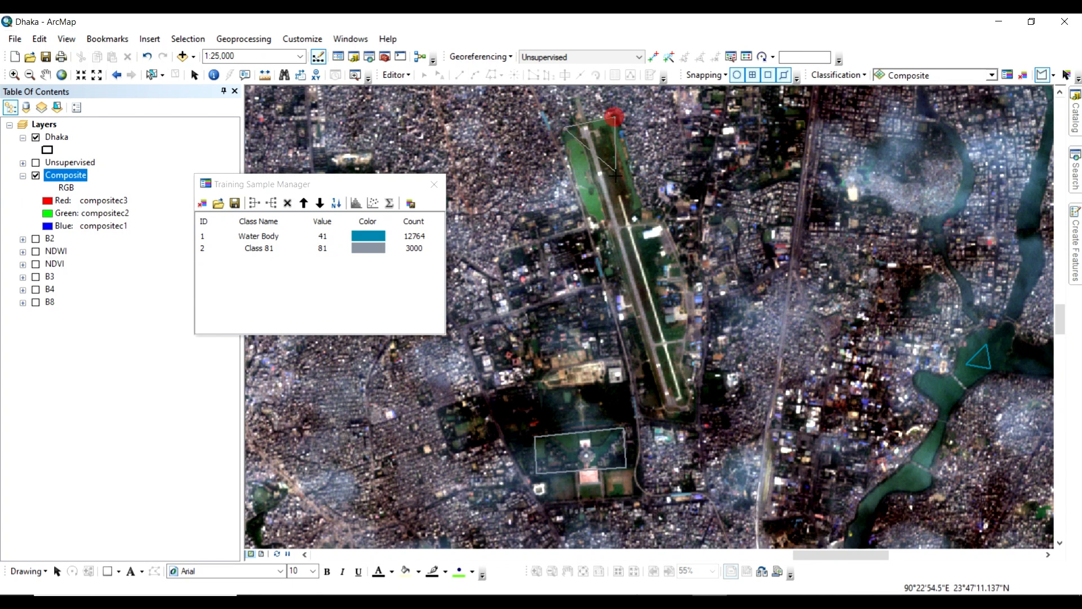
click(644, 217)
click(664, 220)
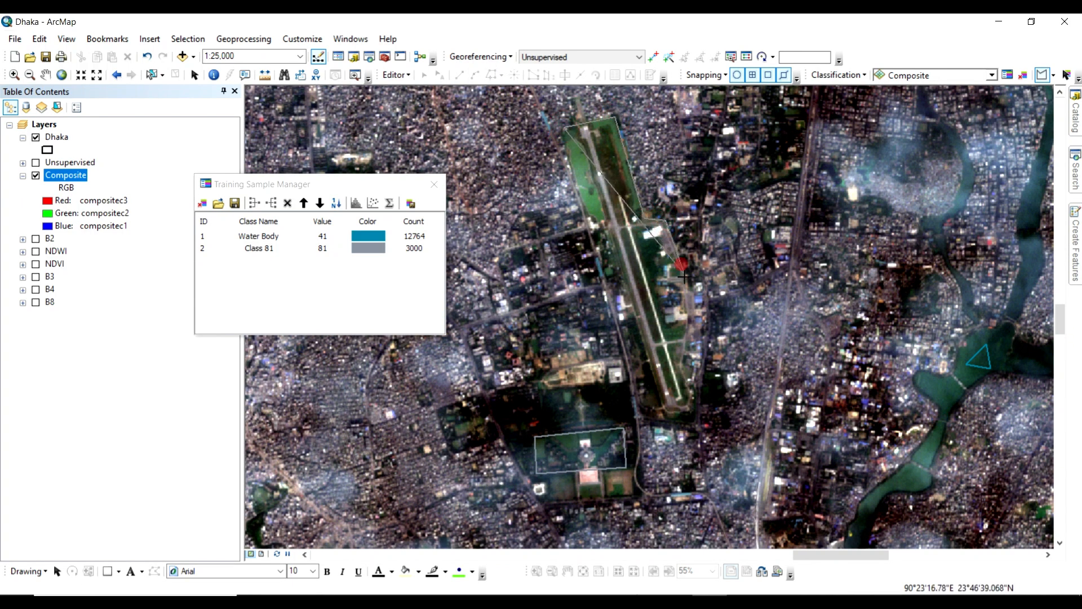
click(692, 292)
click(692, 324)
click(682, 360)
click(687, 386)
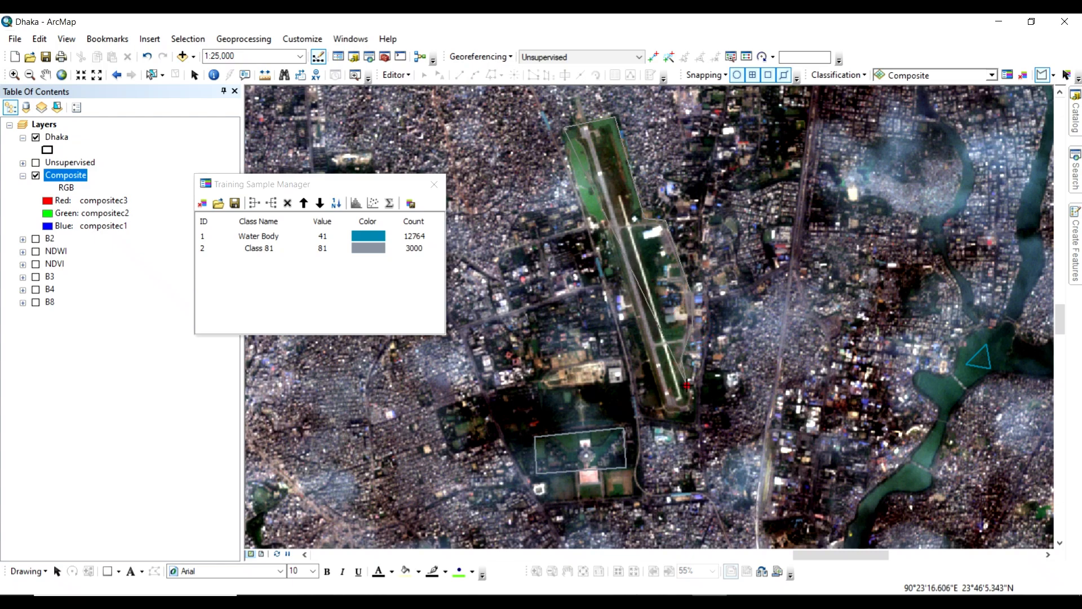
click(688, 405)
click(673, 415)
click(663, 406)
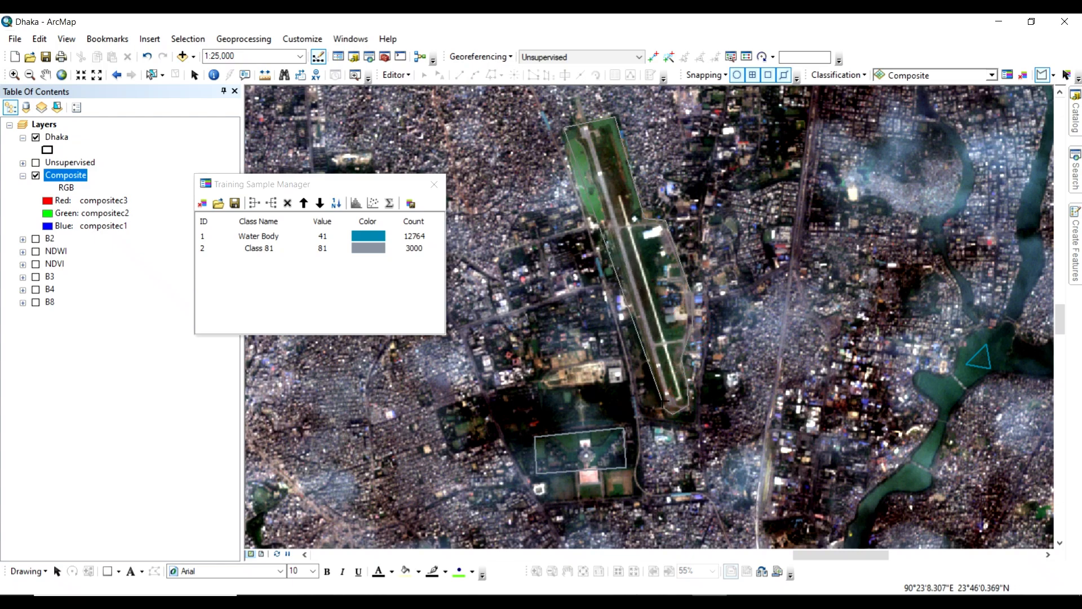
double_click(598, 222)
- Draw a four-sided training sample polygon over the dense built-up block west of the sampled green complex
key(Down)
key(Left)
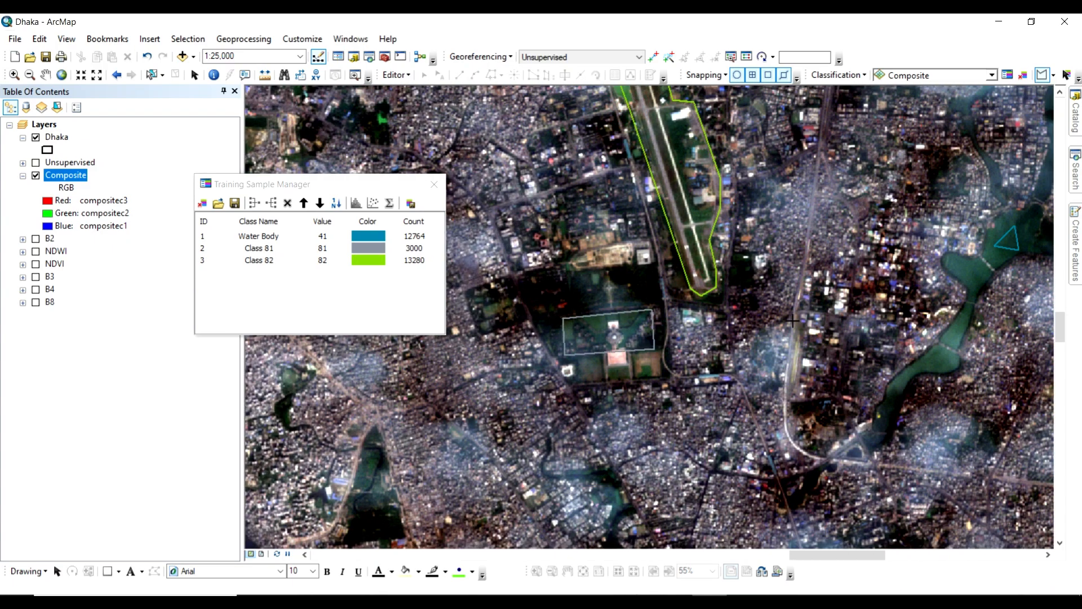
key(Down)
key(Left)
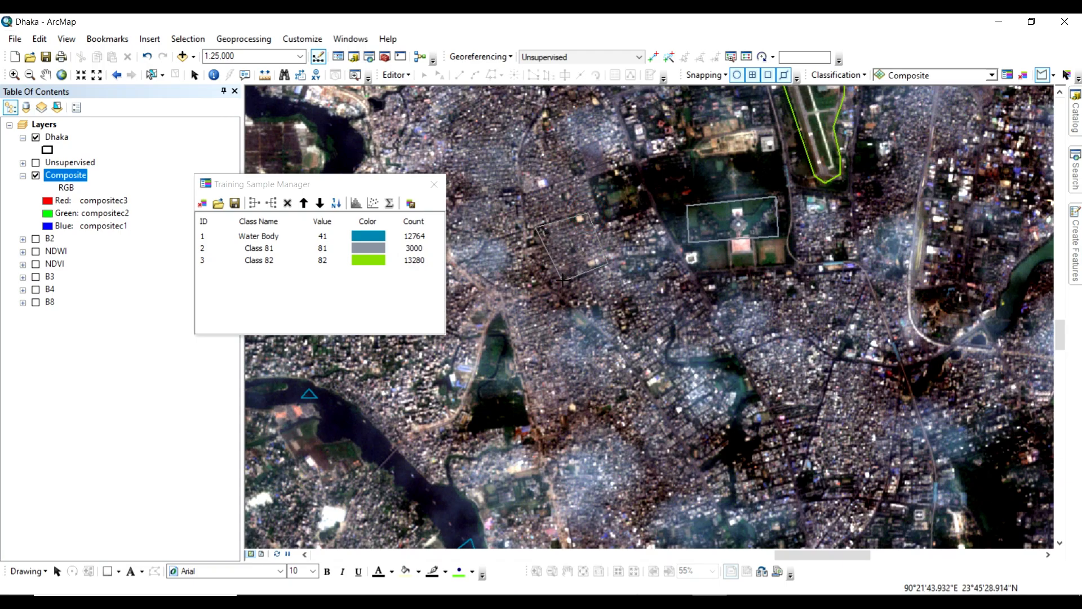
double_click(563, 280)
- Draw a narrow four-sided training sample polygon around the light-coloured elongated site northwest of the sampled built-up block
key(Down)
key(Left)
key(Up)
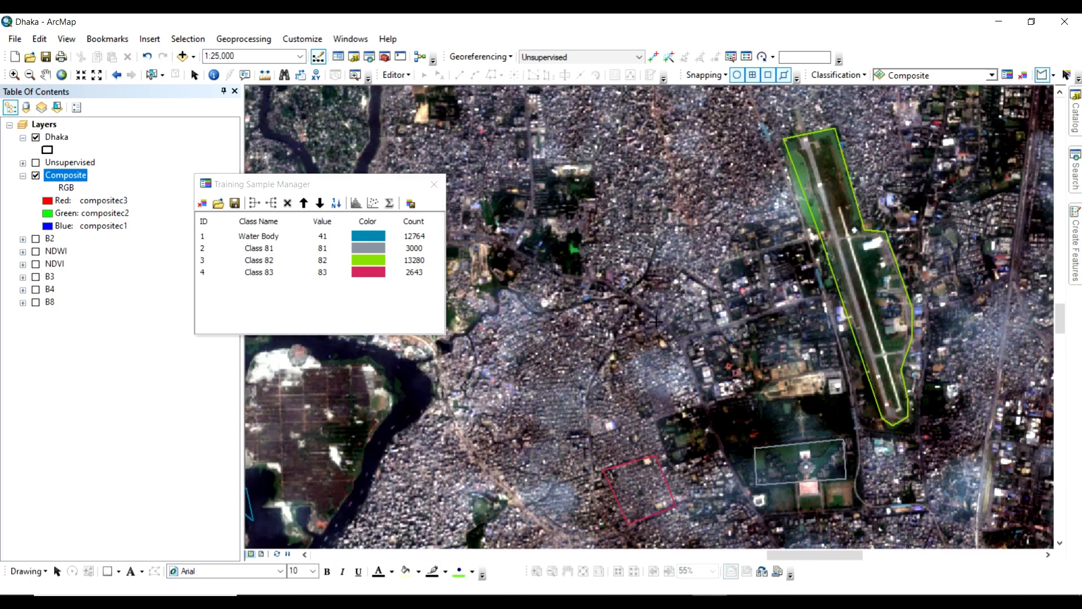
key(Left)
scroll(583, 263, up, 1)
click(574, 305)
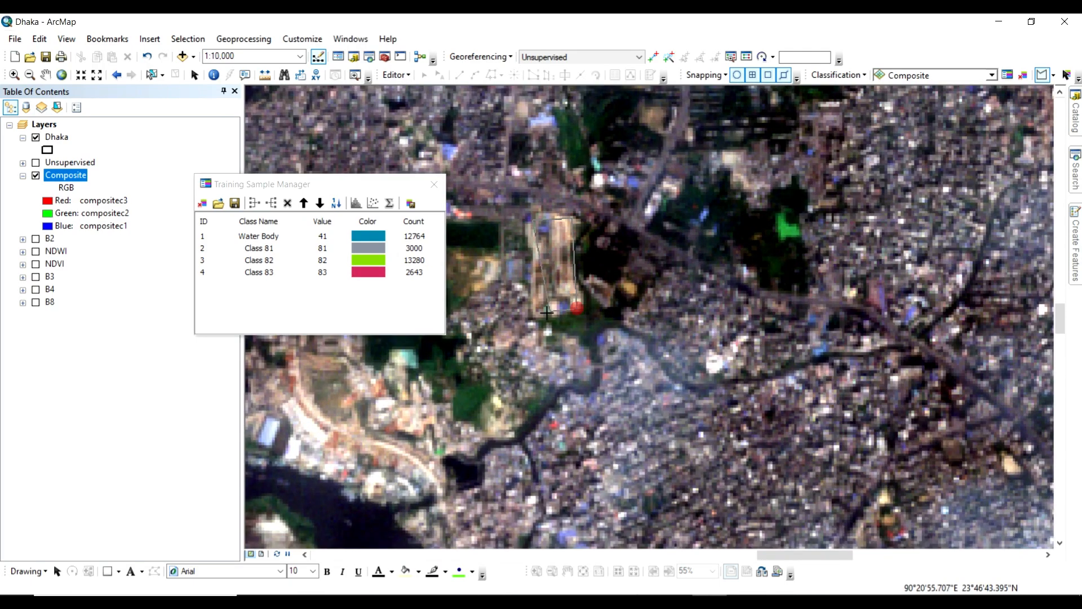
double_click(538, 308)
- Draw a training sample polygon around the square facility with rows of round tanks near the city's eastern boundary
scroll(771, 291, down, 2)
key(Down)
key(Right)
key(Right)
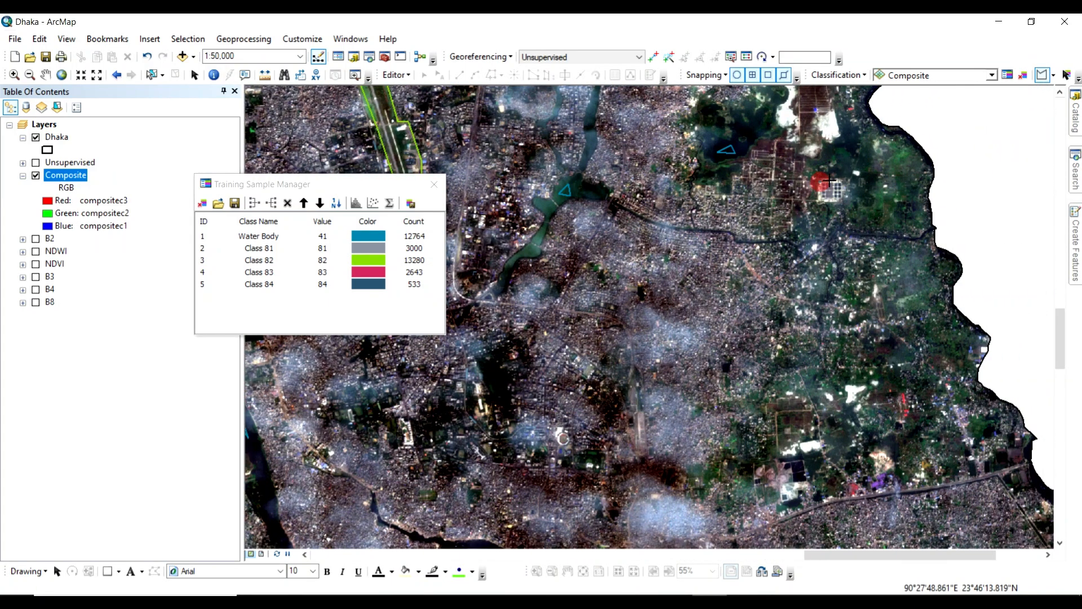
double_click(820, 203)
- Examine the plotted land, bare ground and built-up areas north of the square facility for further training sample sites
scroll(820, 203, up, 2)
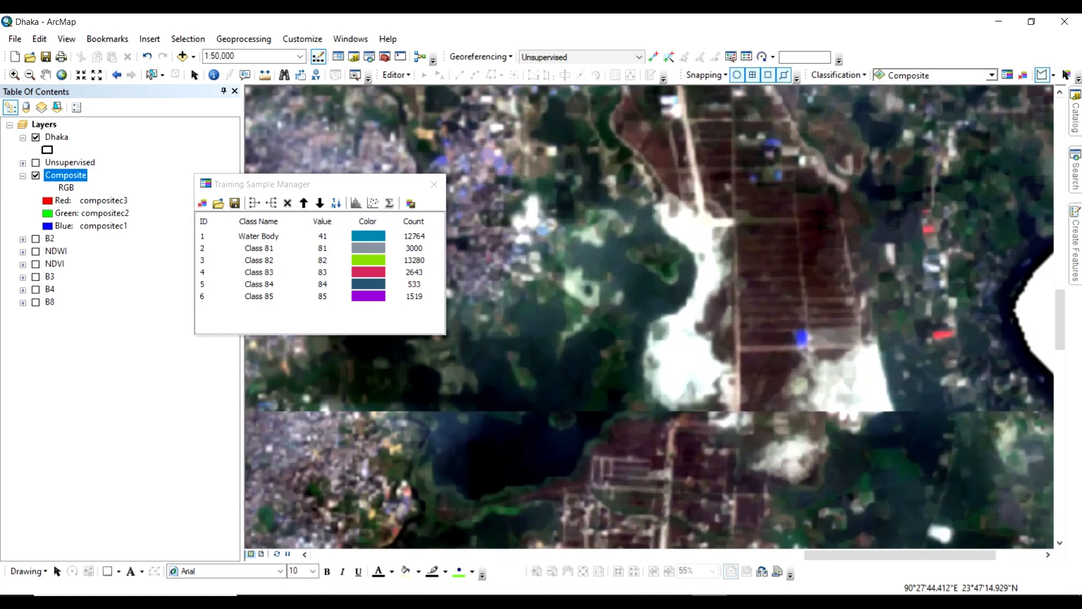
key(Up)
key(Up)
key(Down)
key(Down)
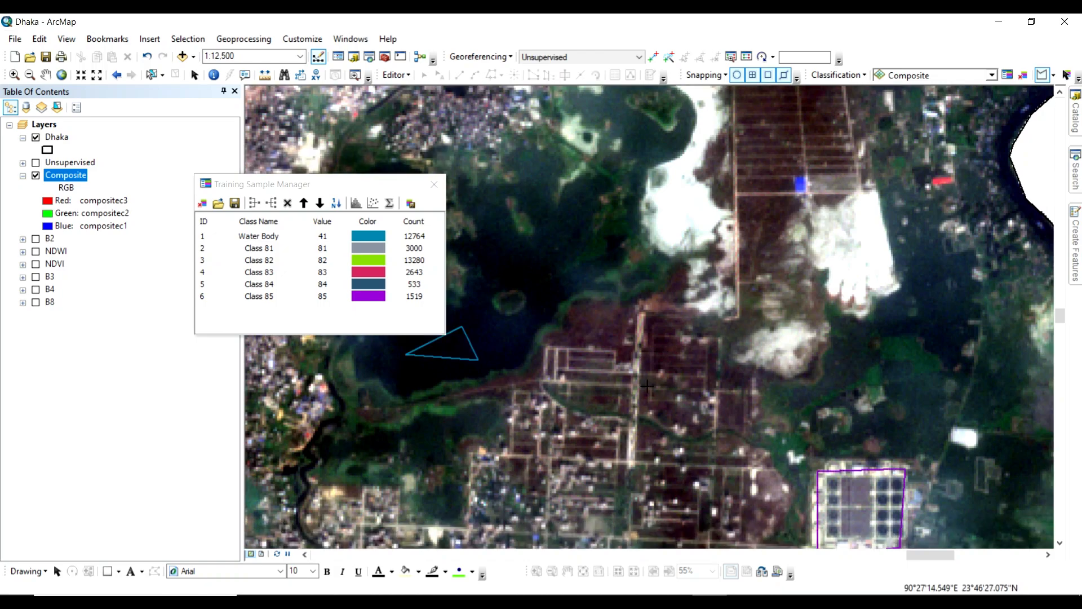
key(Down)
key(Up)
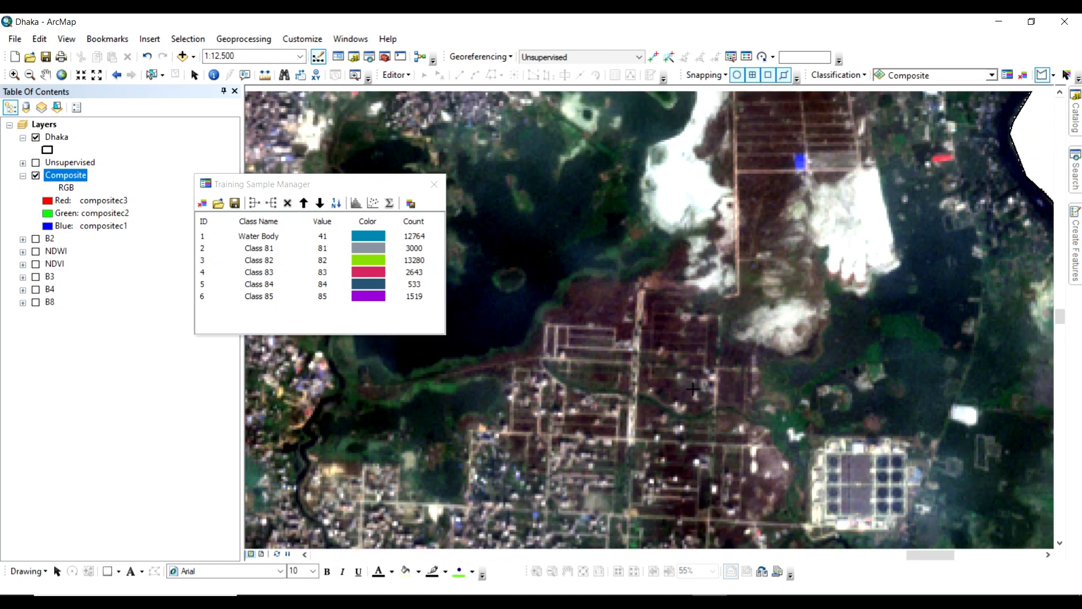
key(Up)
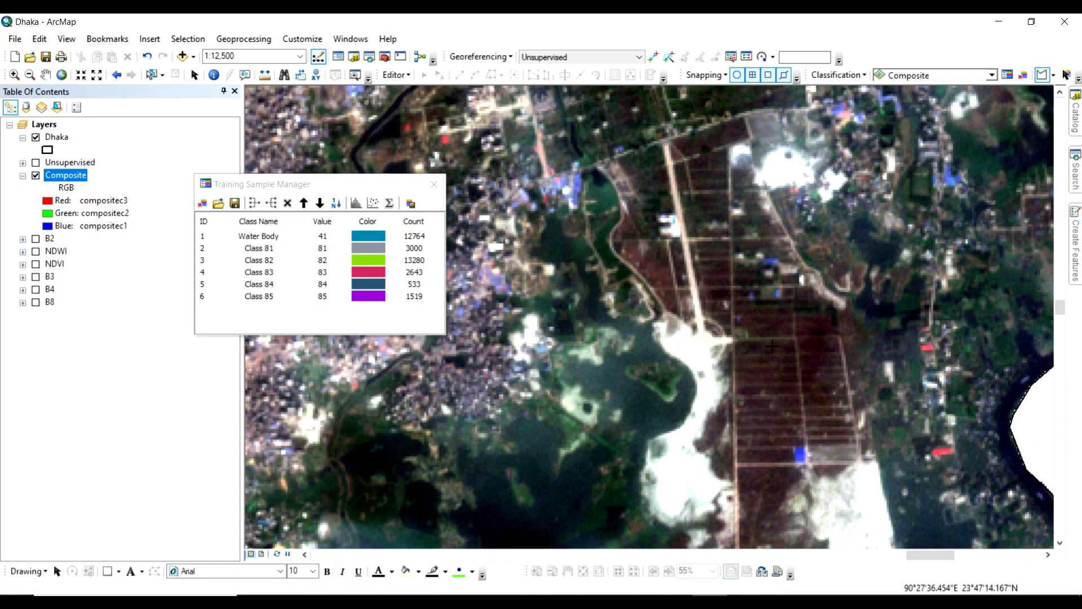
key(Down)
key(Down)
key(Down)
scroll(728, 298, up, 3)
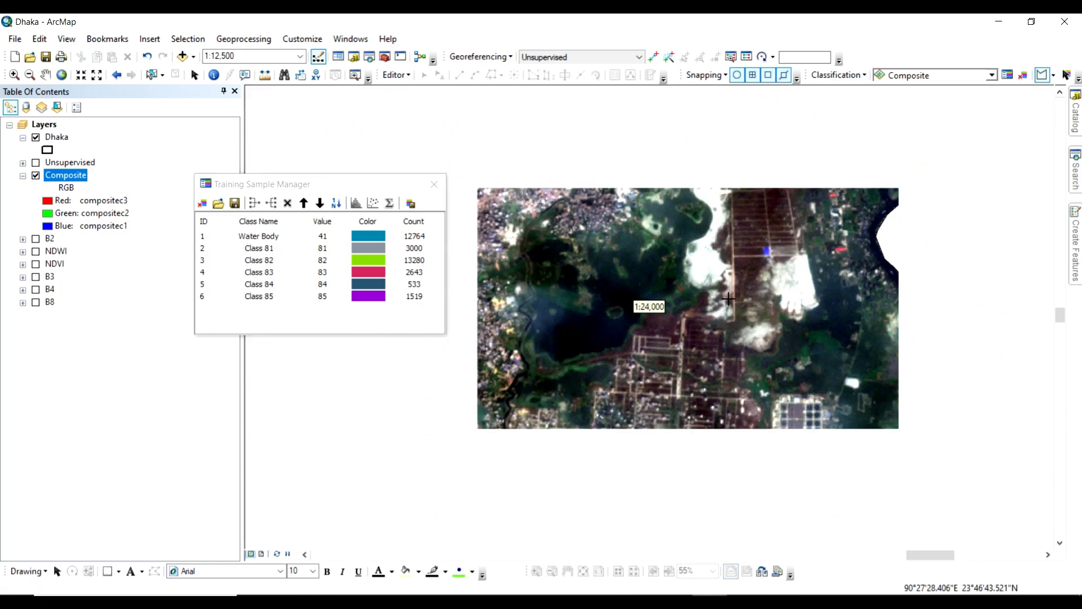
scroll(728, 299, up, 1)
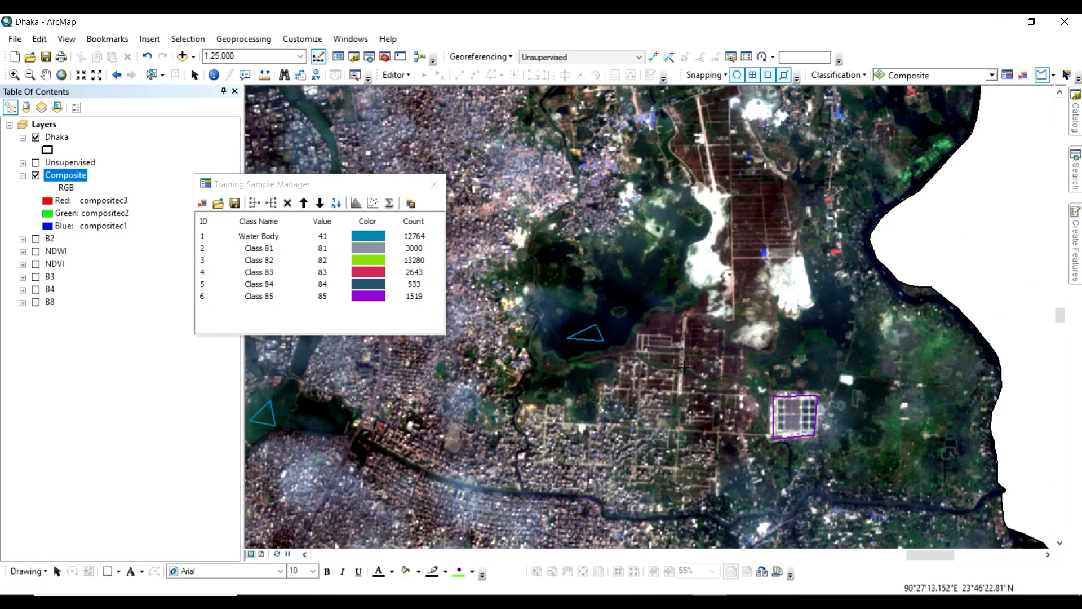
scroll(684, 367, up, 2)
key(Down)
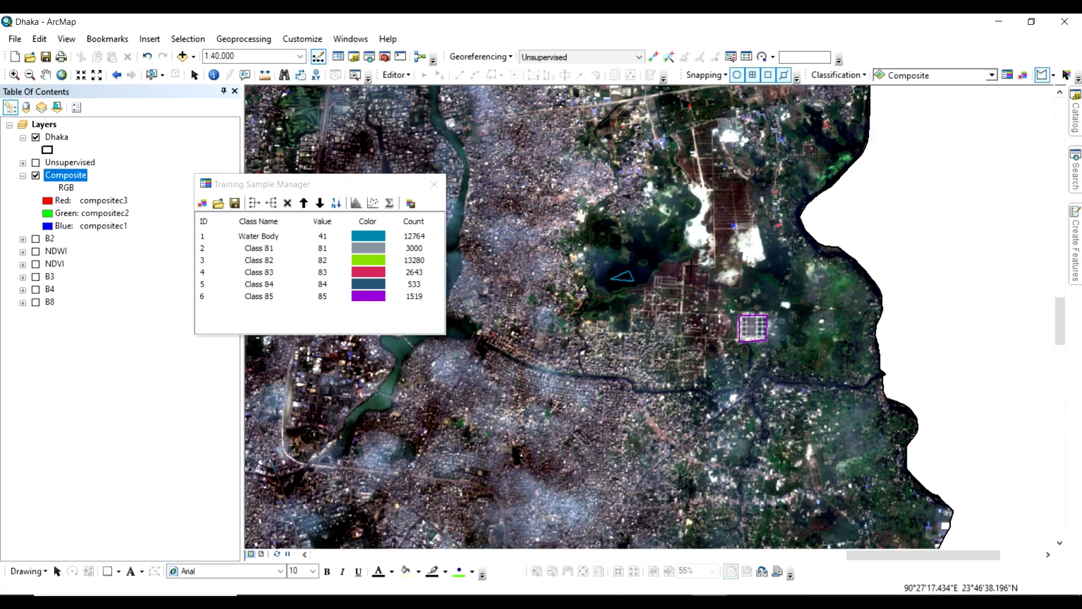
key(Up)
key(Up)
key(Up)
key(Up)
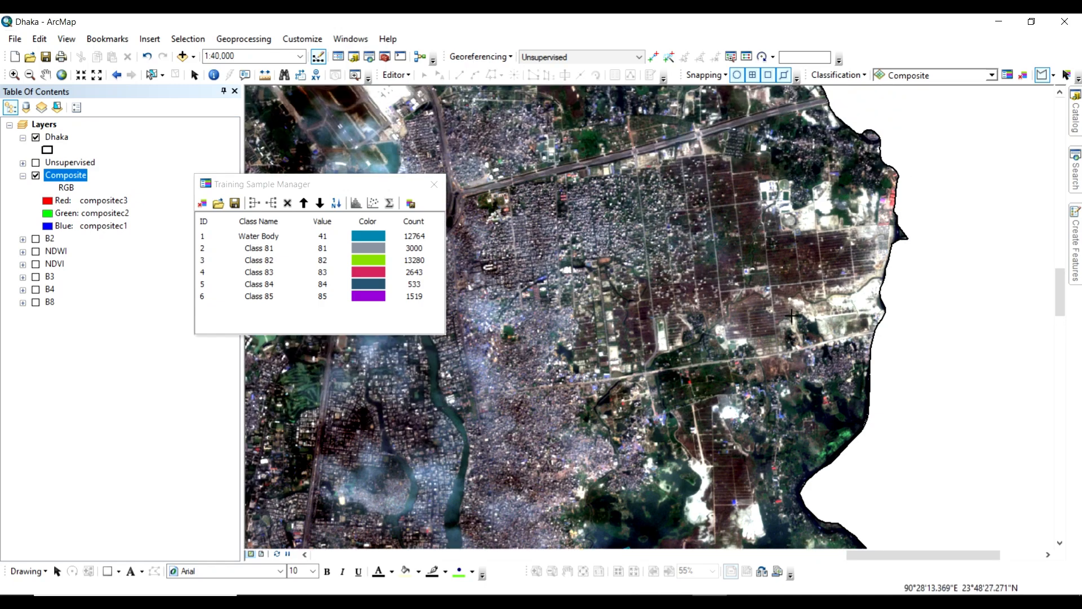
- Draw a training sample polygon over the dense built-up area near the city's southeastern boundary, south of the main road
key(Down)
key(Down)
key(Down)
key(Down)
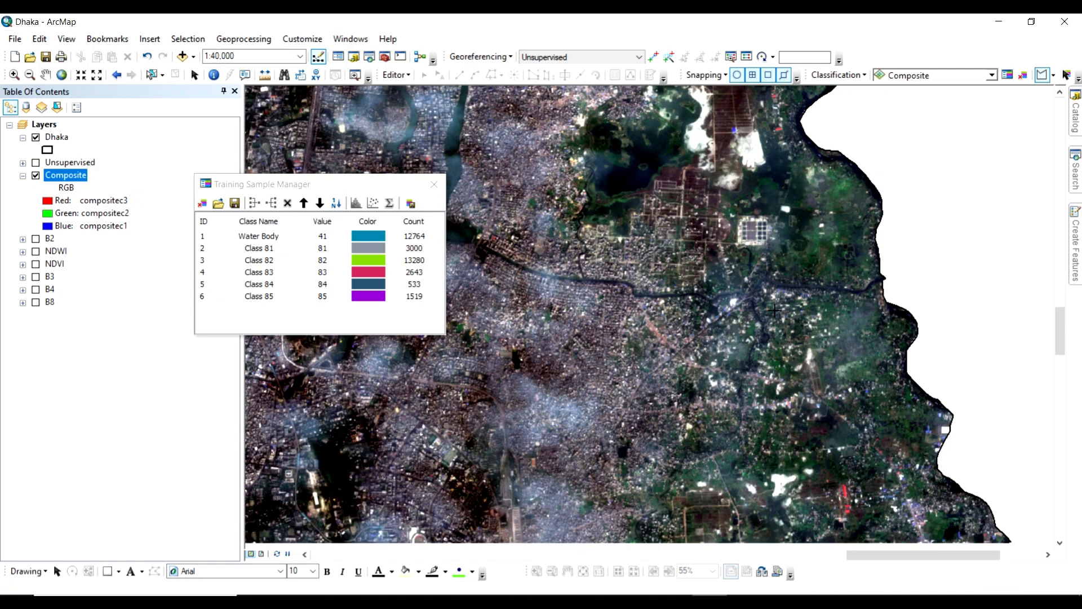
key(Down)
key(Down)
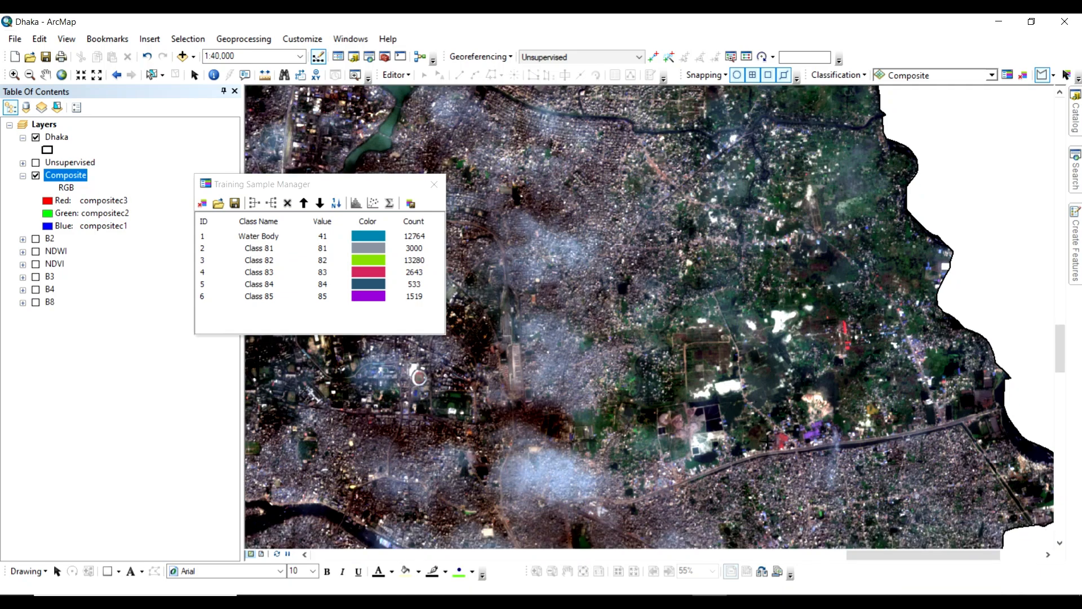
key(Down)
key(Down)
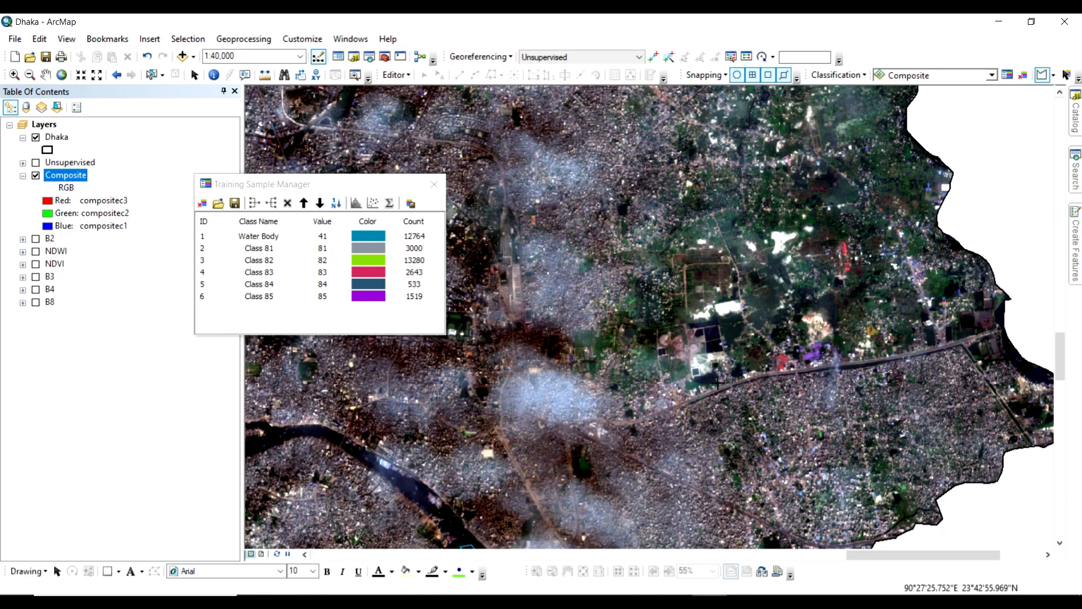
key(Down)
key(Down)
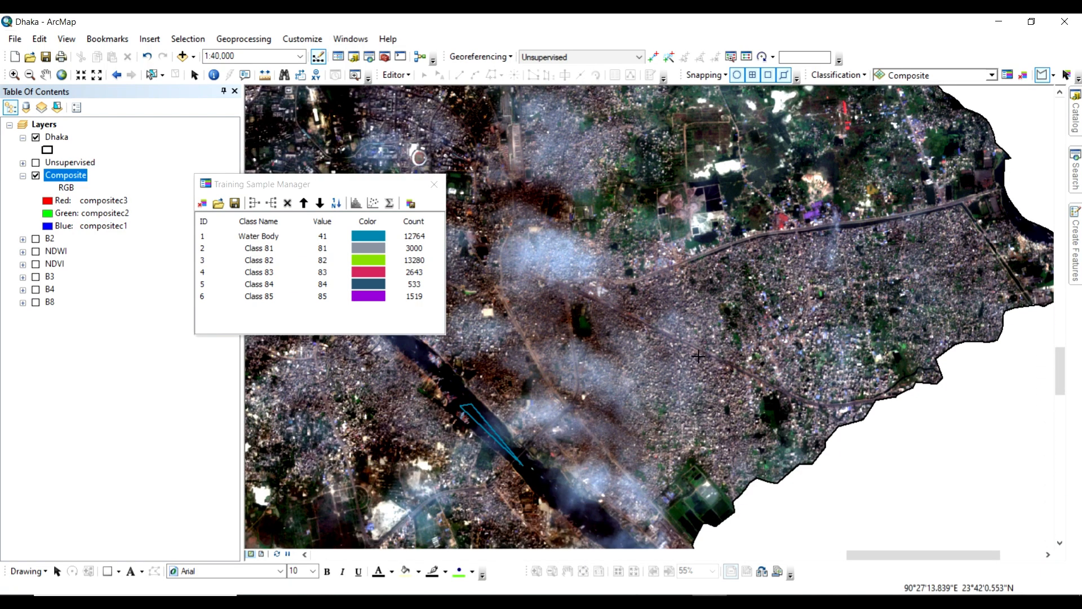
double_click(707, 422)
- Draw a training sample polygon around the gridded block just south of the highway near the southern boundary
drag(707, 422, 935, 216)
scroll(614, 379, down, 1)
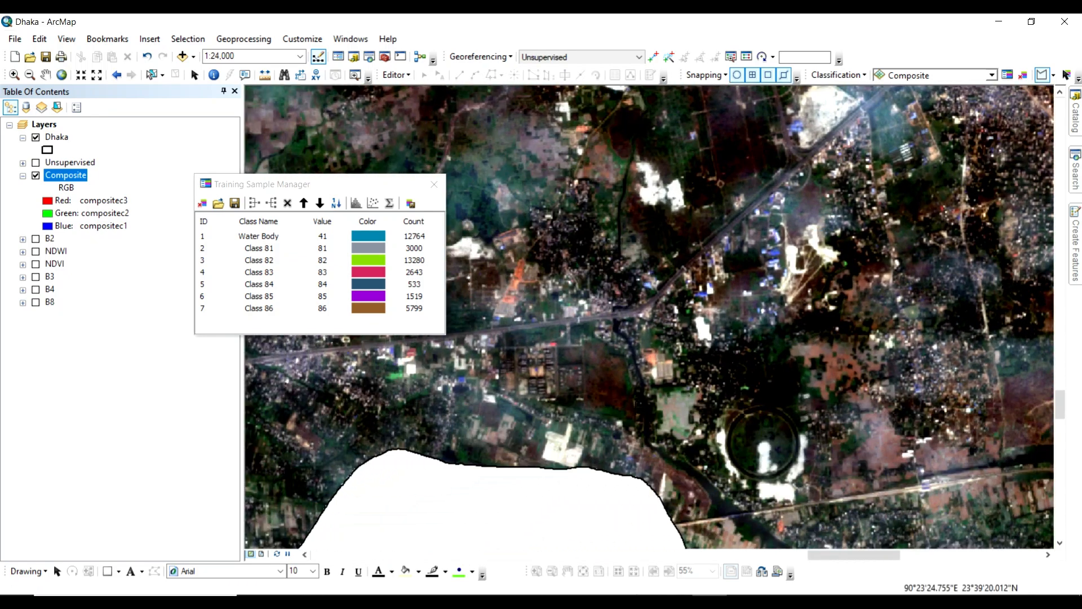
double_click(532, 398)
- Draw a training sample polygon over the dense built-up patch beside the highway's curve, west of the sampled gridded block
mouse_move(866, 340)
mouse_down()
mouse_move(823, 339)
mouse_move(690, 192)
mouse_move(689, 212)
mouse_move(779, 398)
mouse_up()
key(Left)
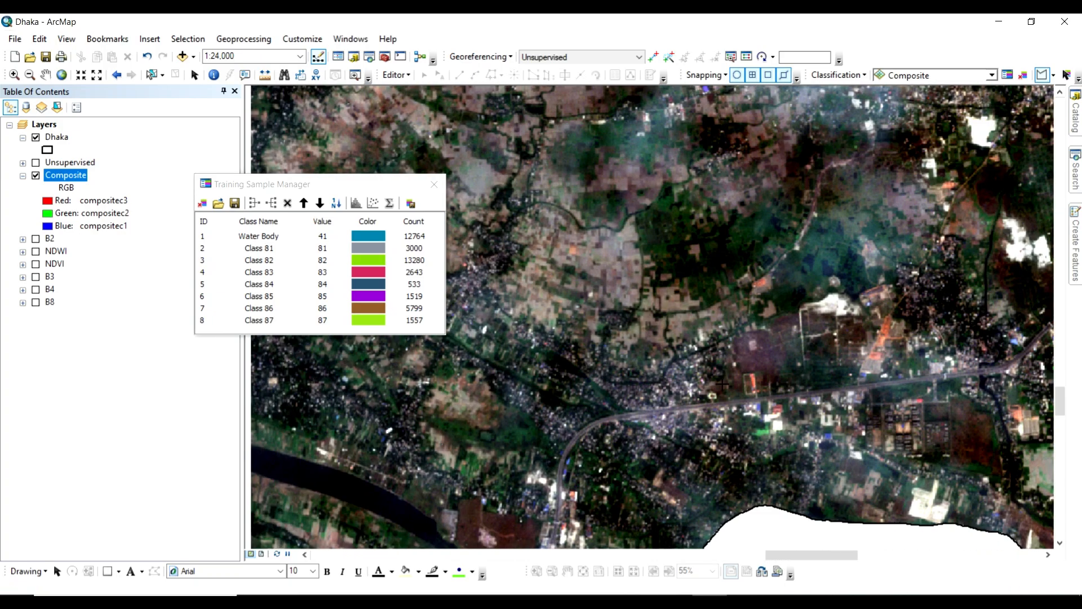
click(644, 383)
- Draw training sample polygons over the built-up block between the old airfield and the lake and the dense area east of the lake
scroll(651, 405, down, 3)
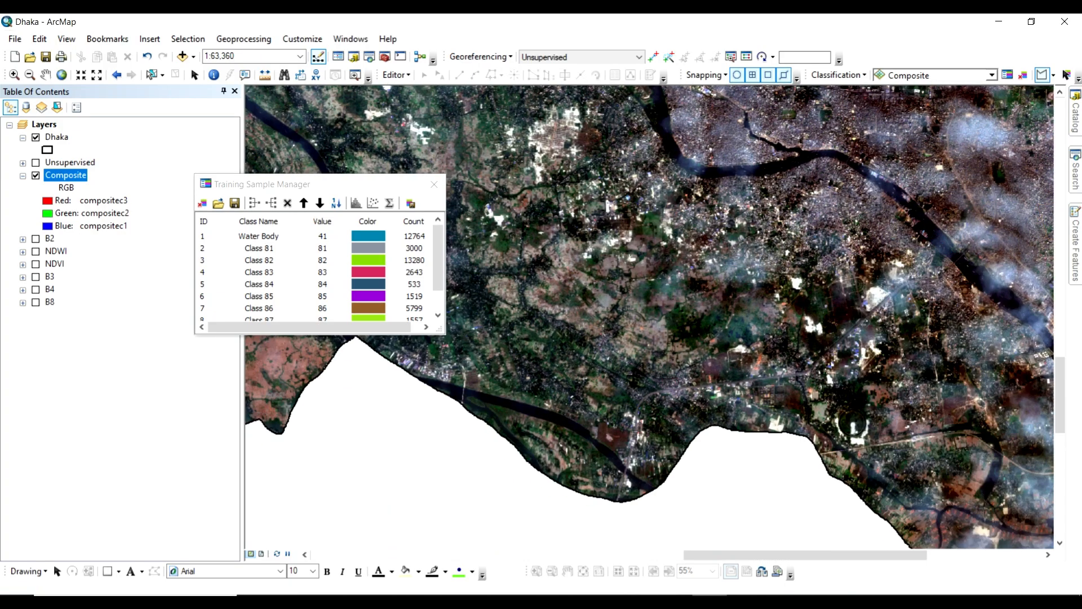
key(Up)
key(Right)
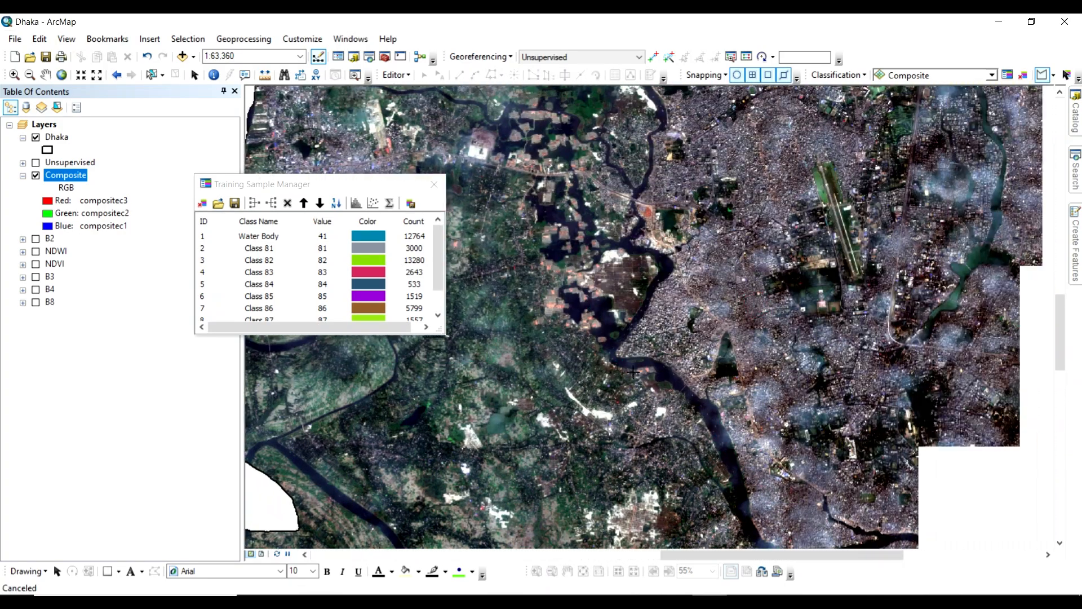
scroll(661, 353, up, 3)
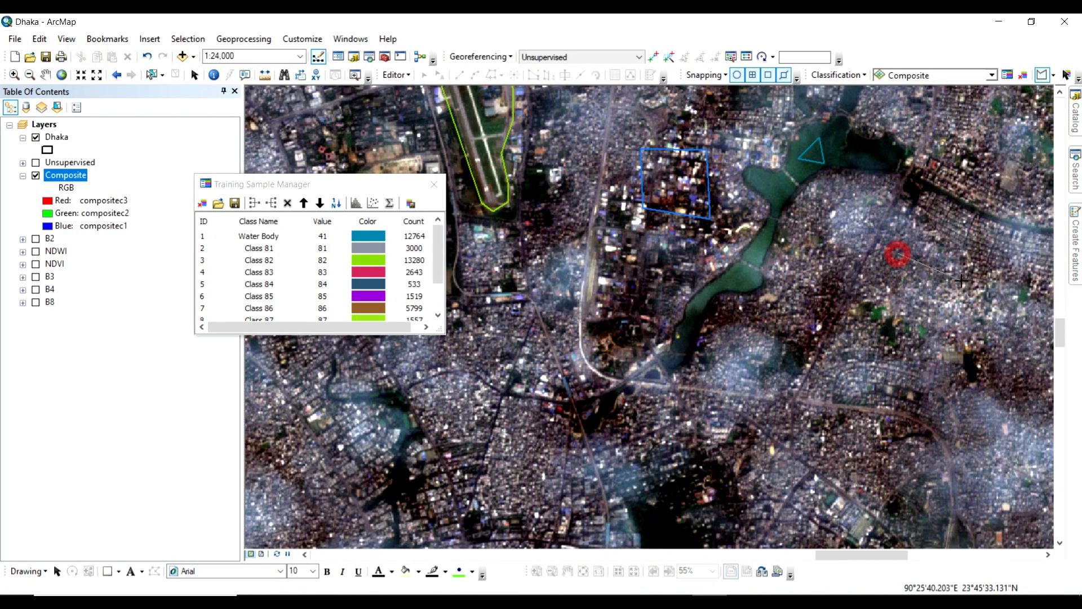
- Outline the large airport with a training sample polygon enclosing its runway, bright terminal area and tapering southern end
scroll(699, 282, down, 4)
scroll(653, 205, up, 3)
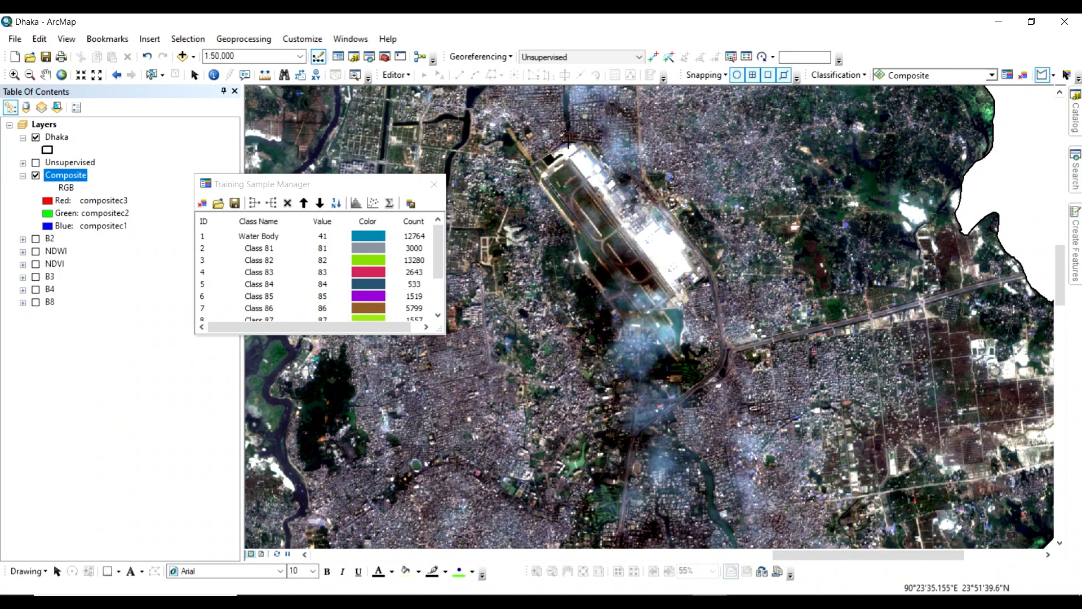
click(635, 179)
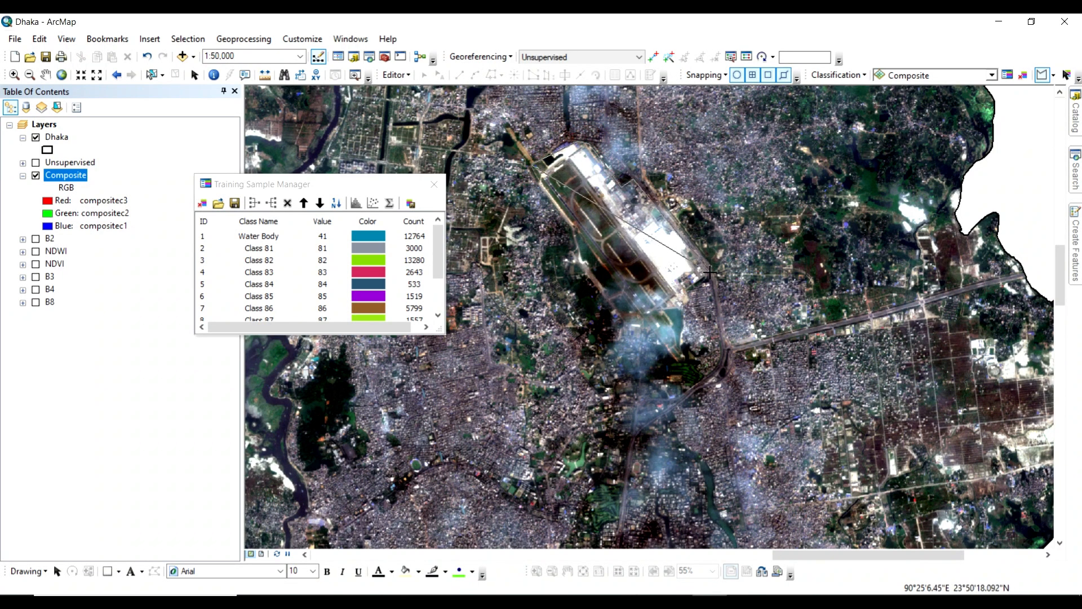
click(709, 273)
click(682, 292)
click(683, 331)
click(683, 354)
click(686, 362)
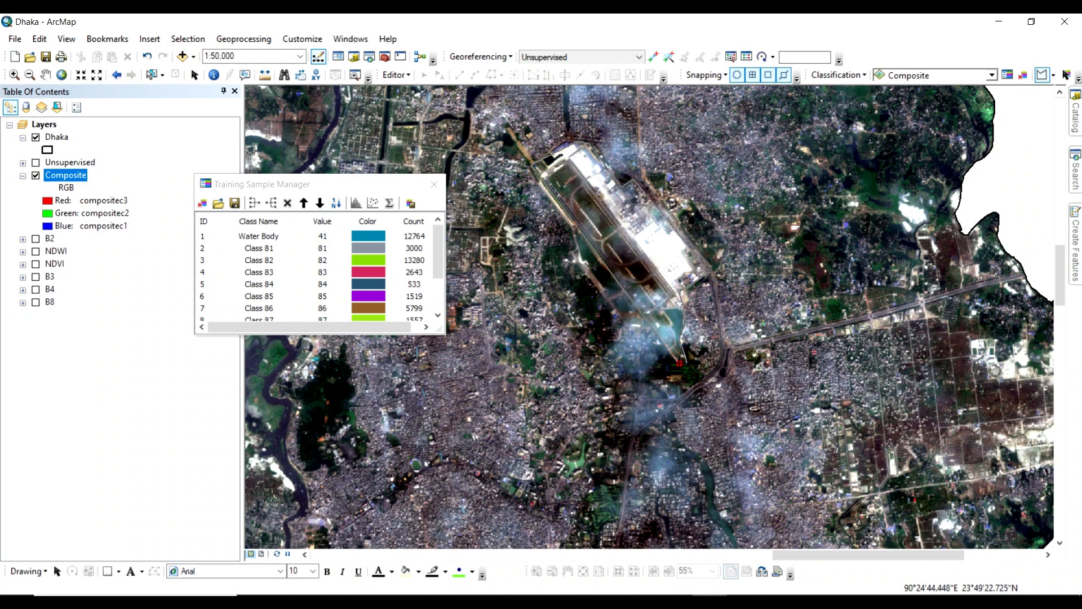
click(679, 364)
click(599, 276)
double_click(531, 165)
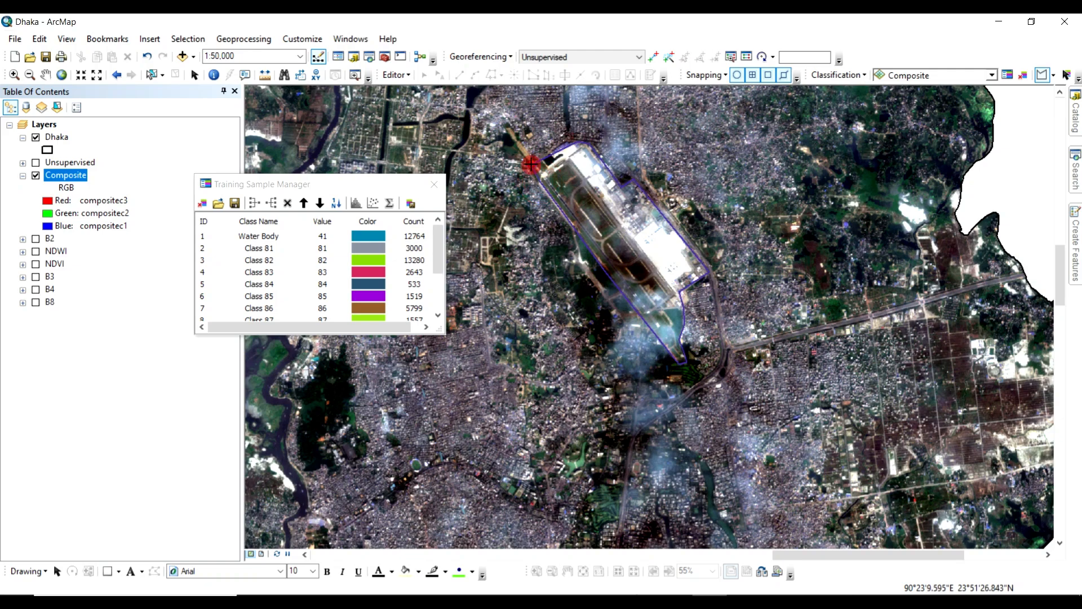
- Draw four-sided training sample polygons over the dense built-up areas between the airport and the northern boundary
key(Left)
key(Left)
key(Up)
key(Up)
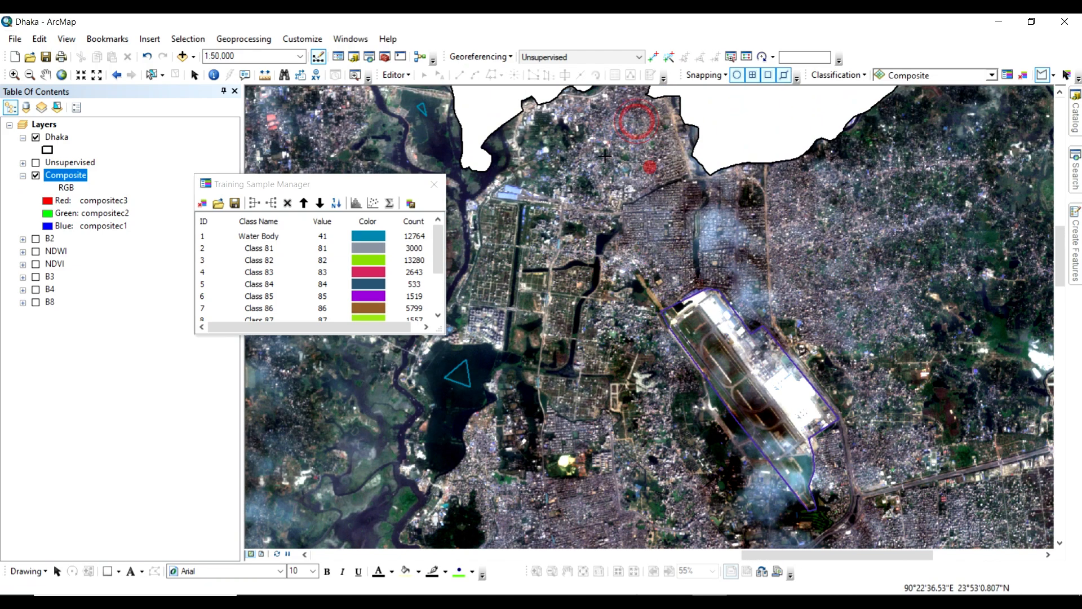
click(787, 209)
click(788, 274)
click(853, 272)
double_click(831, 209)
- Draw a four-sided training sample polygon over the gridded residential block northwest of the airport
key(Left)
scroll(707, 219, up, 1)
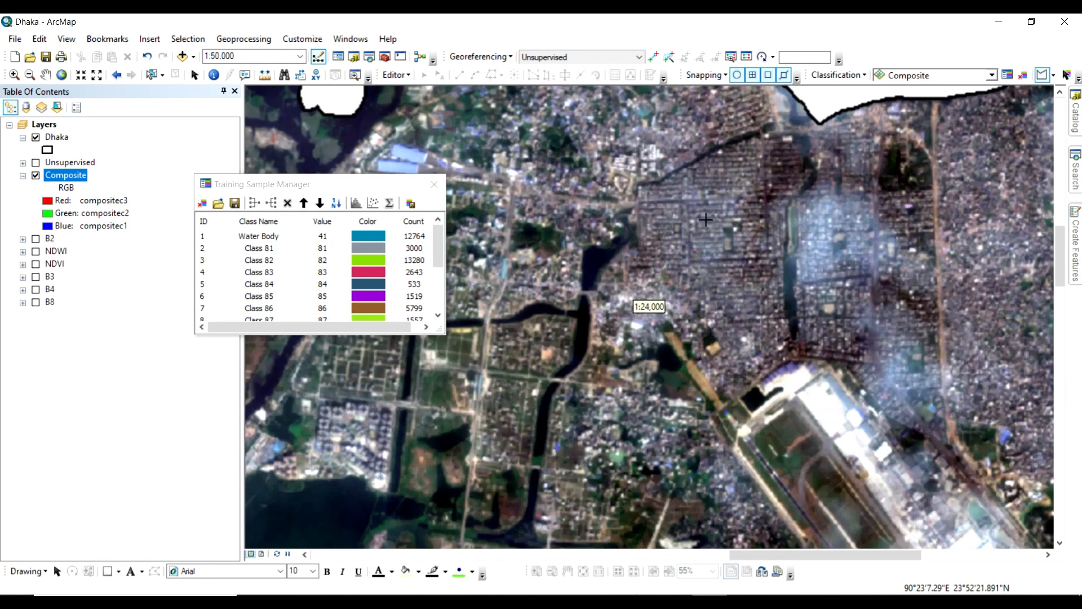
click(691, 200)
click(764, 257)
double_click(696, 261)
- Examine the plotted land, lake and riverside settlements west of the airport for further built-up training sample sites
key(Left)
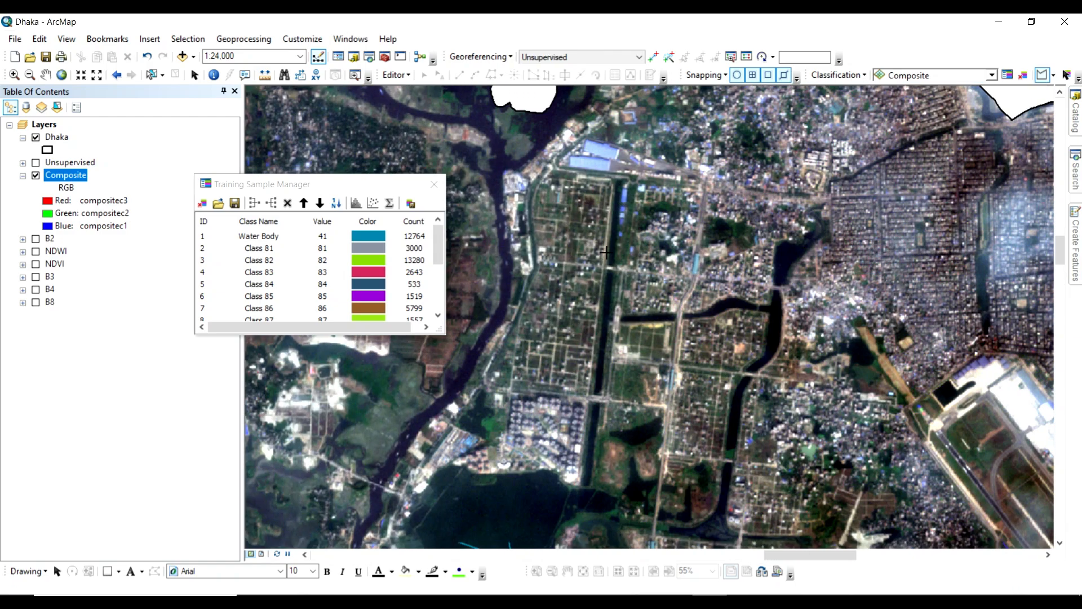
key(Down)
key(Down)
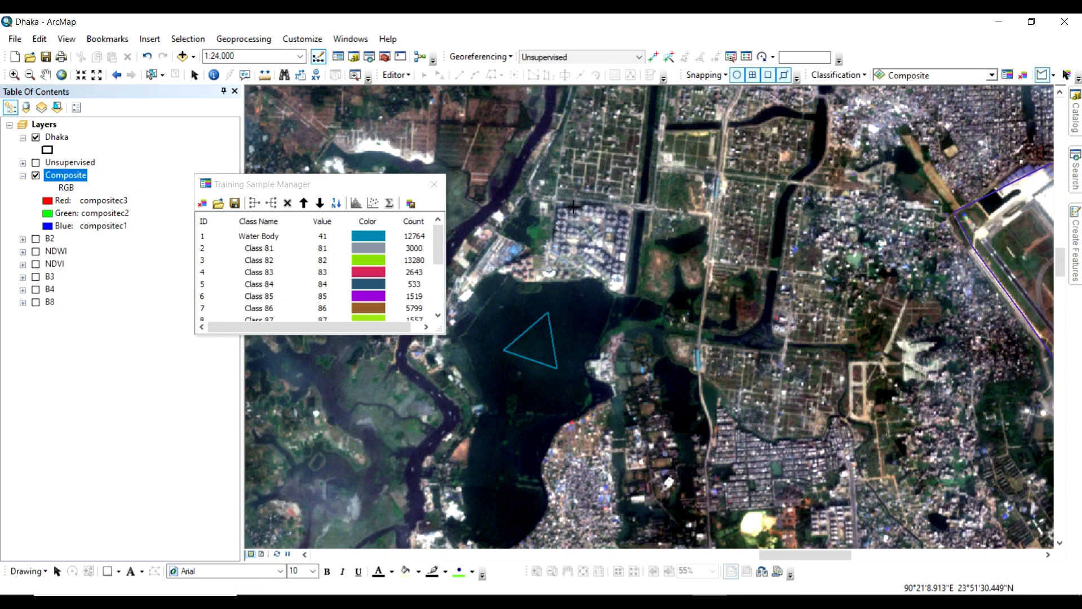
key(Left)
key(Up)
key(Left)
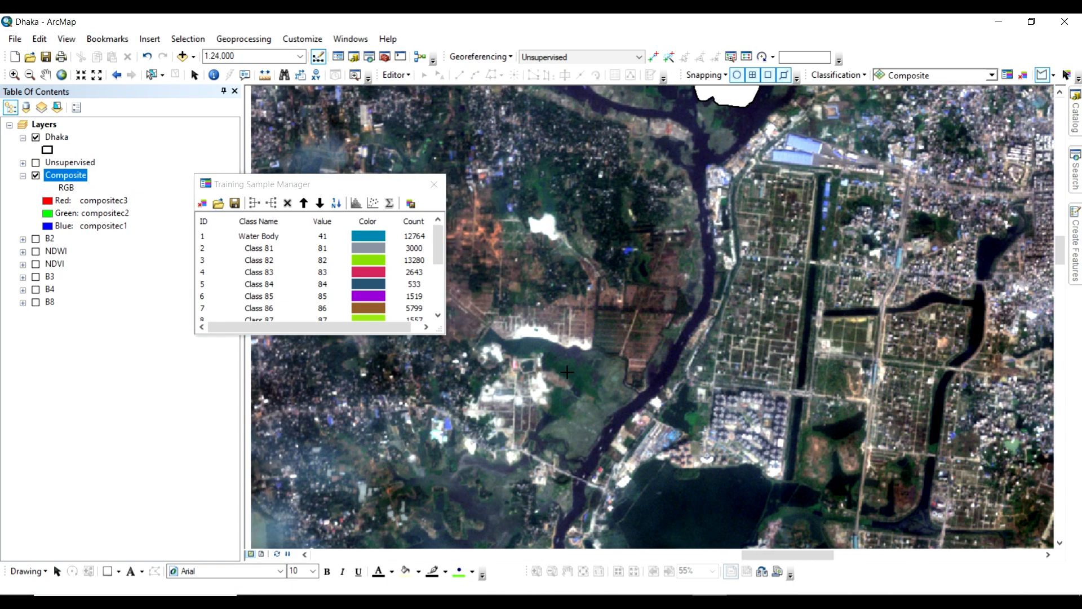
scroll(566, 372, down, 5)
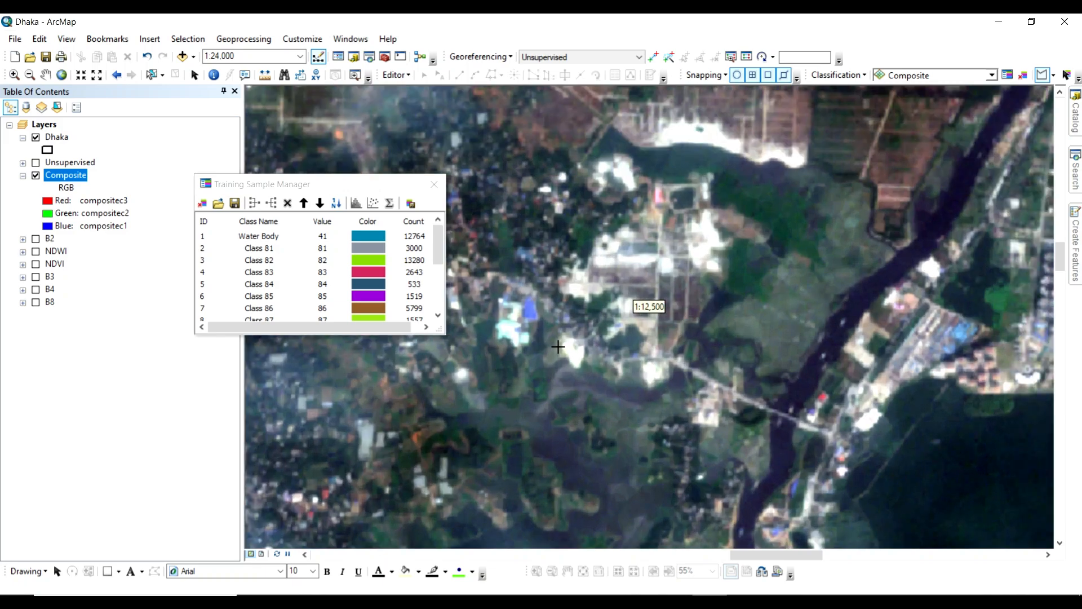
scroll(558, 346, up, 4)
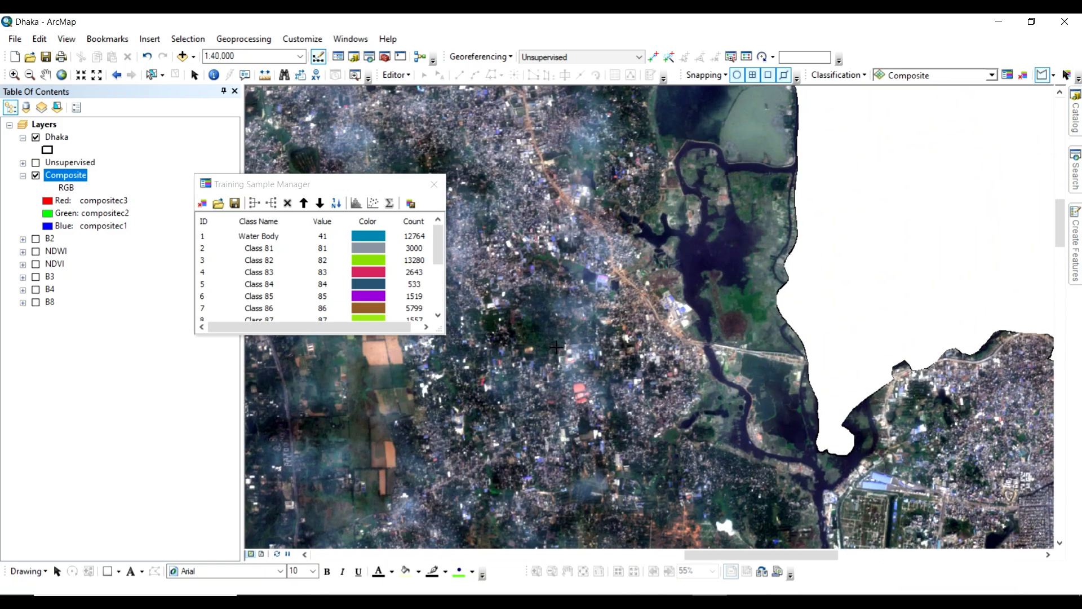
- Draw a small four-sided training sample polygon over the built-up area west of the northern river and its parallel highway
key(Left)
key(Up)
key(Down)
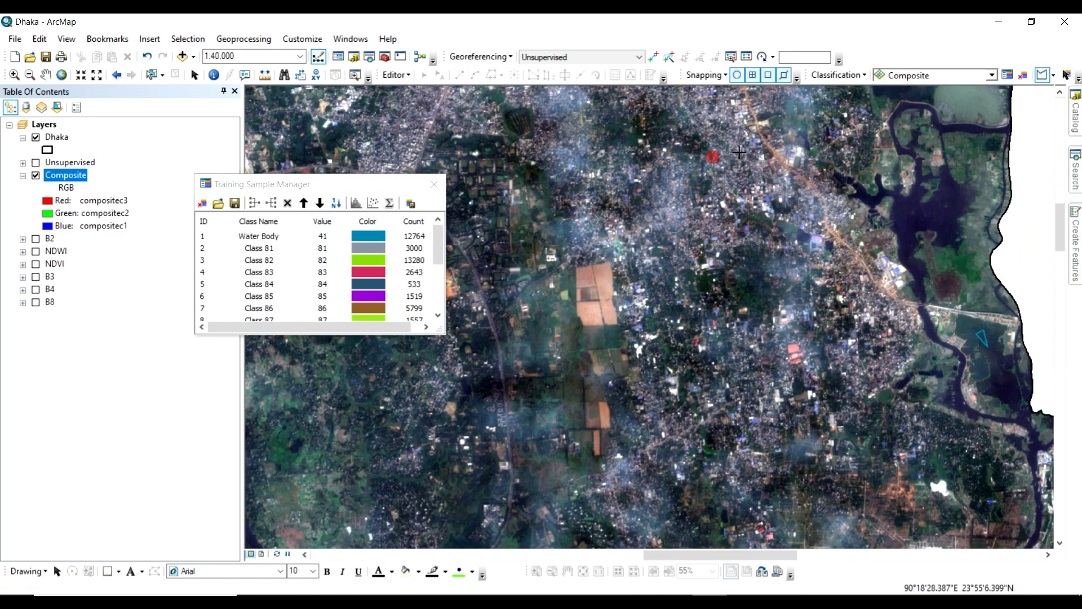
click(741, 164)
click(741, 186)
double_click(714, 185)
- Draw a four-sided training sample polygon over the dense settlement along the road northwest of the small sampled square
key(Left)
key(Up)
click(531, 240)
click(570, 220)
click(573, 251)
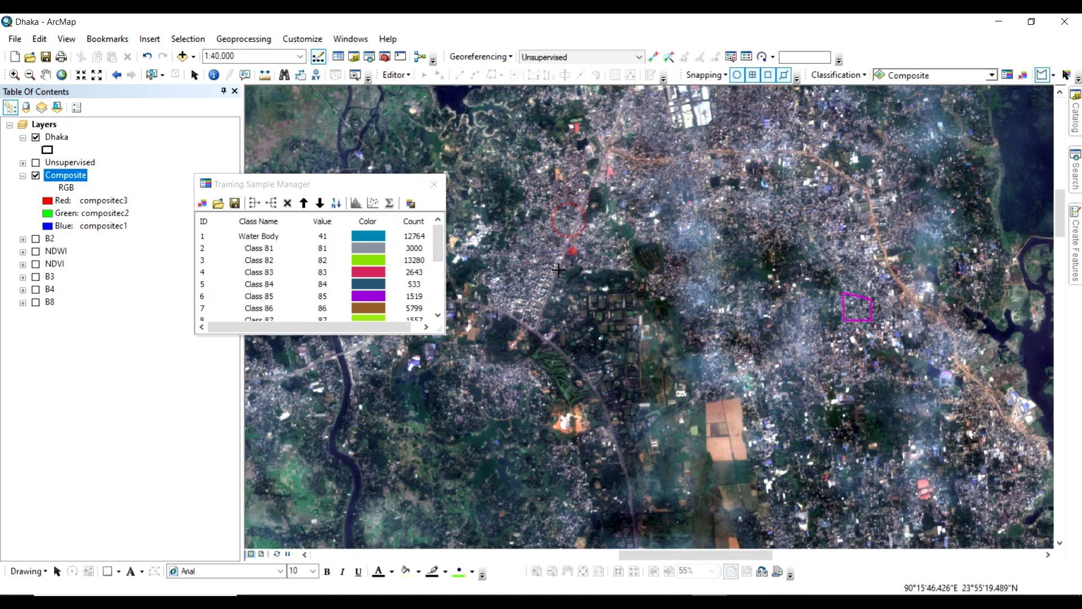
double_click(530, 282)
- Undo the last action and outline a thin training sample strip along the northern edge of the white-roofed industrial complex
key(Up)
key(Left)
click(733, 222)
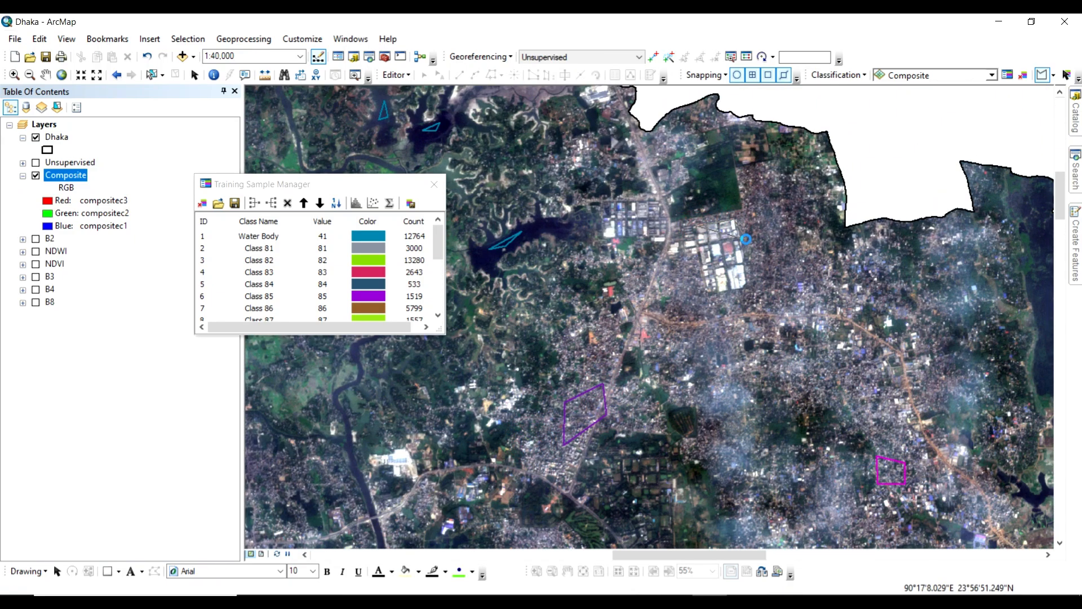
key(ctrl+z)
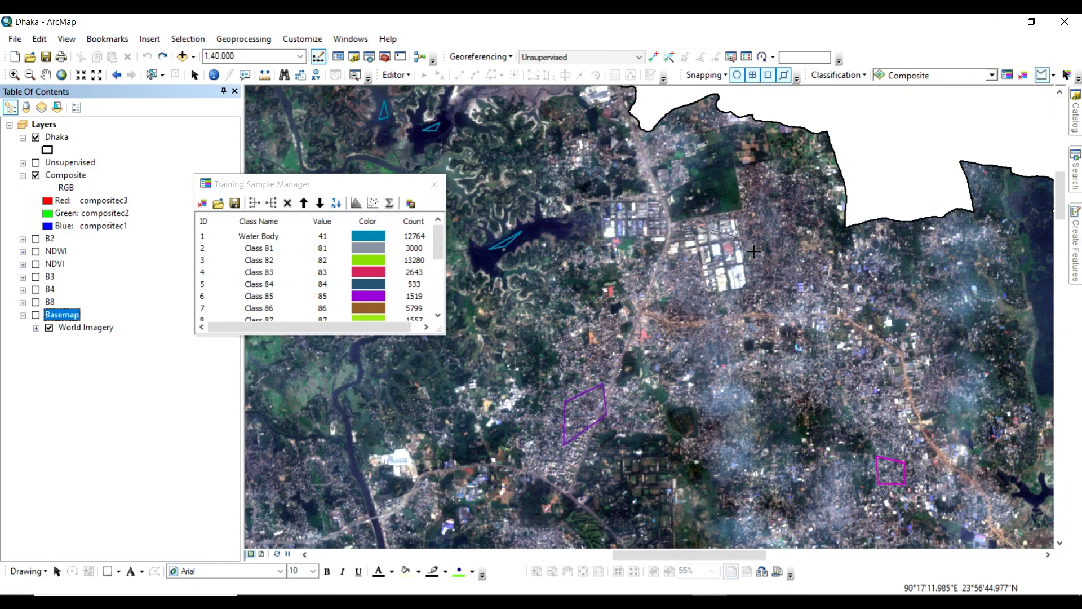
click(717, 226)
- Select the Class 97 sample in the Training Sample Manager to check its entry
drag(438, 246, 441, 306)
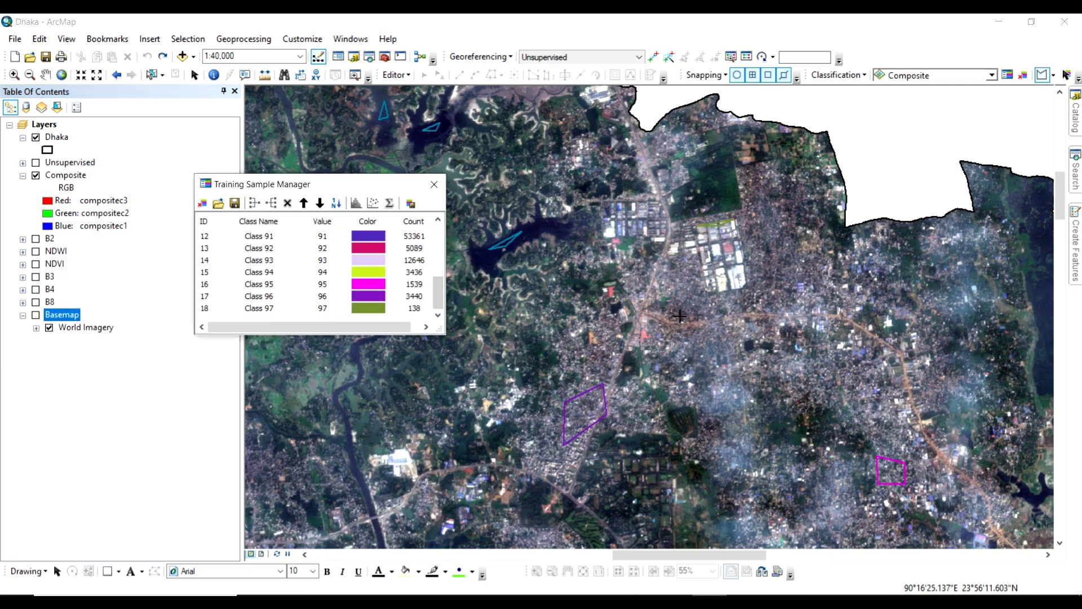
click(318, 306)
drag(438, 240, 439, 293)
click(209, 308)
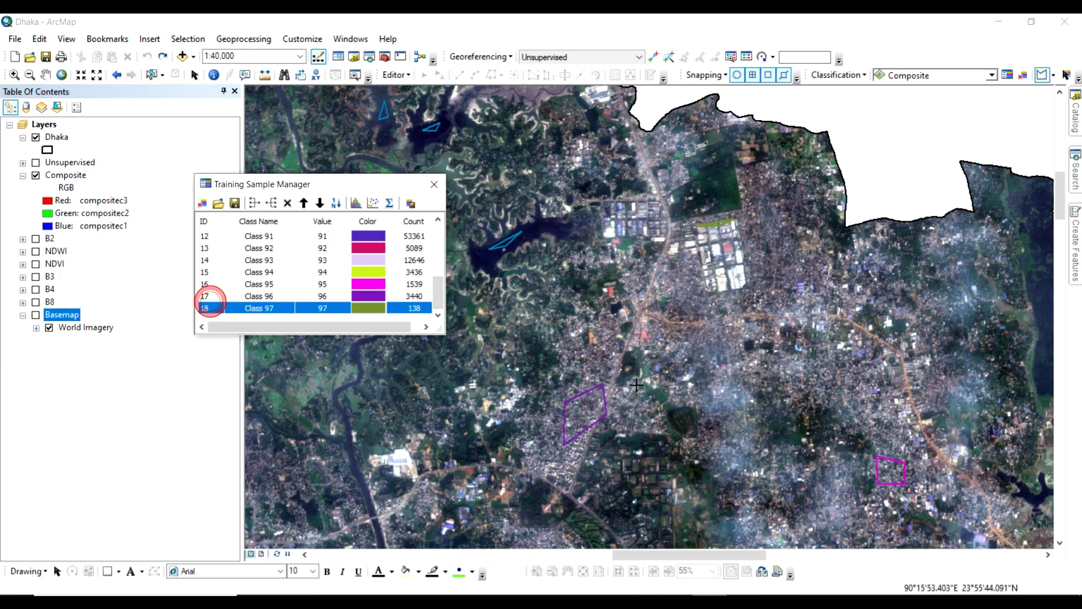
- Draw a four-sided training sample polygon over the vegetated land north of the sampled lake, west of the industrial complex
click(1061, 547)
key(Left)
key(Up)
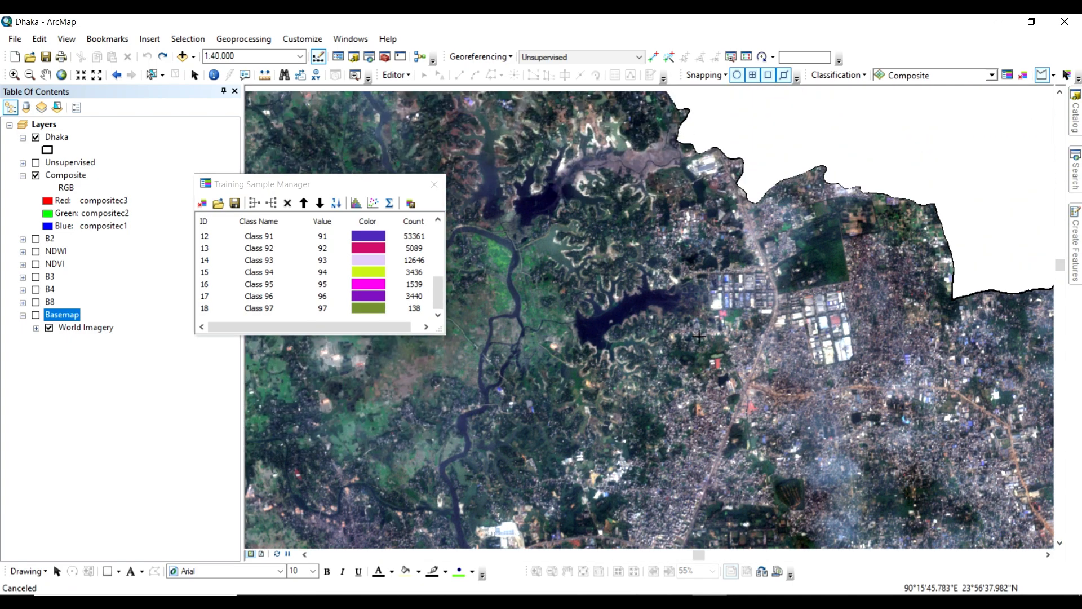
key(Up)
key(Left)
key(Left)
key(Left)
key(Left)
key(Left)
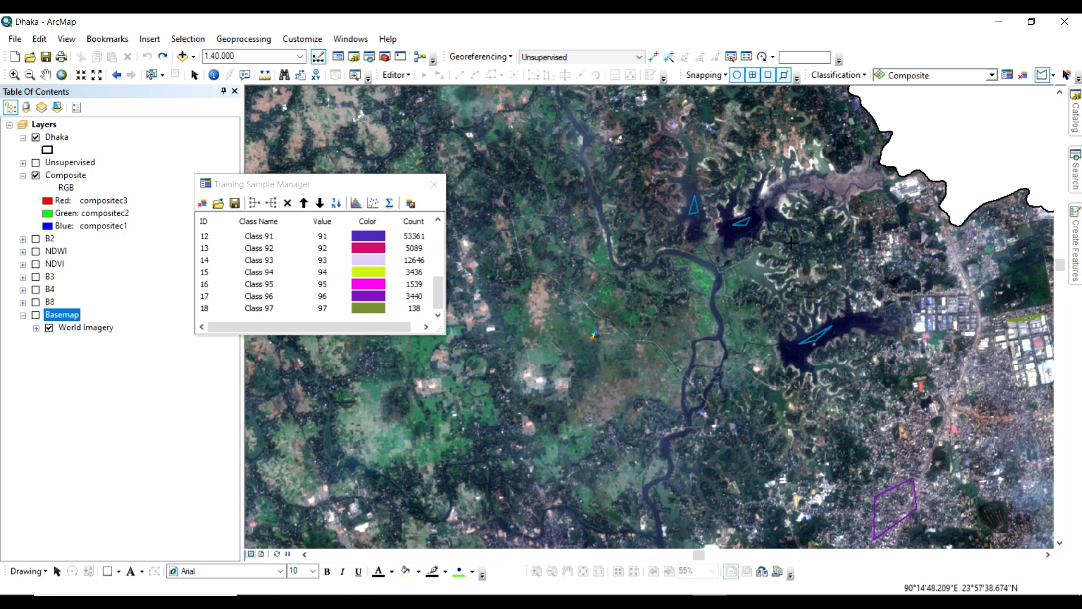
click(850, 234)
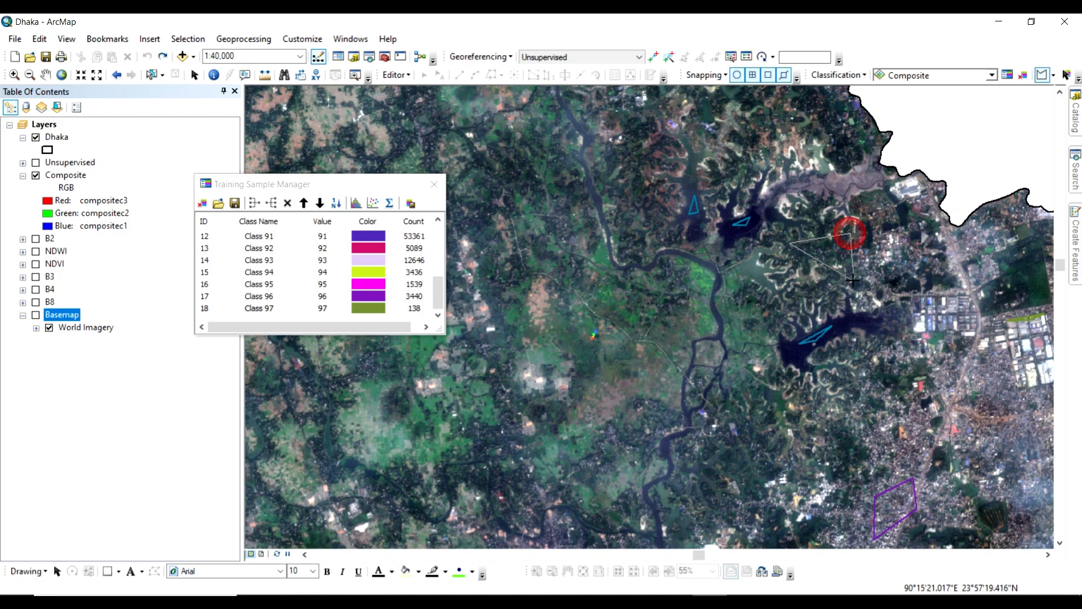
click(850, 275)
double_click(800, 276)
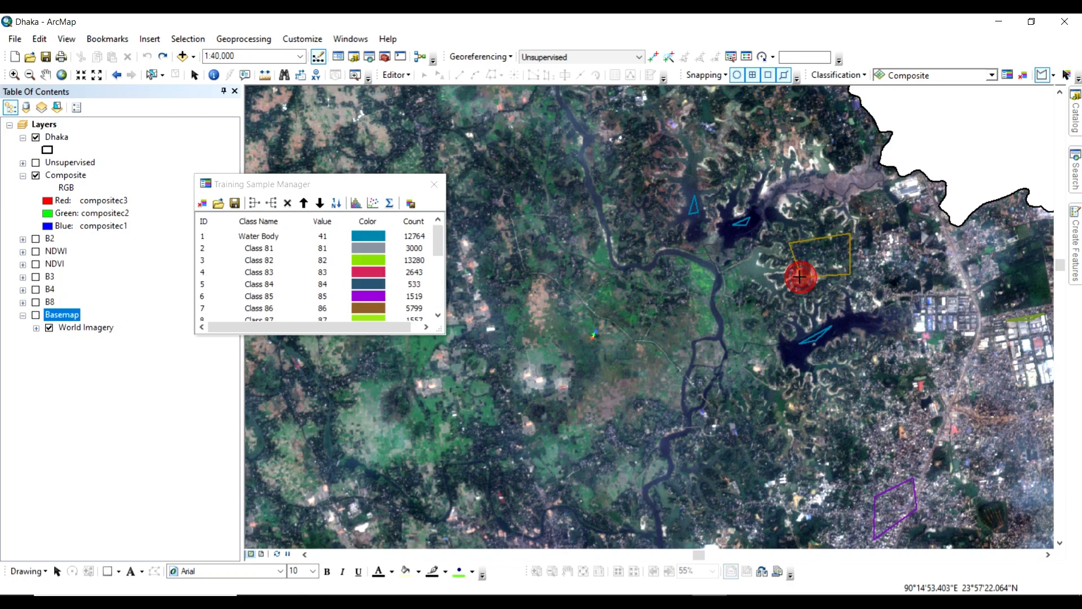
- Delete the Class 98 training sample
drag(437, 239, 440, 299)
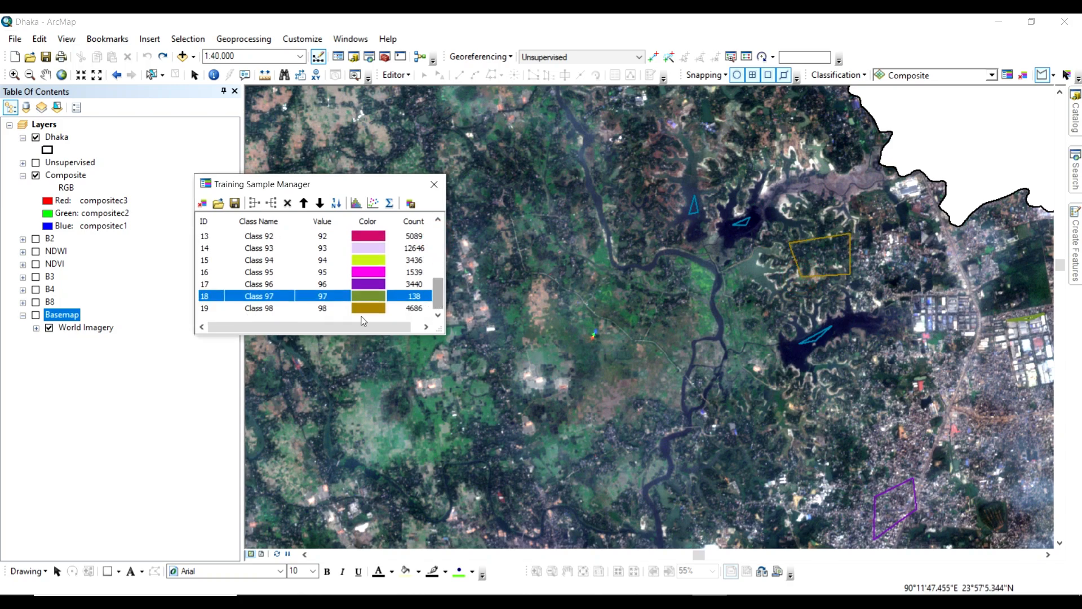
click(219, 310)
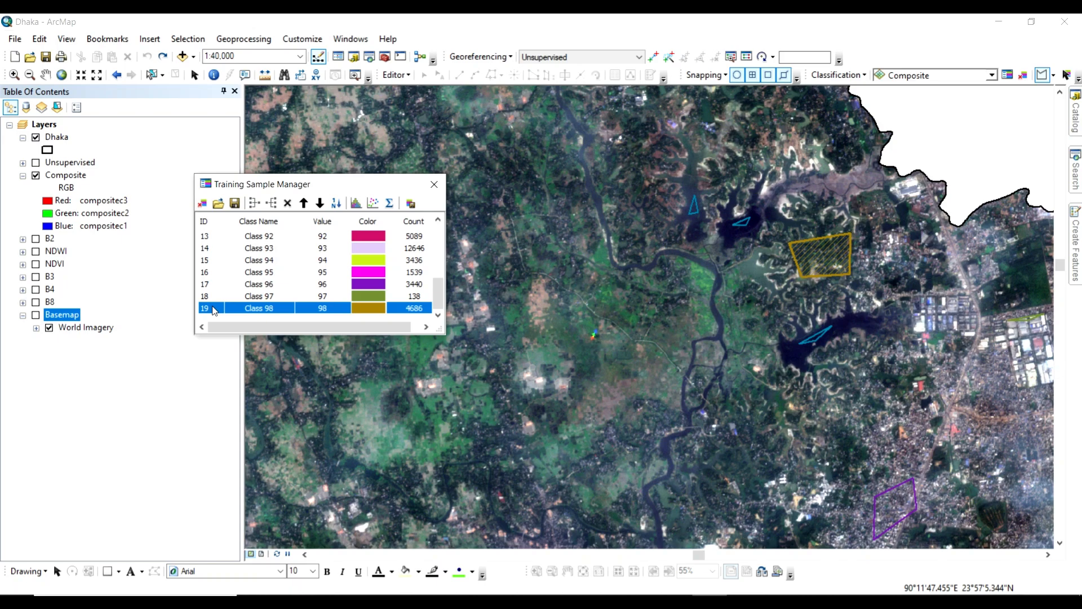
key(Delete)
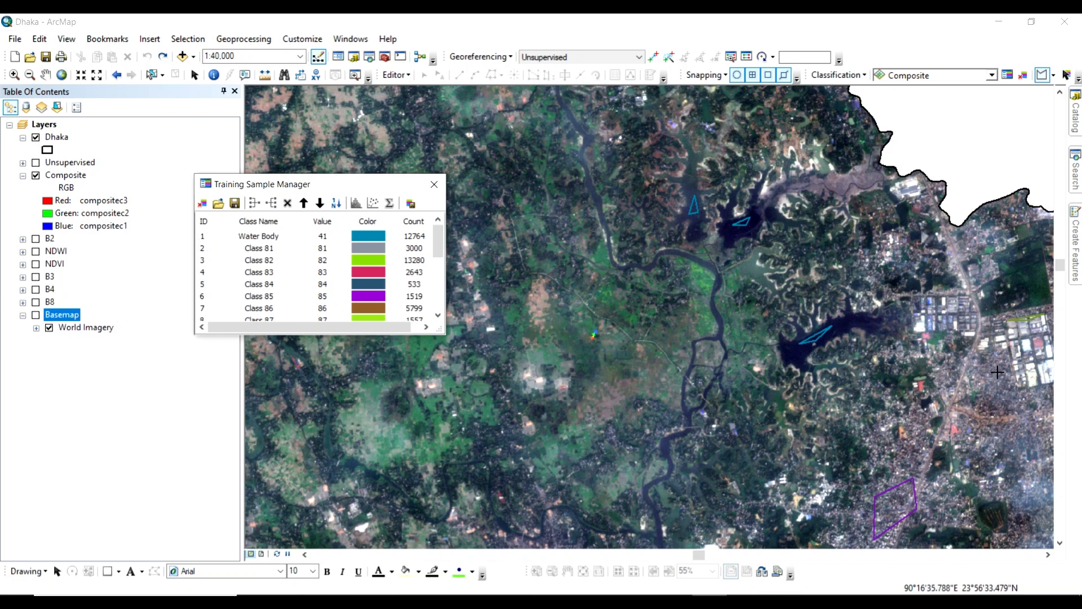
- Outline a triangular built-up training sample over the settlement just east of the river on the western district boundary
click(1048, 555)
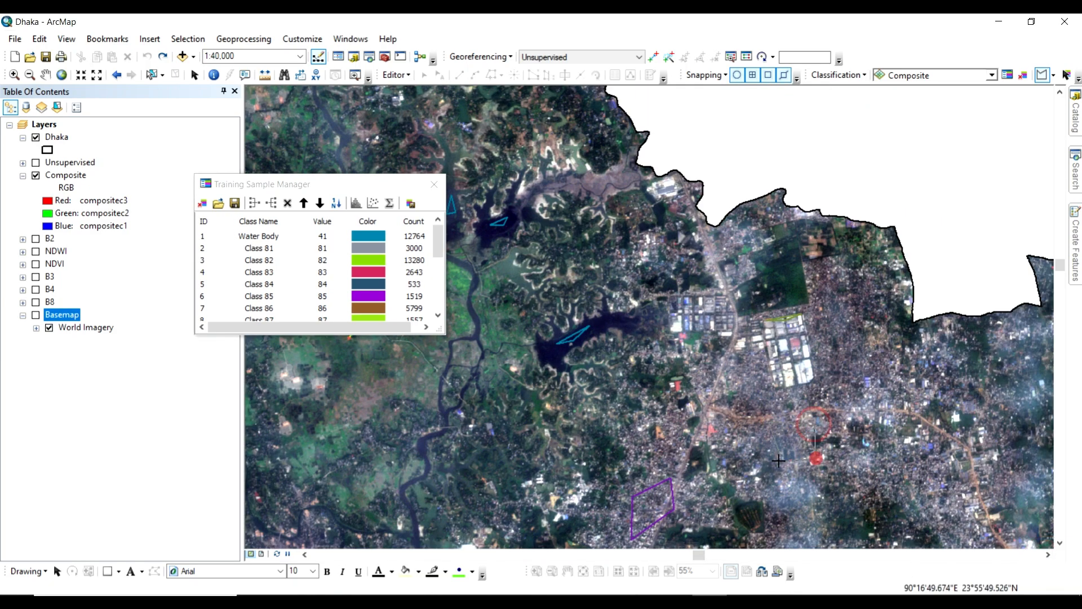
scroll(600, 348, down, 6)
scroll(580, 313, up, 4)
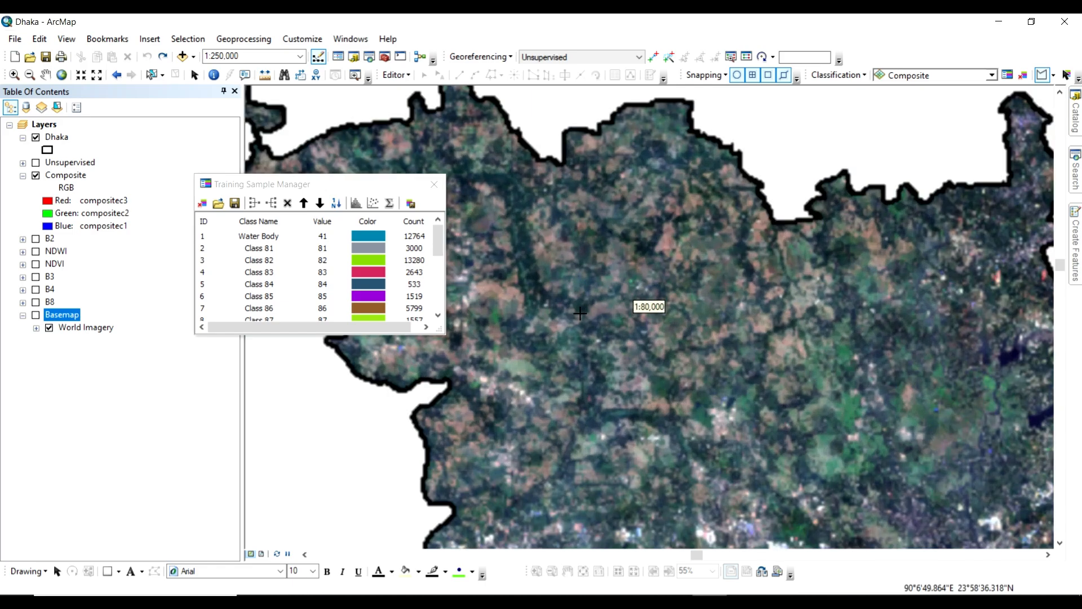
scroll(580, 313, down, 5)
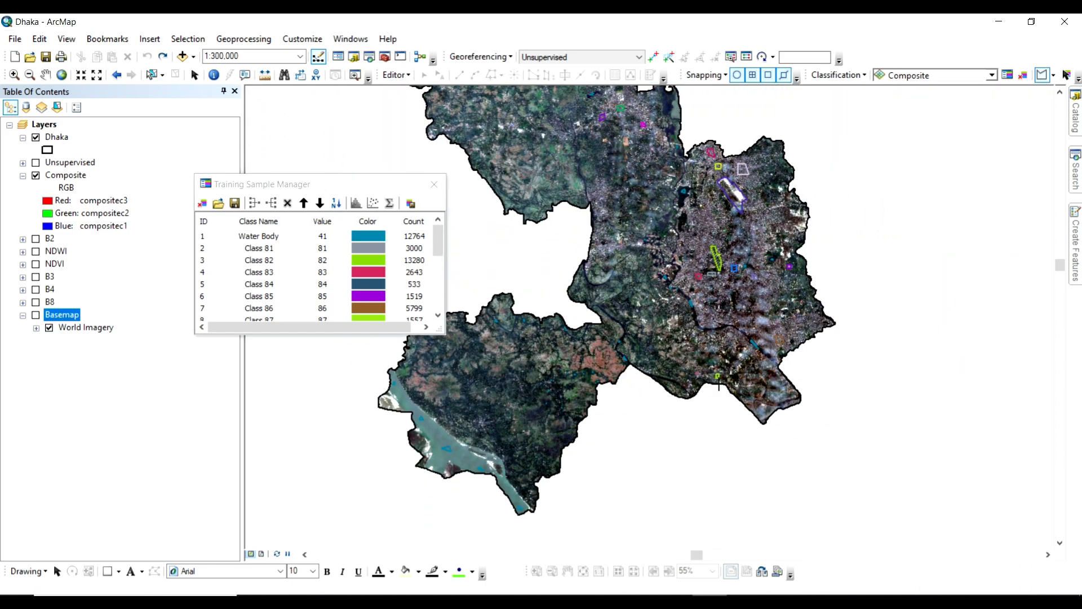
scroll(602, 226, up, 5)
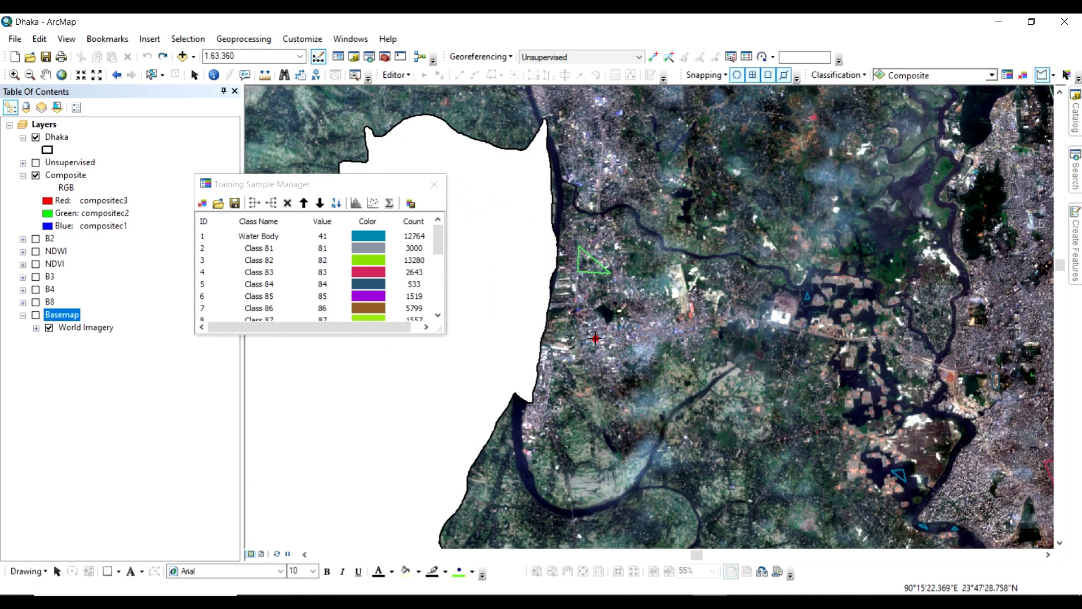
- Outline a thin built-up sample strip south of the triangular sample and another triangle in the dense city east of the river bend
drag(659, 342, 490, 249)
drag(802, 487, 806, 199)
drag(852, 271, 880, 182)
drag(1043, 148, 754, 115)
drag(806, 515, 806, 395)
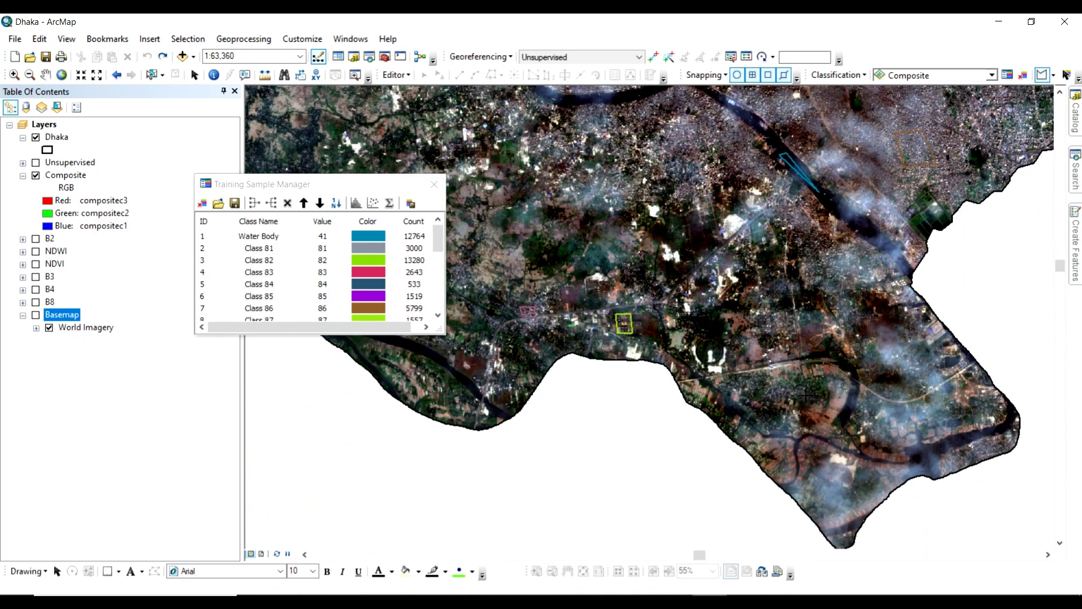
- Draw a triangular training sample over the dense settlement east of the river, north of the previous western boundary samples
key(Left)
key(Up)
key(Left)
key(Up)
key(Left)
key(Up)
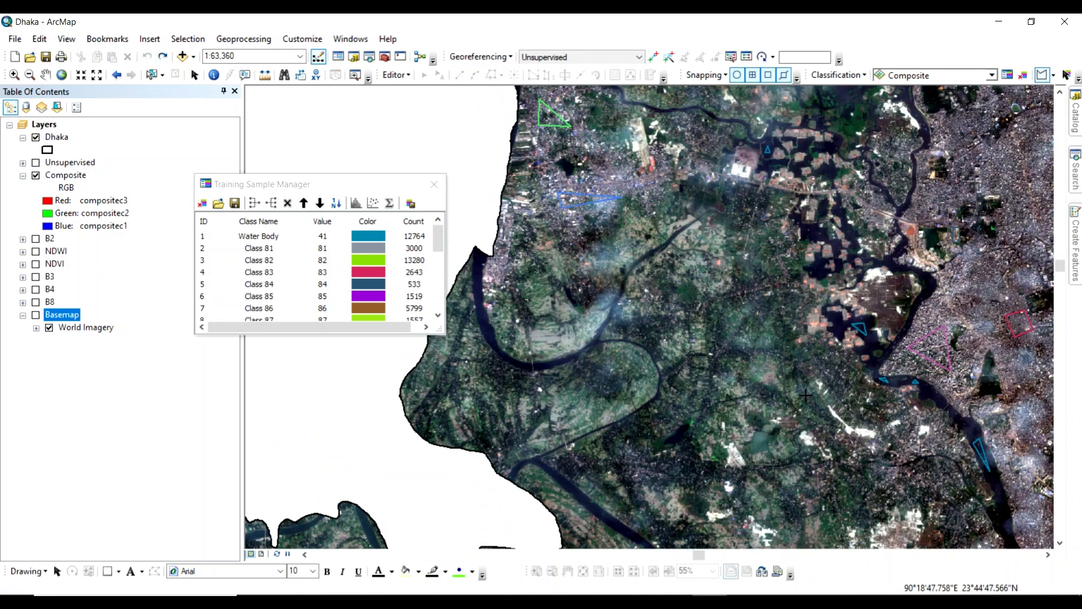
key(Up)
key(Up)
key(Up)
key(Up)
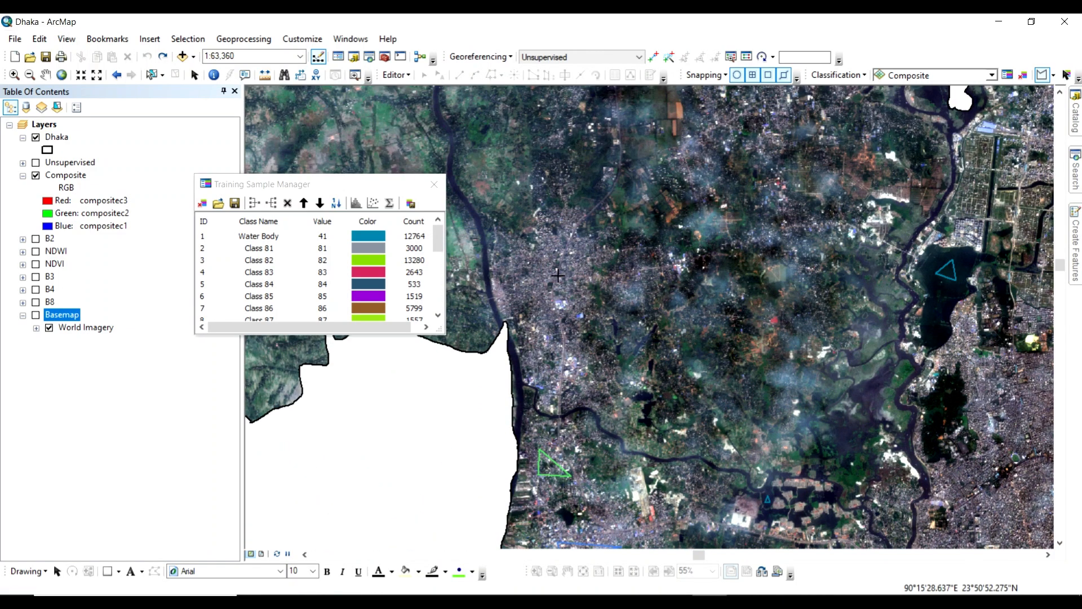
click(559, 247)
click(523, 268)
double_click(568, 288)
- Outline a built-up training sample over the bright settlement in the narrow northern tip of the district
key(Up)
key(Up)
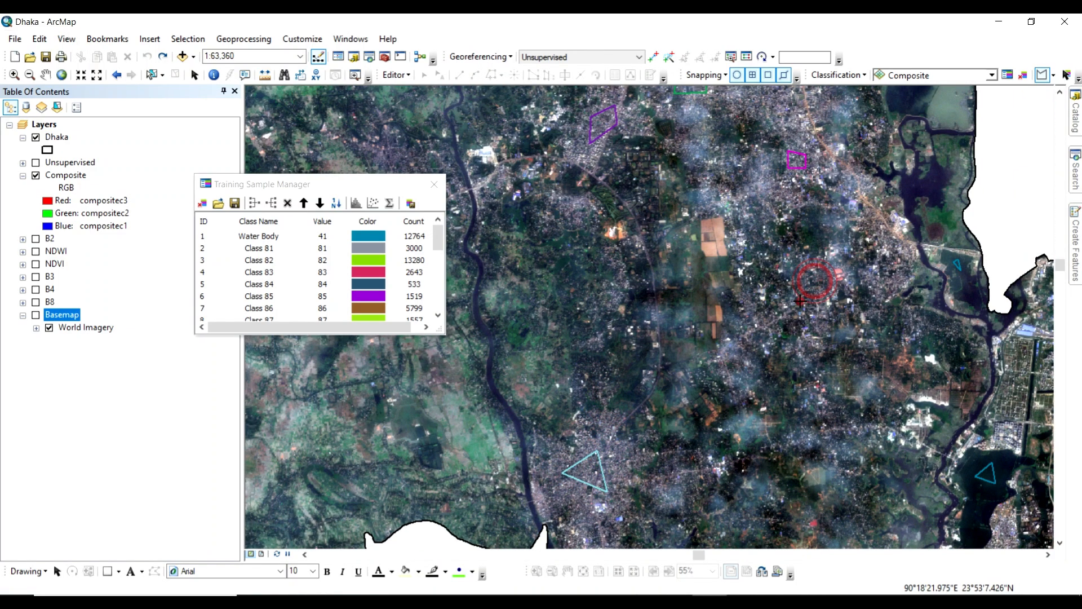
key(Up)
key(Left)
key(Up)
key(Left)
key(Left)
key(Left)
key(Left)
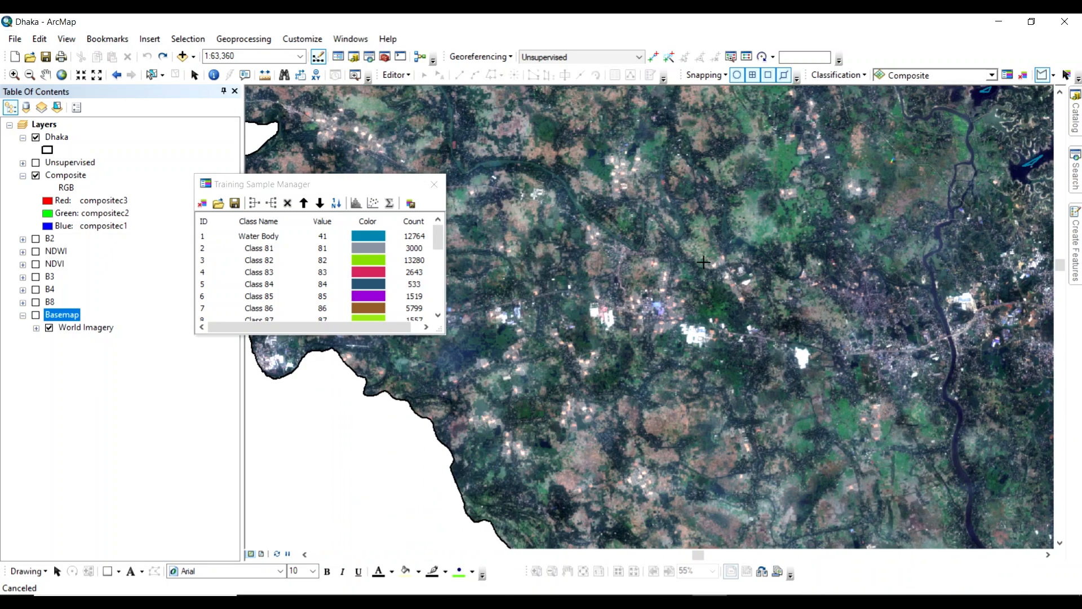
key(Up)
key(Up)
key(Up)
key(Right)
scroll(963, 144, up, 2)
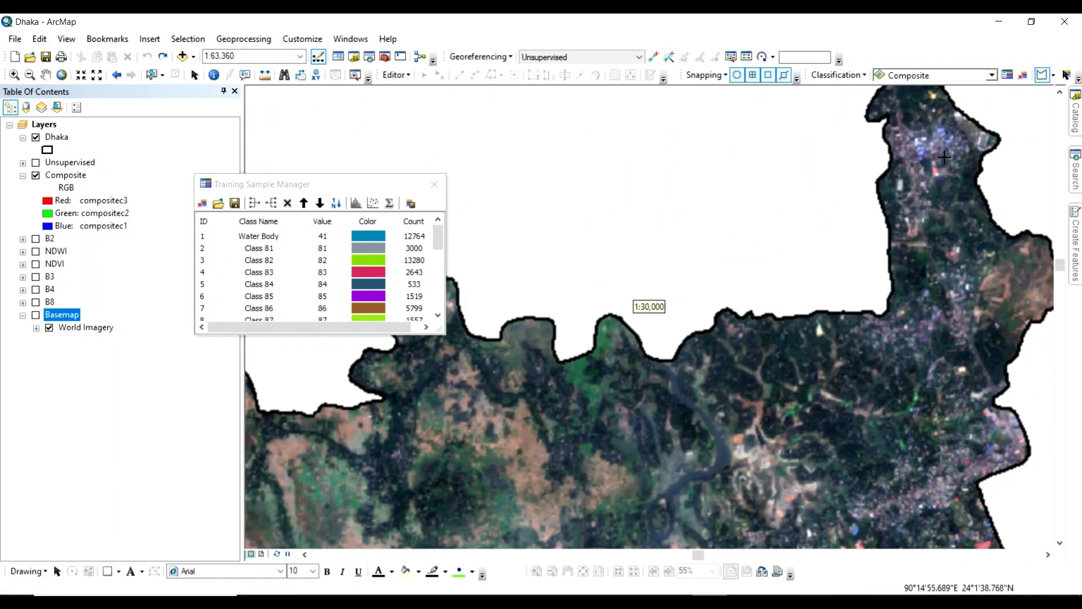
key(Down)
key(Left)
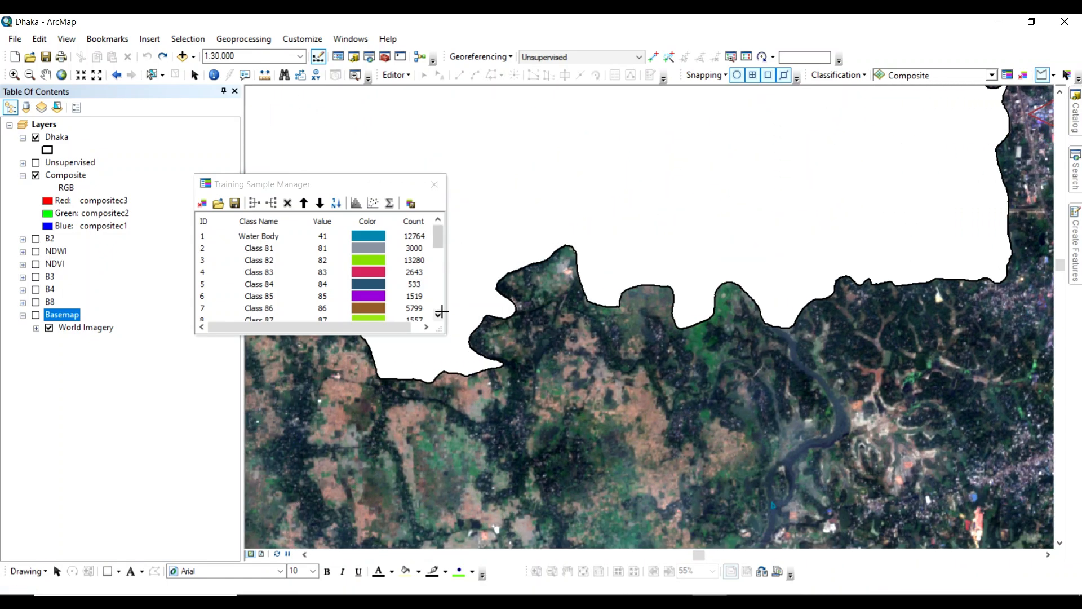
- Merge the training samples Class 81 through Class 104 into one class and rename it Built Up Area
click(207, 253)
drag(438, 236, 438, 299)
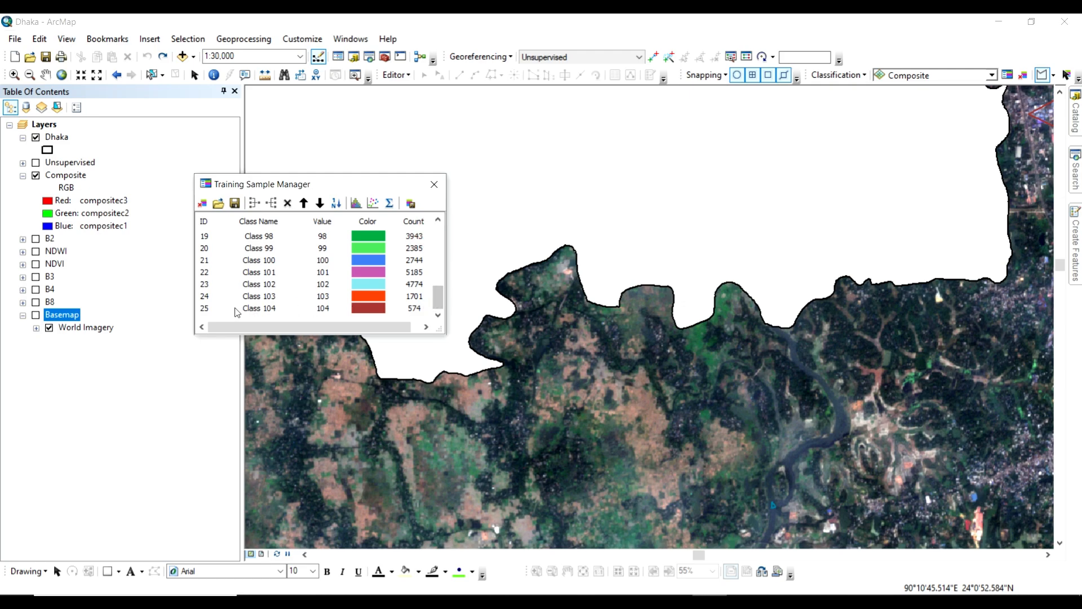
shift+click(213, 309)
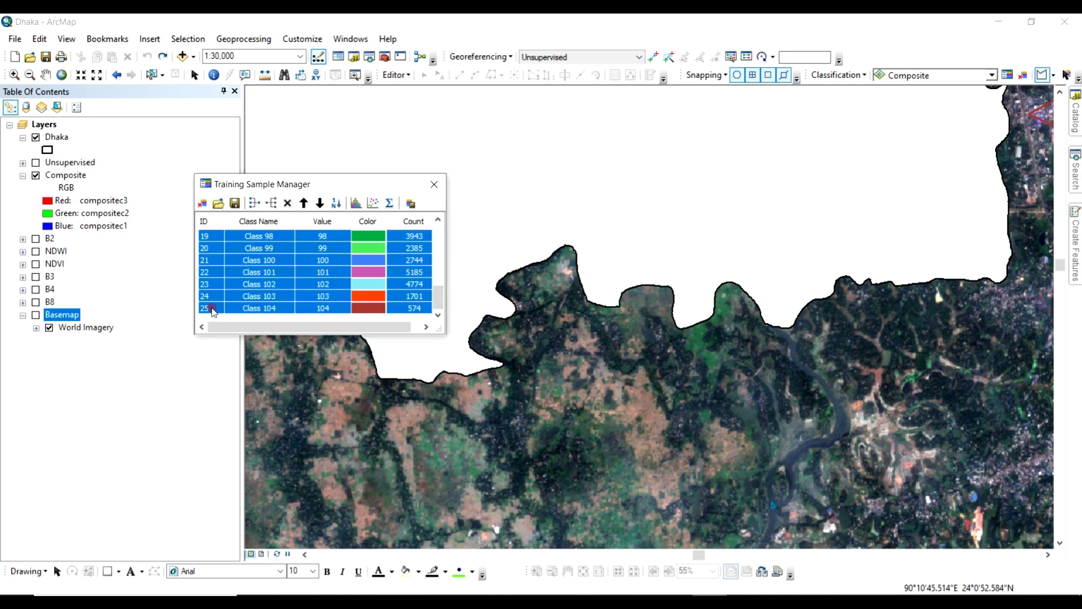
click(251, 204)
double_click(262, 250)
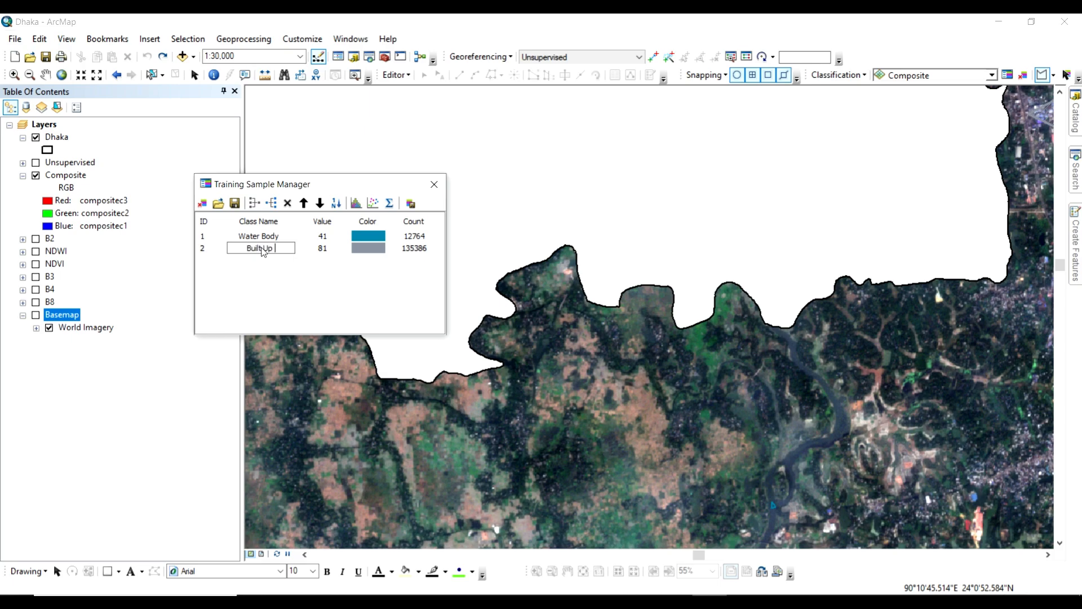
click(219, 262)
- Outline vegetation training samples in the southern part of the district and delete the self-crossing Class 111 sample
scroll(601, 355, down, 2)
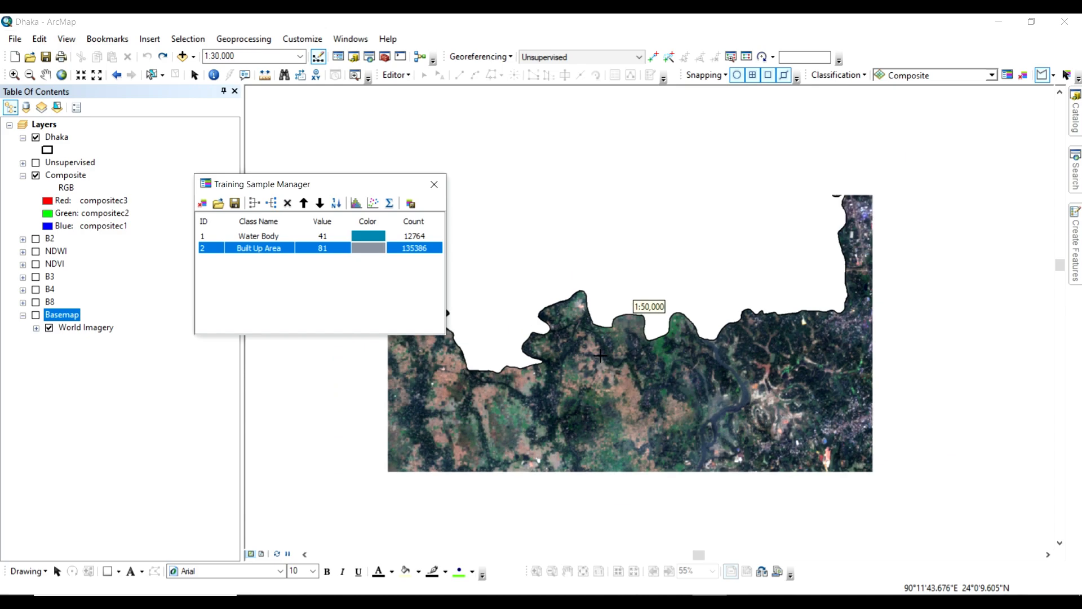
scroll(601, 355, down, 2)
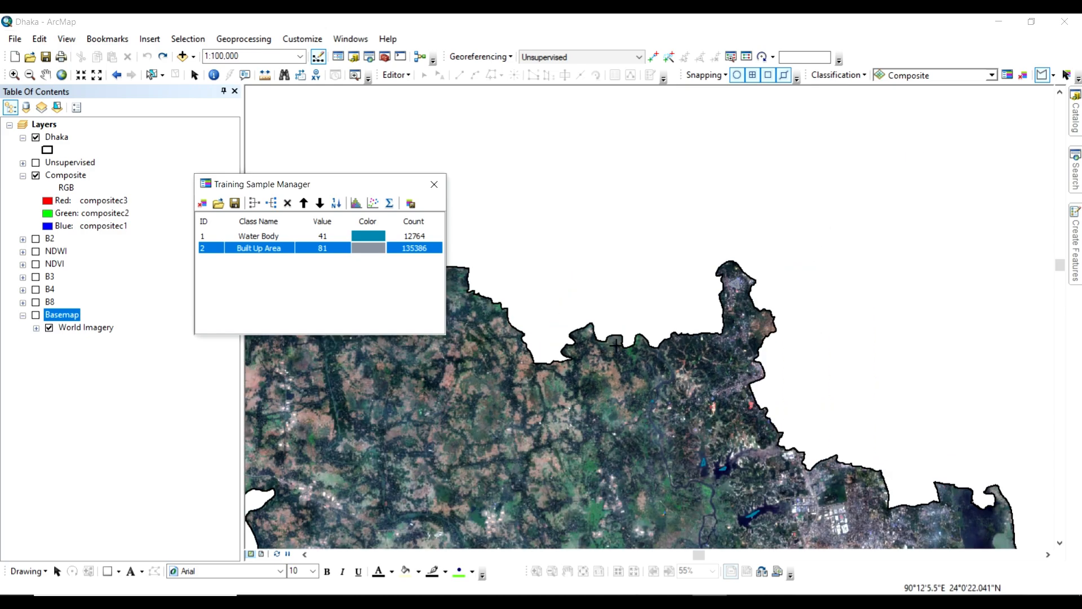
click(1060, 543)
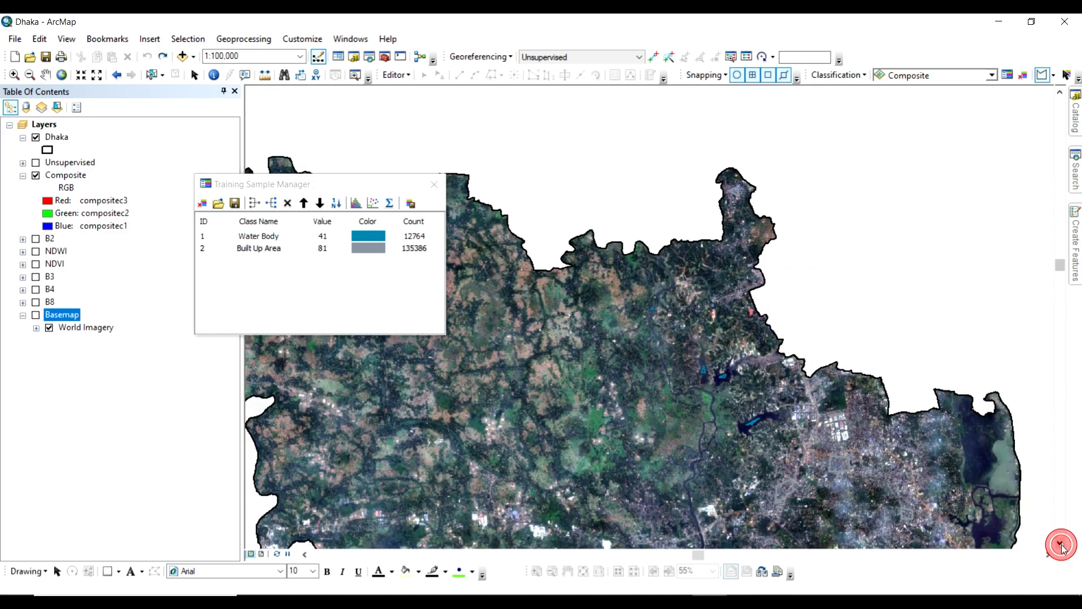
scroll(722, 292, down, 4)
scroll(722, 292, up, 3)
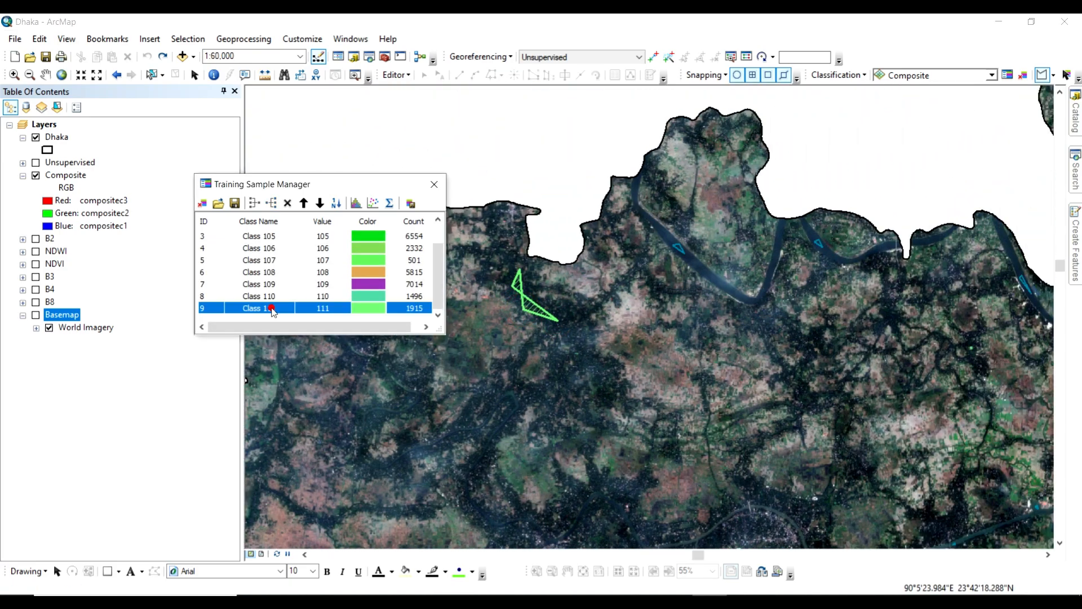
key(Delete)
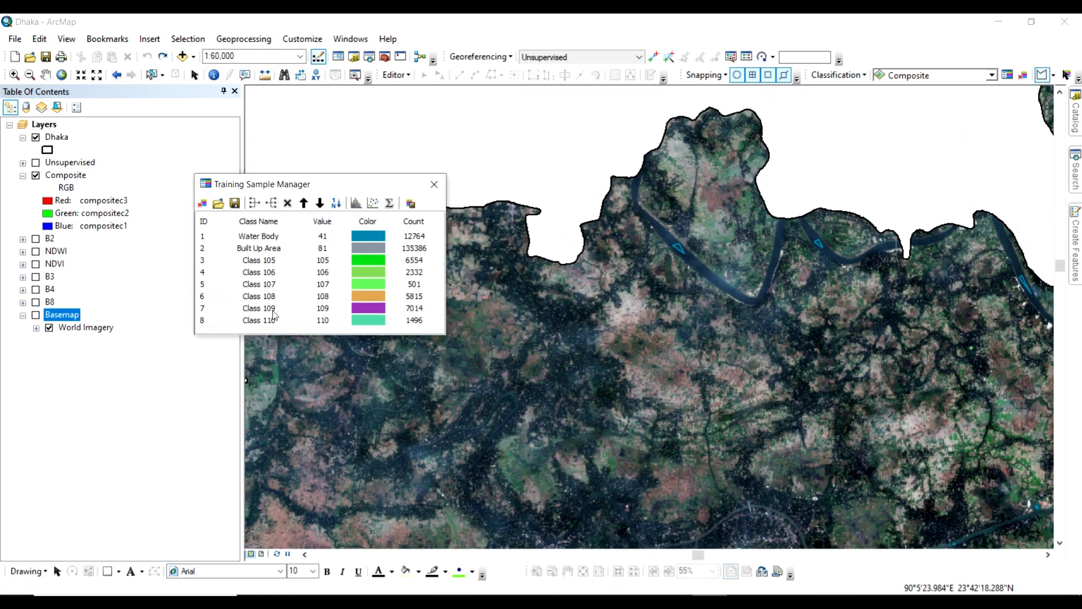
- Outline small vegetation training samples across the green countryside in the northwest of the district
scroll(623, 358, down, 2)
scroll(623, 358, up, 2)
drag(606, 367, 625, 507)
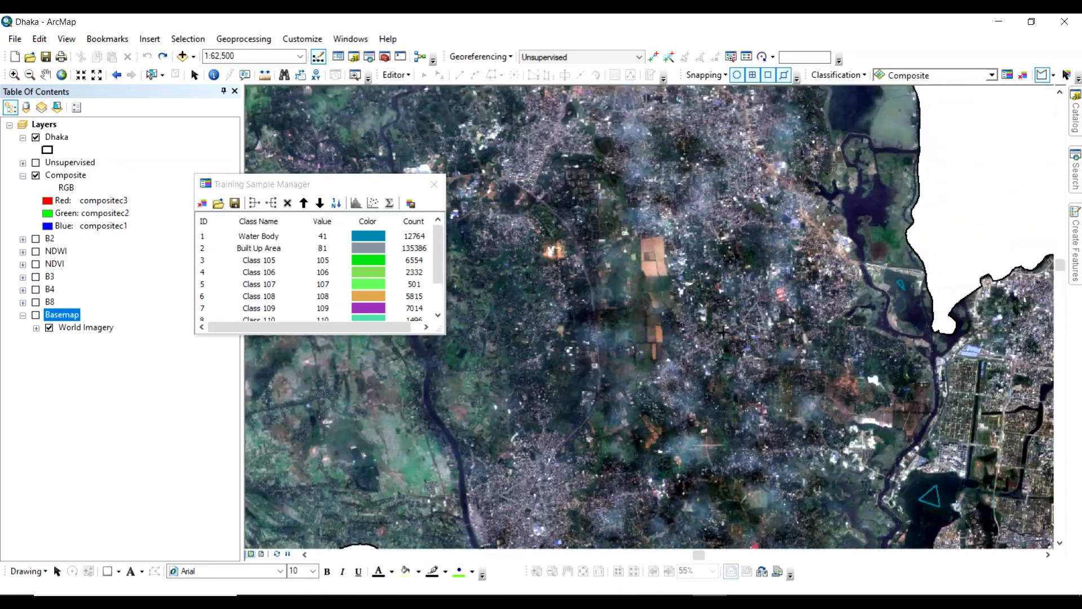
drag(507, 395, 710, 310)
drag(484, 316, 806, 411)
scroll(570, 408, up, 2)
drag(581, 237, 682, 434)
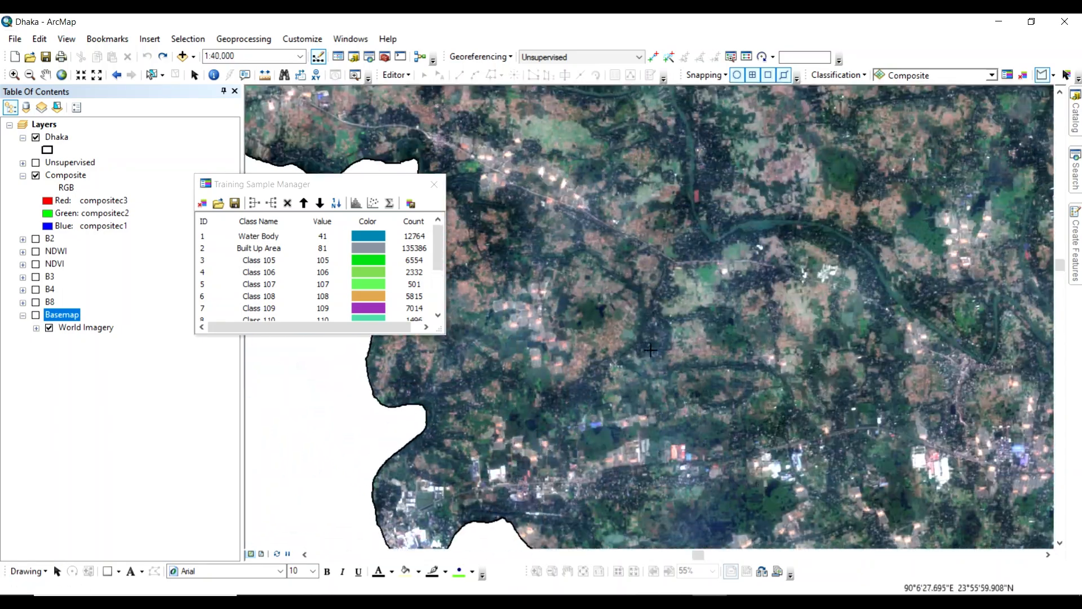
drag(609, 226, 631, 394)
drag(507, 226, 687, 361)
drag(647, 198, 695, 295)
- Outline vegetation training samples on the wooded land on both sides of the sampled northern lakes
scroll(695, 295, down, 1)
scroll(685, 296, down, 3)
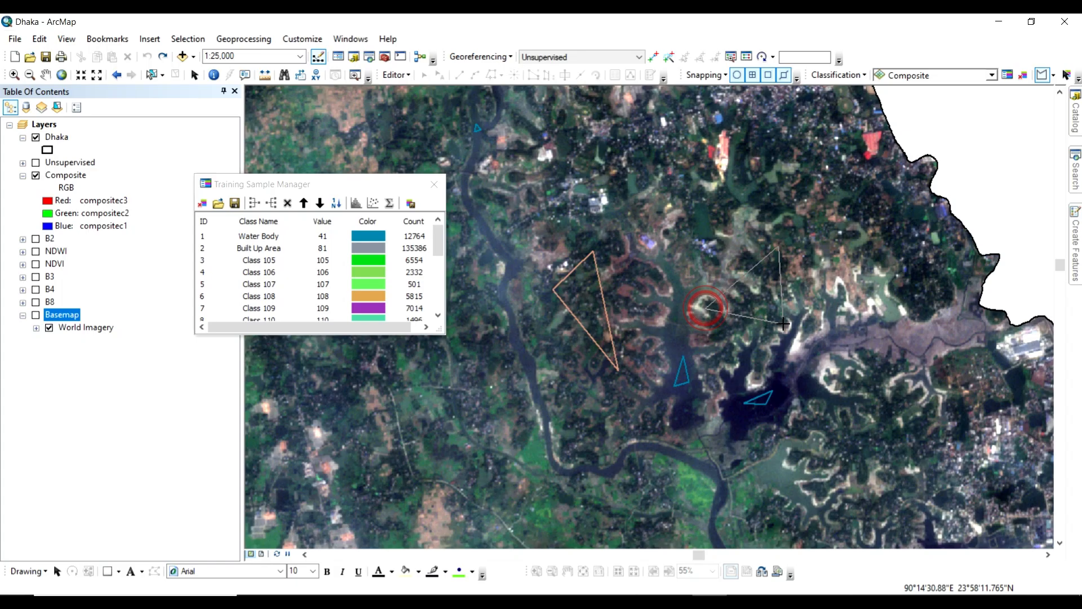
double_click(783, 324)
scroll(647, 306, down, 2)
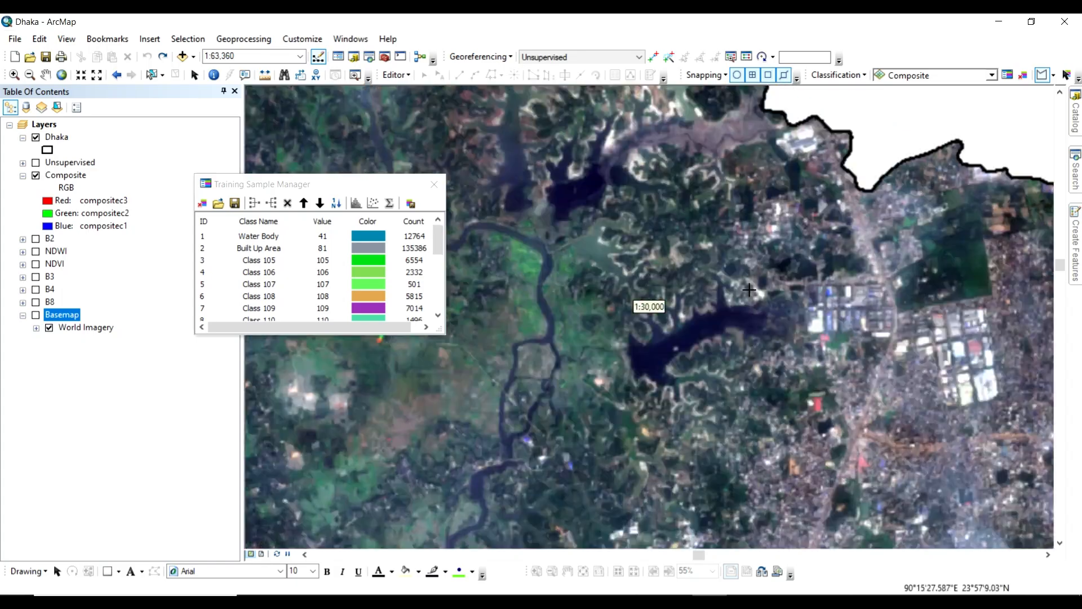
- Outline further vegetation training samples from the northern lakes southward, including the dense green patch beside the river west of the airport
scroll(648, 307, up, 2)
click(695, 169)
scroll(603, 355, down, 2)
drag(603, 355, 743, 339)
scroll(743, 339, up, 4)
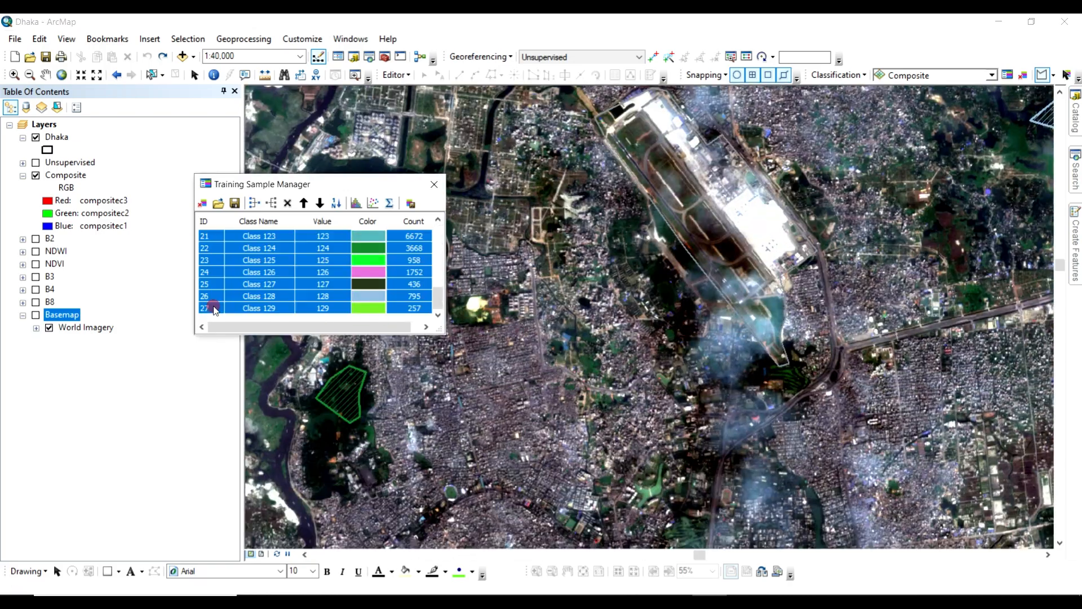
- Merge the training samples Class 105 through Class 129 into one class named Vegetation
click(254, 203)
key(Return)
- Draw a four-sided barren land training sample over the bare plots near the eastern district boundary, southeast of the airport
scroll(507, 342, down, 3)
scroll(643, 344, up, 4)
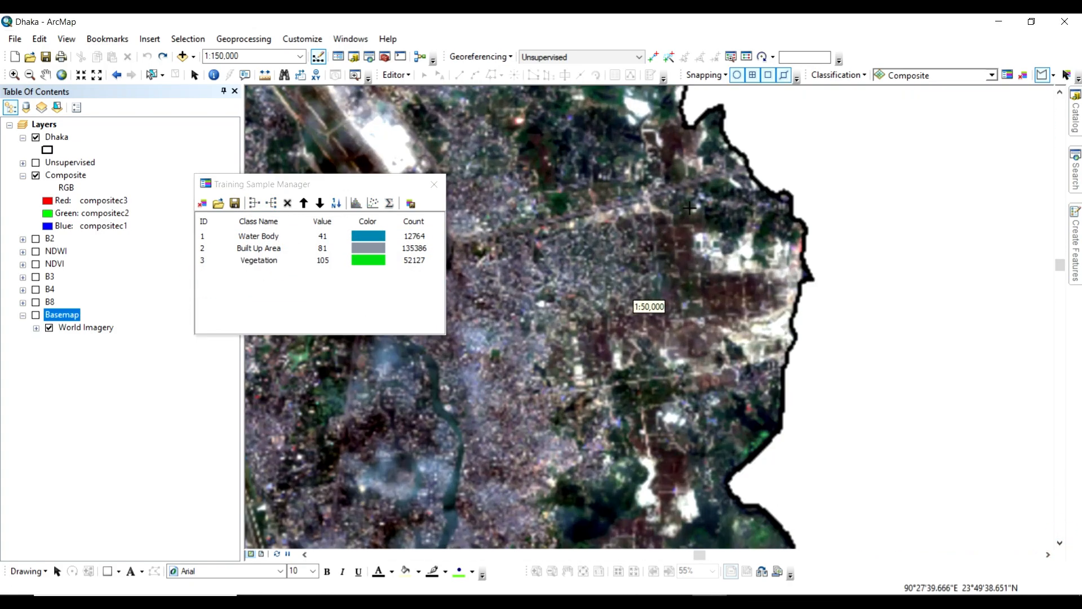
click(631, 233)
click(634, 275)
click(668, 271)
double_click(662, 230)
- Outline more barren land training samples over the brown plots and white sand fills along the eastern side of the district
double_click(846, 300)
double_click(717, 384)
double_click(727, 443)
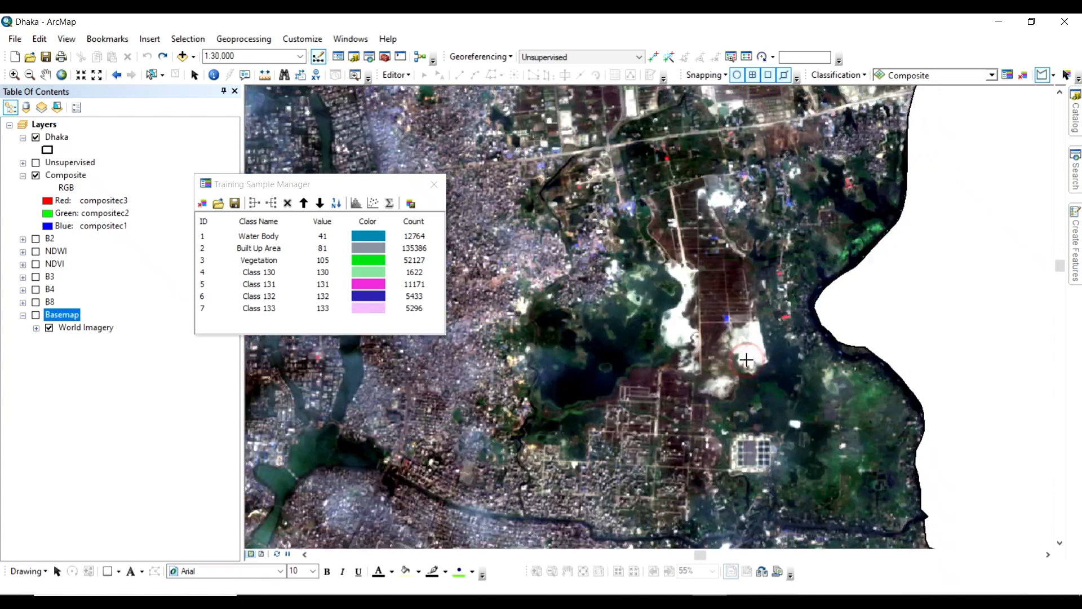
click(729, 326)
double_click(730, 326)
- Draw a four-sided barren land training sample in the southeastern part of the district
scroll(571, 290, down, 2)
scroll(788, 328, up, 3)
scroll(761, 339, down, 3)
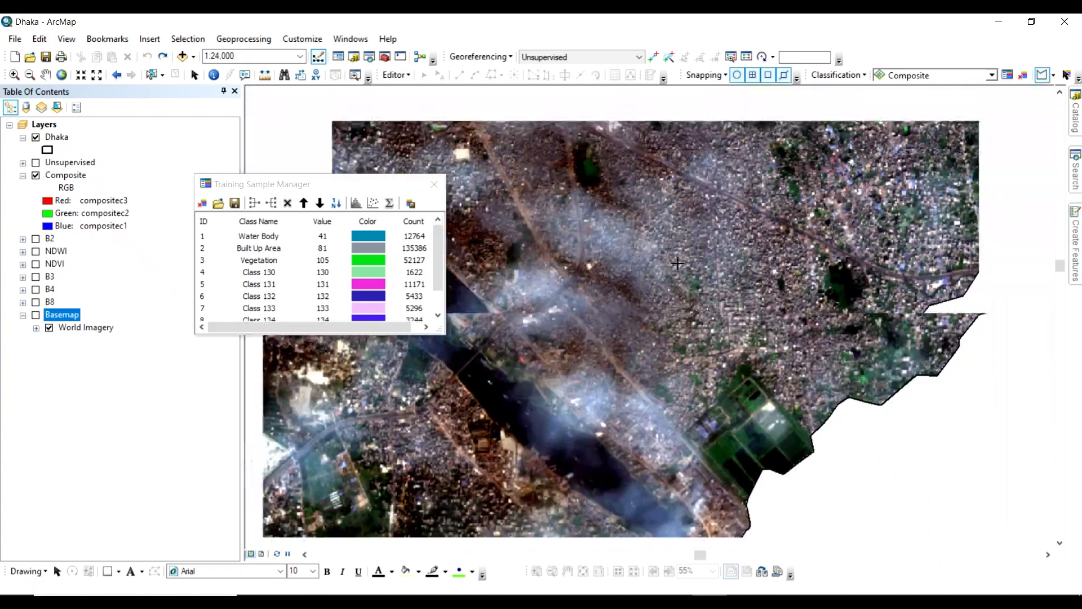
scroll(645, 298, up, 3)
click(519, 377)
click(554, 370)
click(563, 417)
double_click(523, 433)
- Draw a small four-sided and a triangular barren land training sample near the district's southern boundary
scroll(685, 299, down, 4)
scroll(564, 197, up, 3)
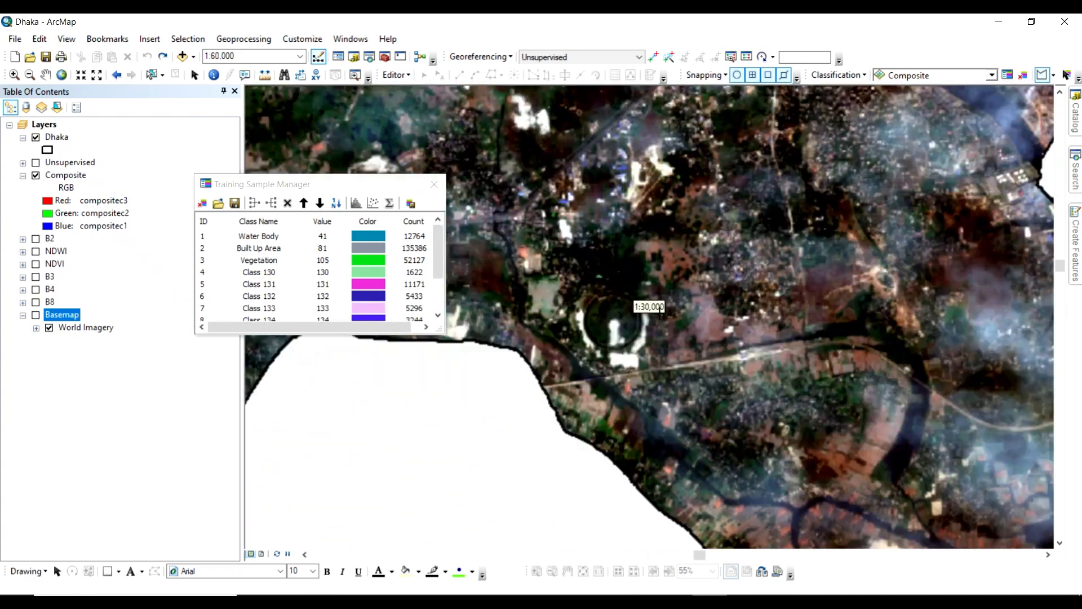
click(867, 332)
click(883, 332)
click(882, 348)
double_click(867, 347)
drag(677, 254, 712, 401)
click(645, 237)
click(654, 306)
double_click(713, 291)
- Outline barren land training samples over the brown fields in the south and the reddish land west of the river
scroll(723, 283, down, 4)
scroll(479, 260, up, 4)
click(623, 218)
click(637, 251)
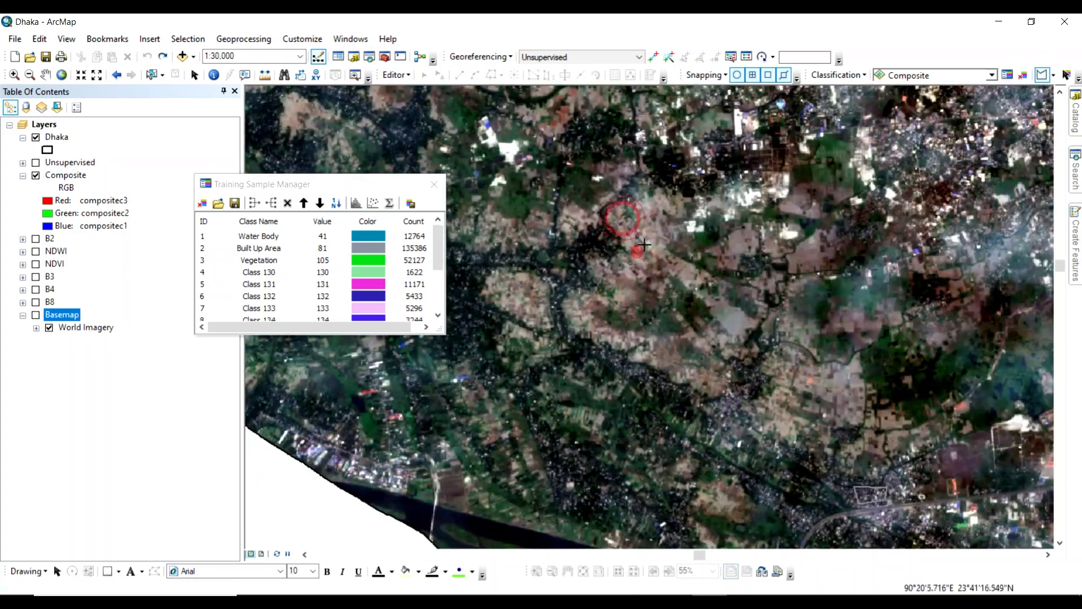
scroll(677, 282, down, 4)
scroll(631, 316, up, 3)
click(633, 316)
scroll(637, 316, down, 3)
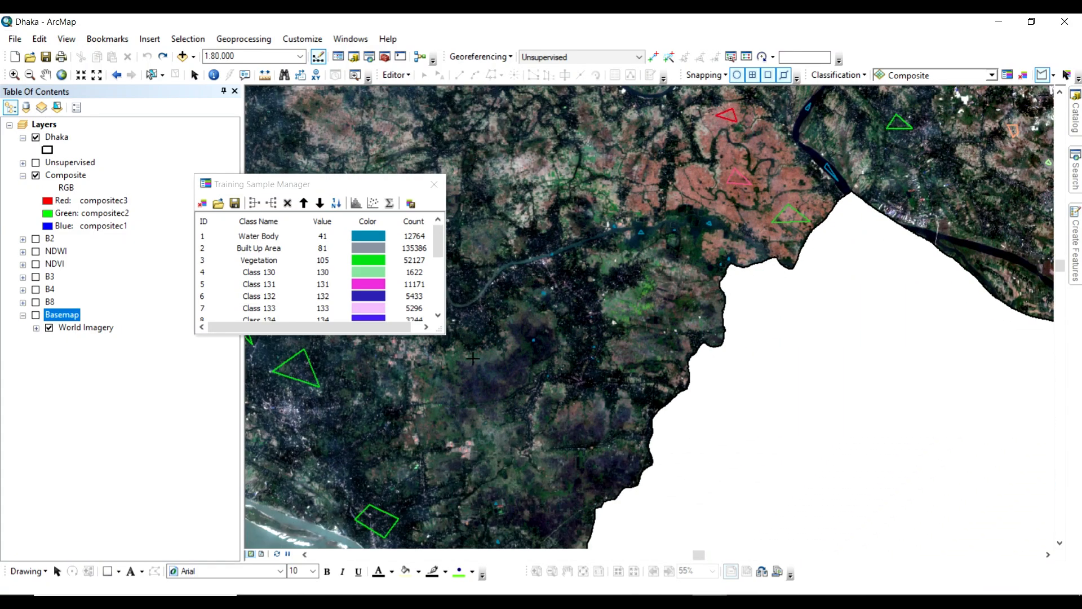
- Draw a triangular barren land training sample among the fields of the southwestern part, below the reddish land
scroll(507, 372, up, 2)
click(503, 373)
click(535, 361)
double_click(549, 386)
- Outline a barren land training sample on the brown fields near the wide river in the far southwest
scroll(669, 432, down, 4)
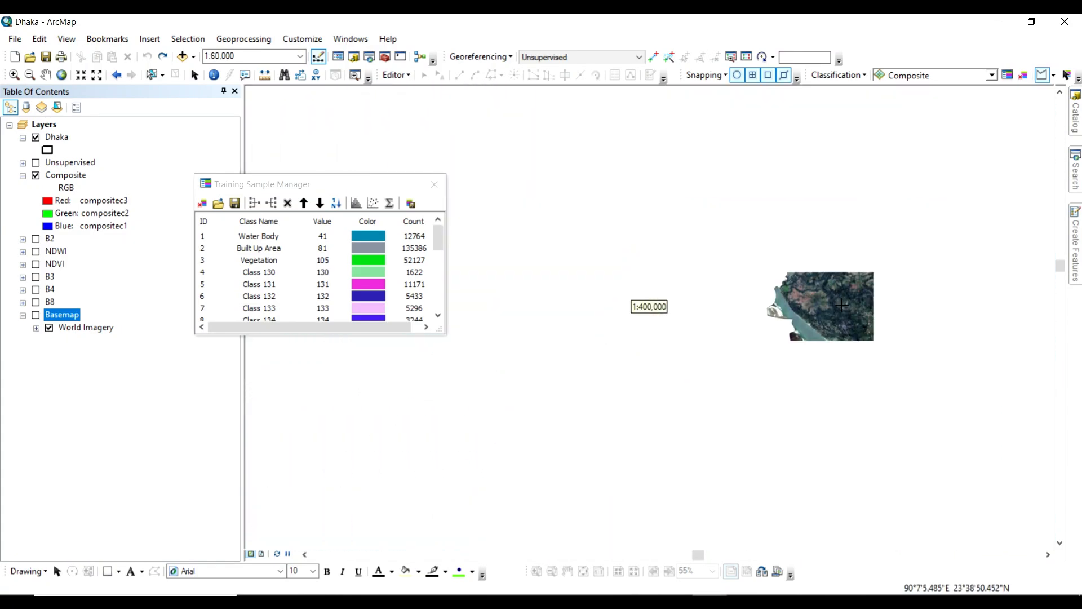
scroll(696, 333, up, 3)
click(679, 398)
double_click(730, 404)
- Draw triangular barren land training samples over the brown fields in the northwestern part of the district
click(625, 320)
click(910, 421)
drag(711, 271, 727, 523)
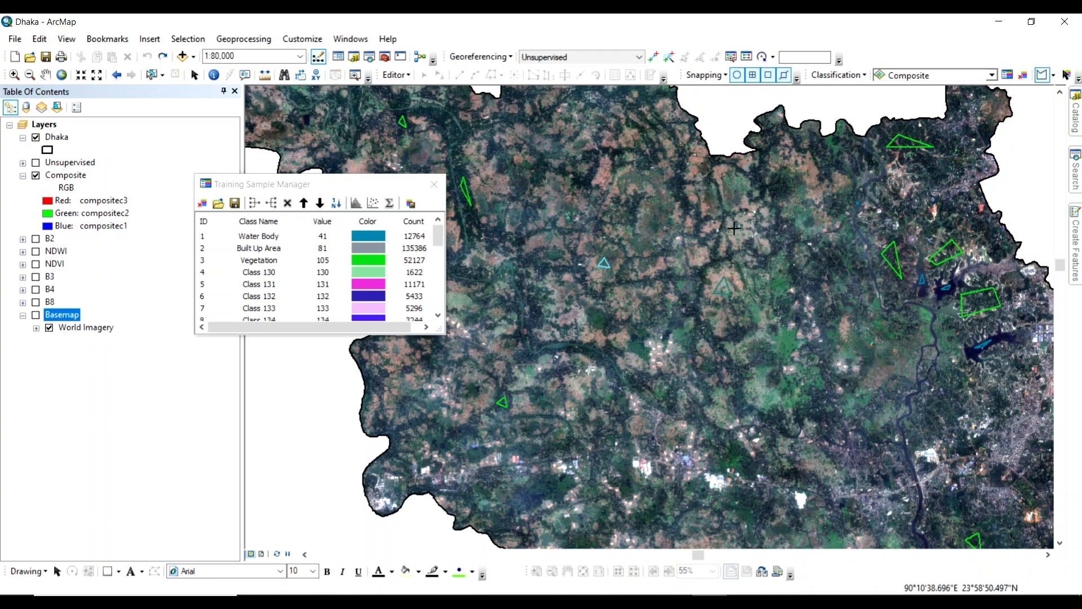
drag(564, 254, 778, 428)
click(541, 260)
click(532, 277)
double_click(552, 276)
- Finish one more barren land training sample in the northwest and show the whole district
drag(761, 338, 536, 269)
drag(620, 271, 668, 305)
double_click(573, 128)
scroll(648, 138, down, 4)
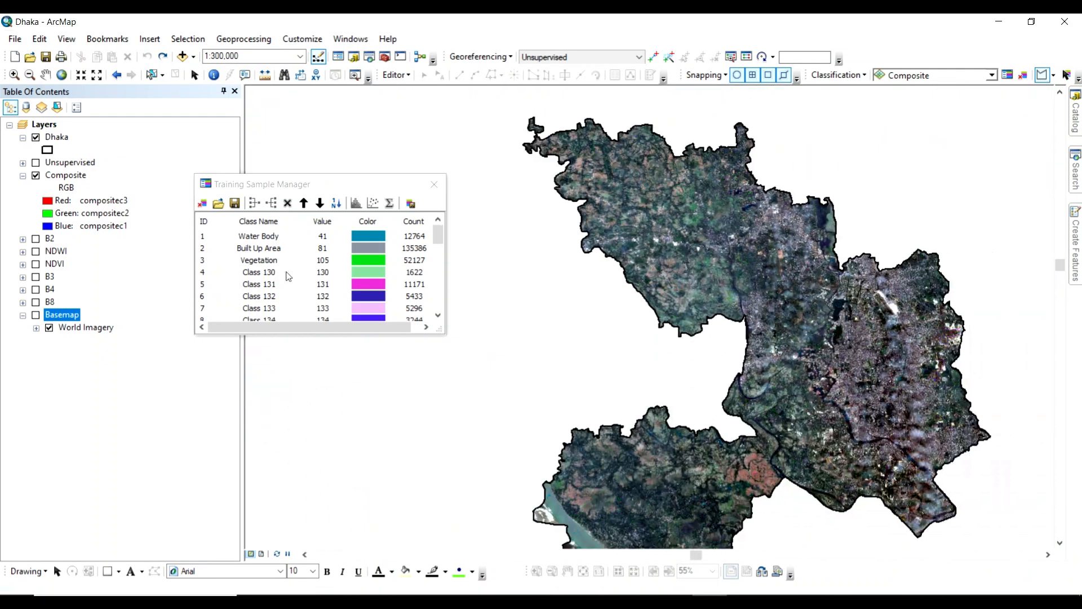
- Merge all training samples from Class 130 to the last entry into one class
click(288, 274)
scroll(282, 281, down, 8)
click(205, 309)
scroll(215, 293, up, 8)
shift+click(204, 272)
click(254, 203)
- Rename the merged Class 130 as Barren Land
click(253, 272)
text(Barren Land)
click(267, 292)
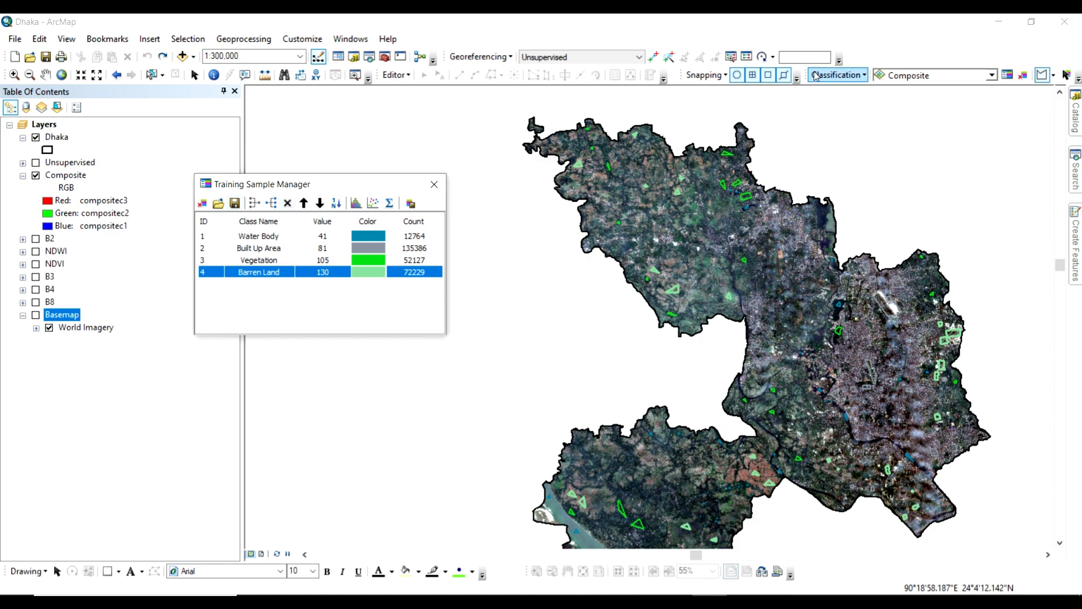
- Save the Built Up Area training class as a feature class named Built Up Area in the ArcGIS Data folder
click(257, 251)
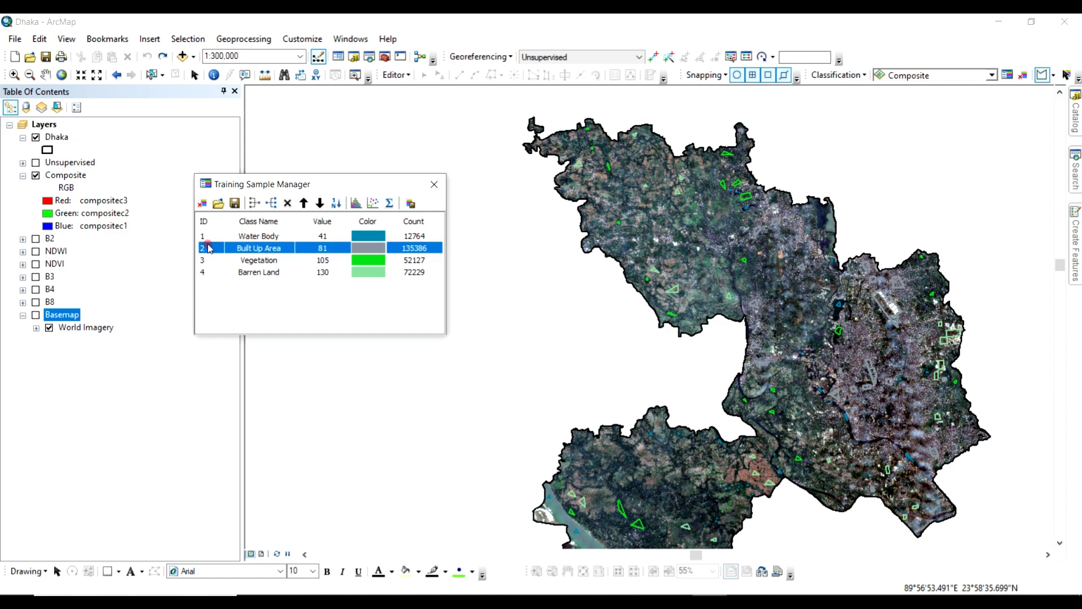
click(235, 204)
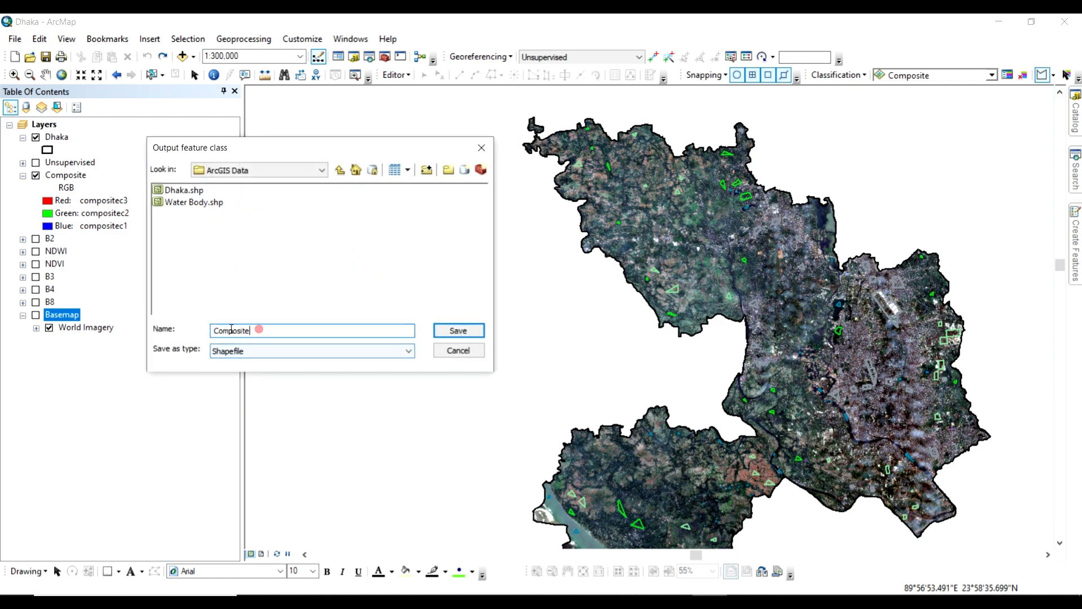
double_click(259, 330)
drag(265, 153, 486, 181)
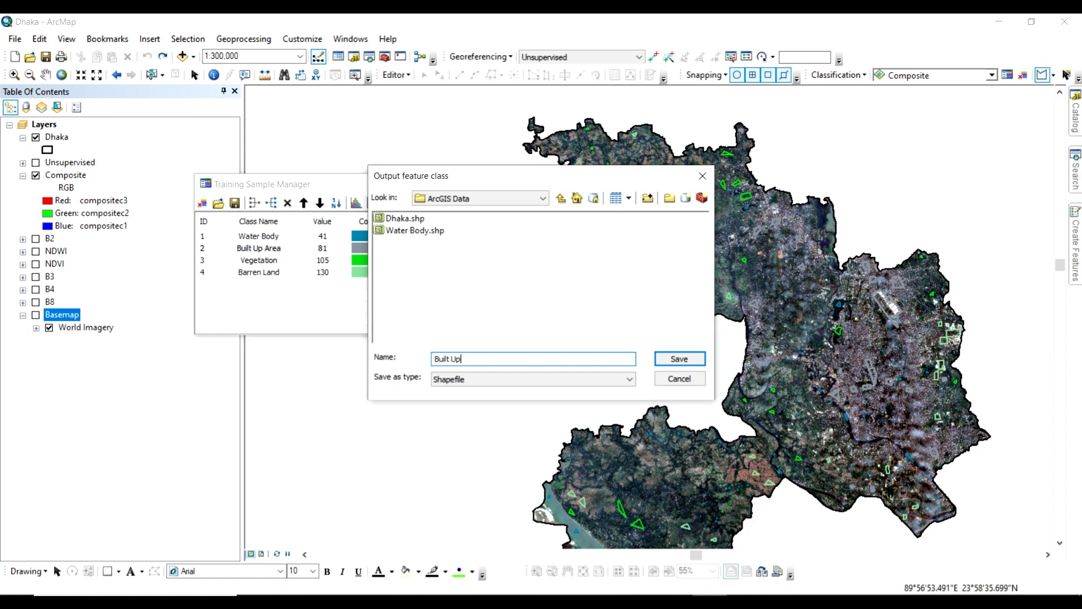
click(468, 379)
click(468, 397)
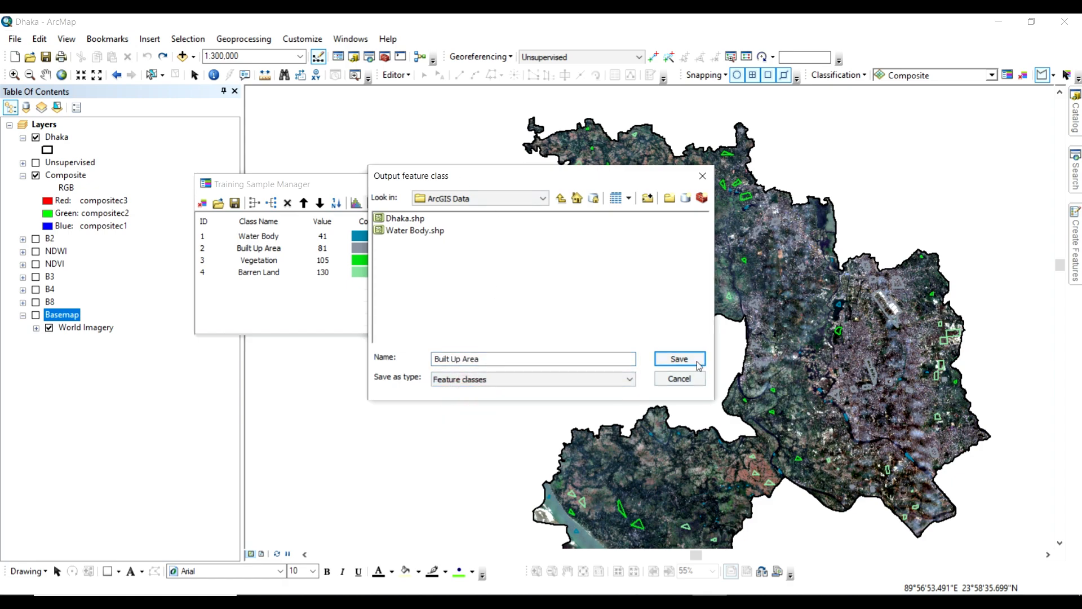
click(680, 359)
- Save the Vegetation training class as a feature class named Vegetation in the ArcGIS Data folder
click(207, 260)
click(235, 203)
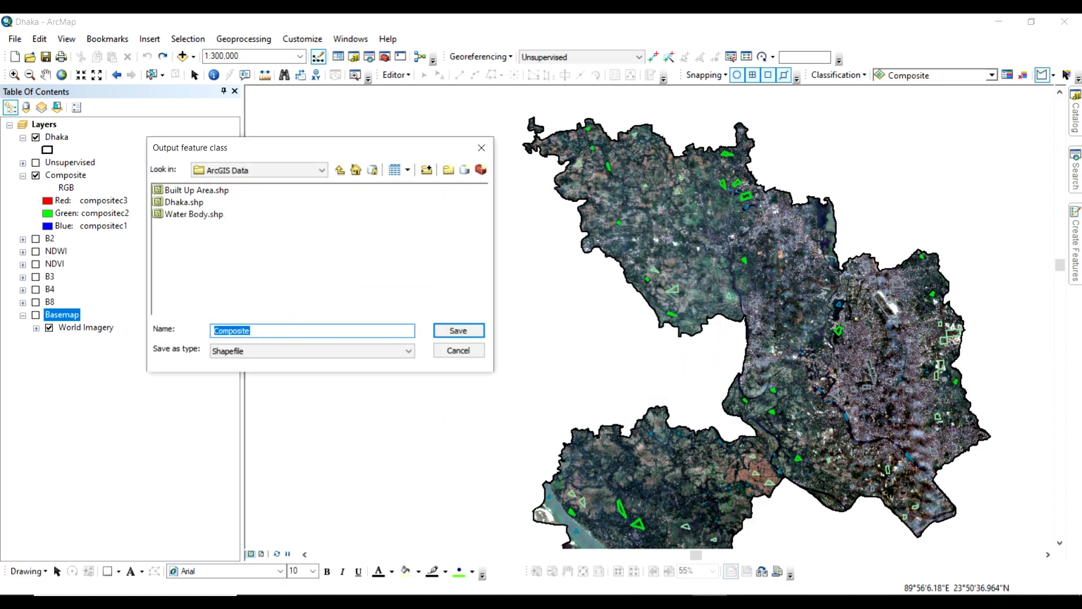
click(214, 351)
click(237, 369)
click(456, 330)
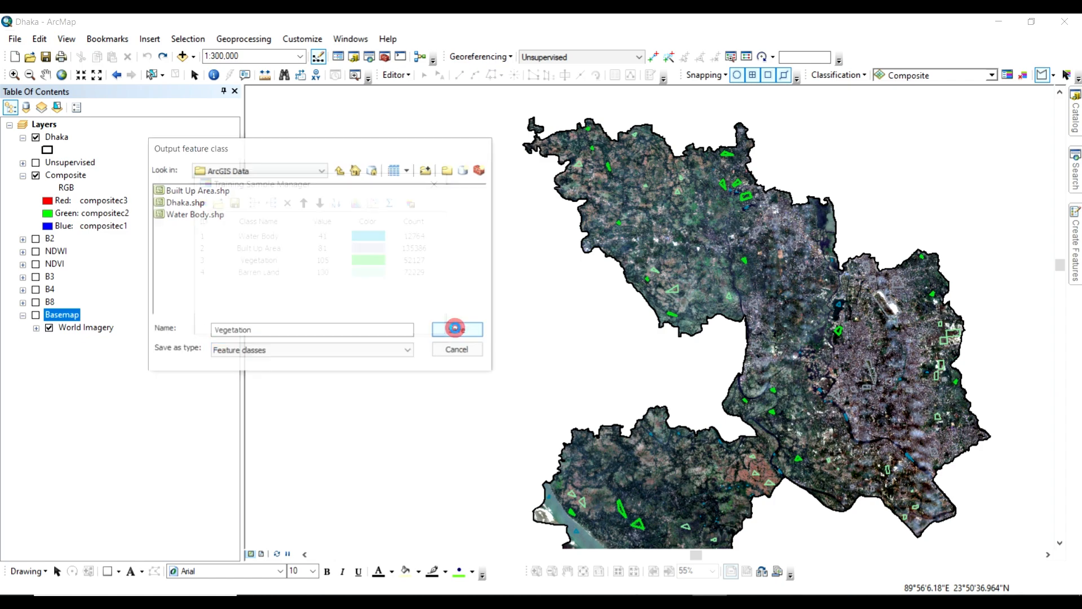
- Save the Barren Land training class as a feature class named Barren Land in the ArcGIS Data folder
click(205, 272)
click(239, 202)
drag(277, 148, 515, 150)
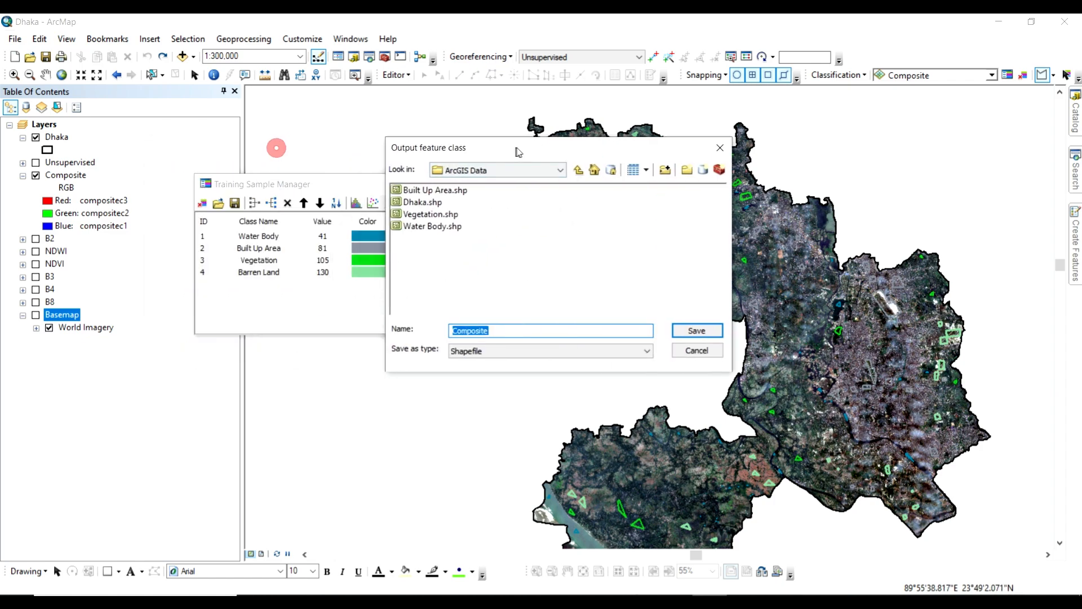
key(BackSpace)
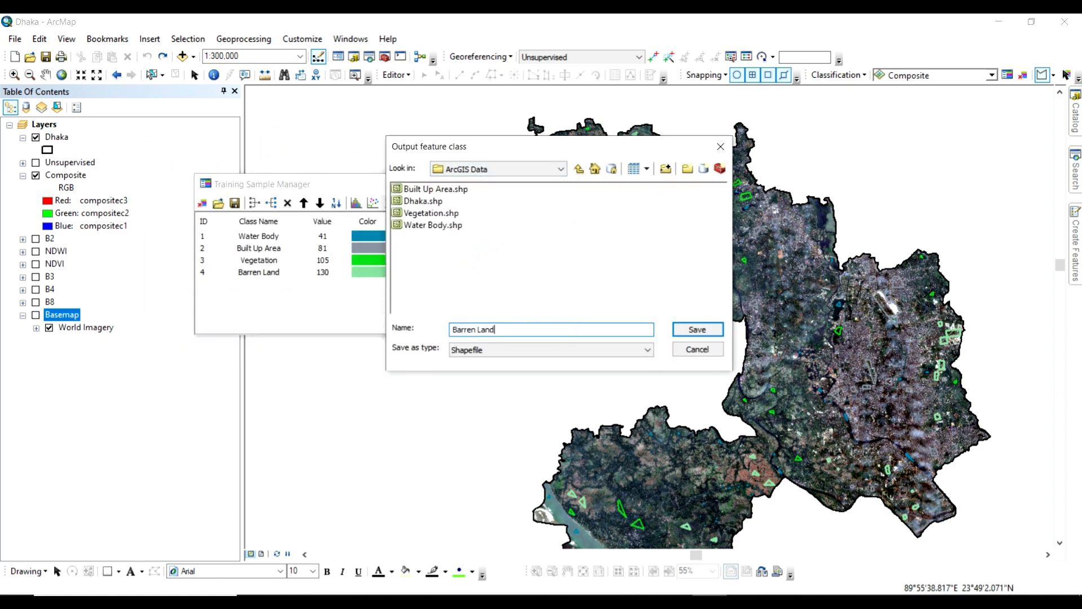
click(504, 349)
click(484, 369)
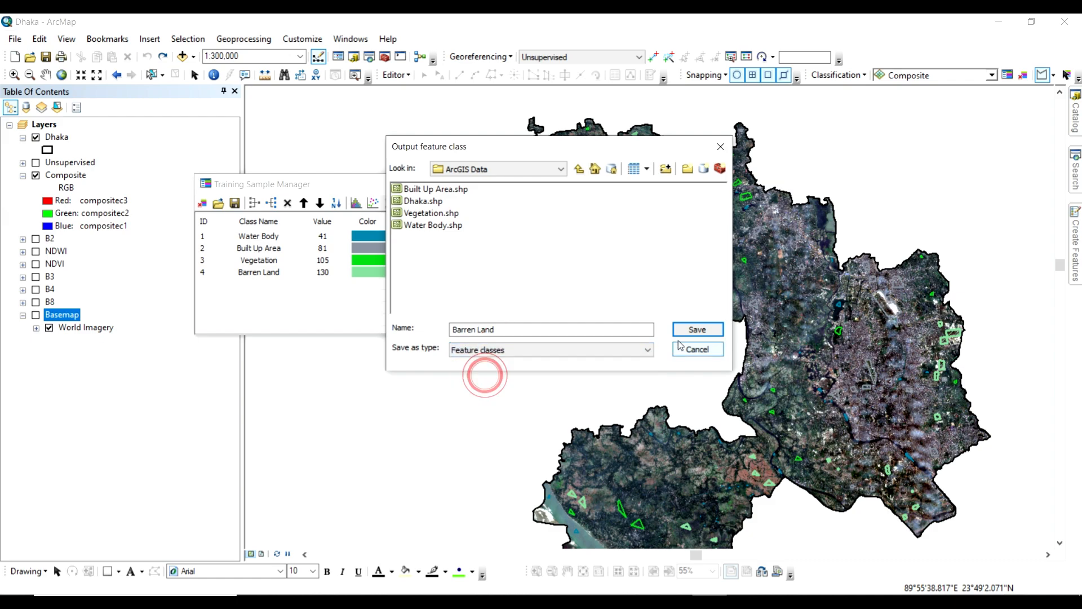
click(682, 333)
click(235, 202)
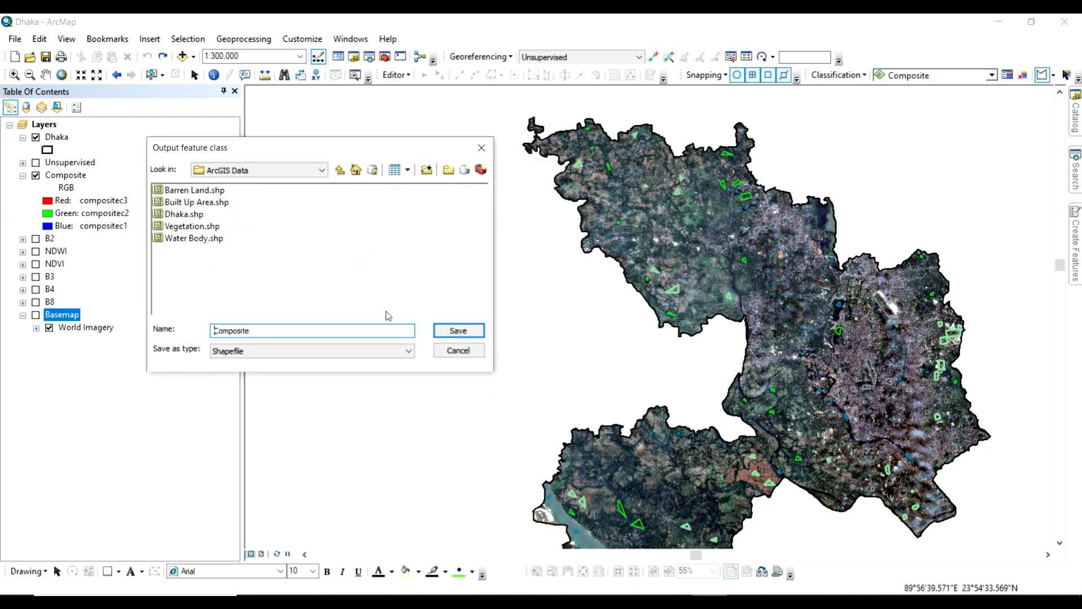
click(449, 350)
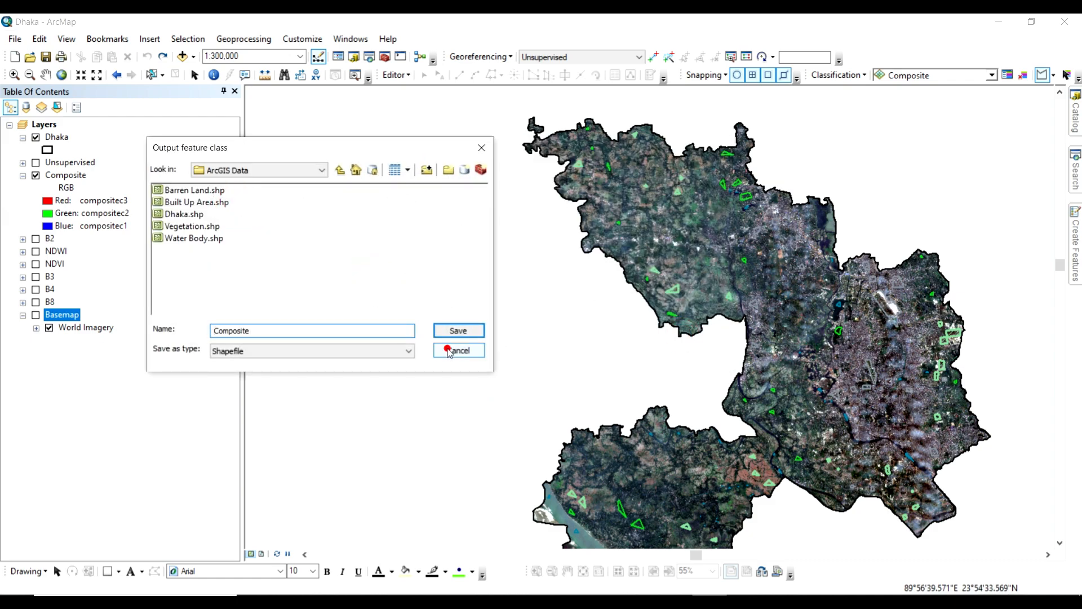
- Set the colour of the Vegetation training class to dark green
click(842, 76)
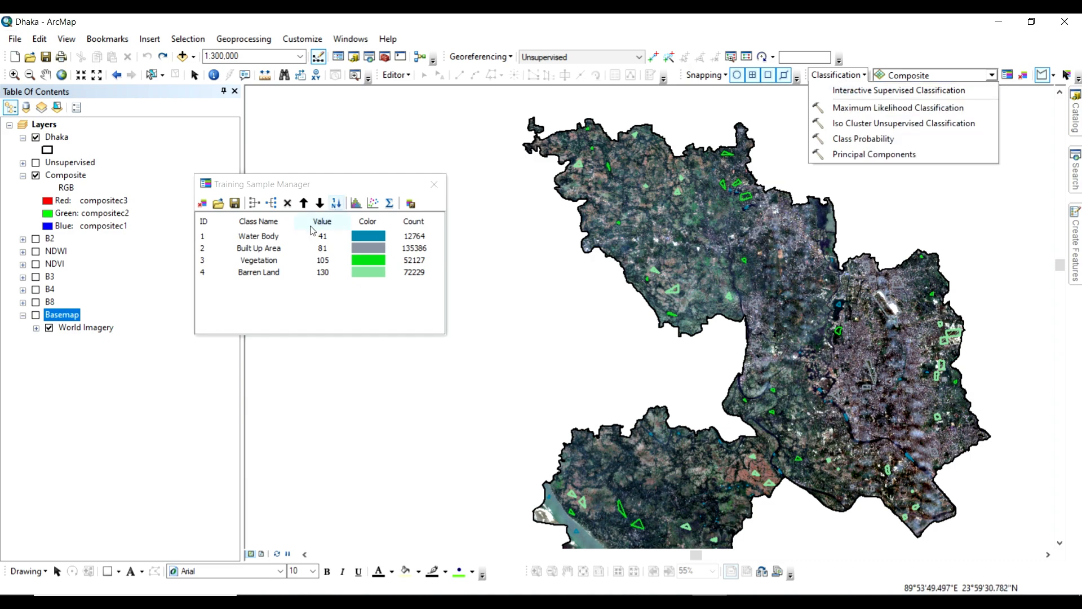
click(353, 245)
click(353, 245)
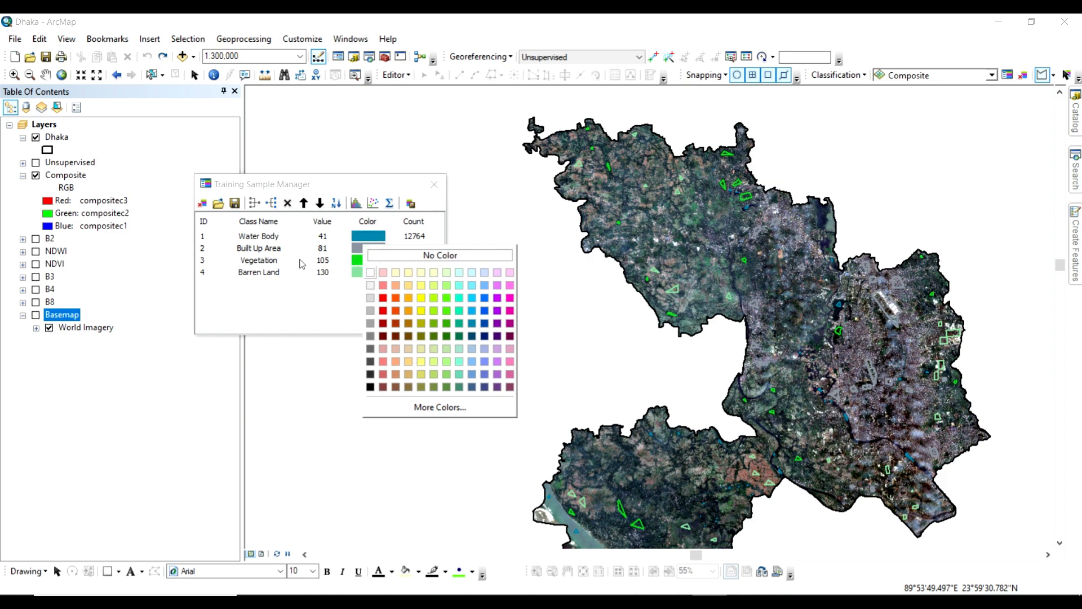
click(357, 264)
click(357, 263)
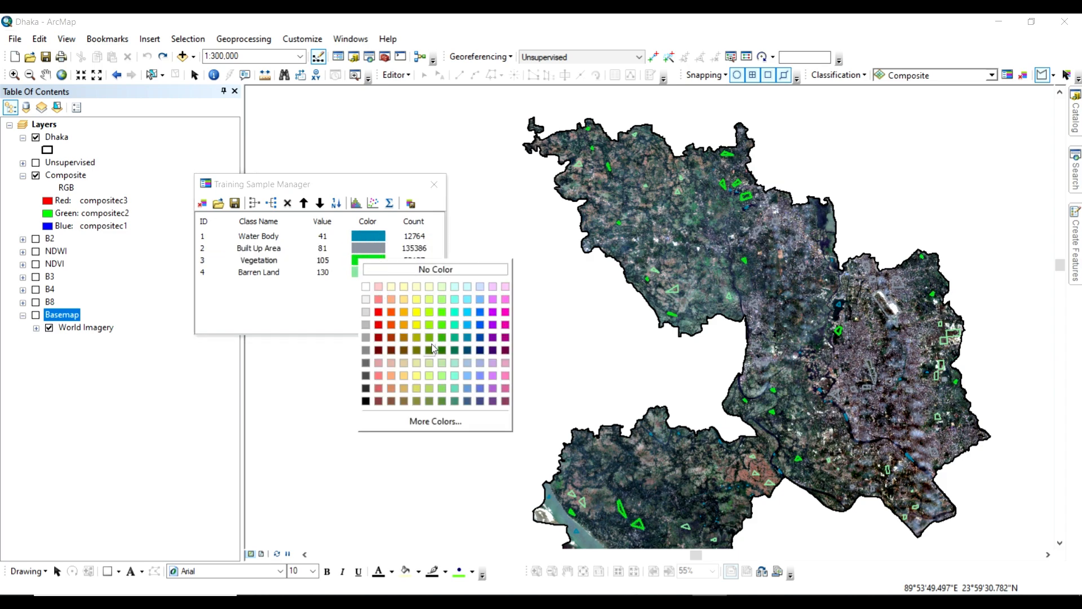
click(428, 347)
- Recolour the Barren Land training class light yellow-orange and the Built Up Area class light salmon
click(362, 272)
click(363, 272)
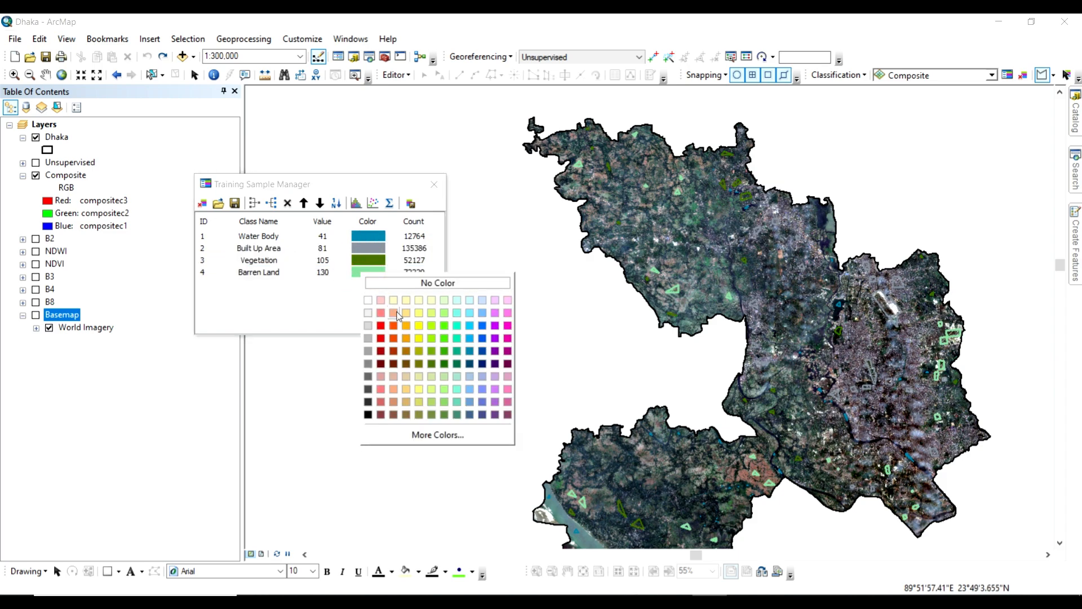
click(407, 313)
click(363, 248)
click(363, 248)
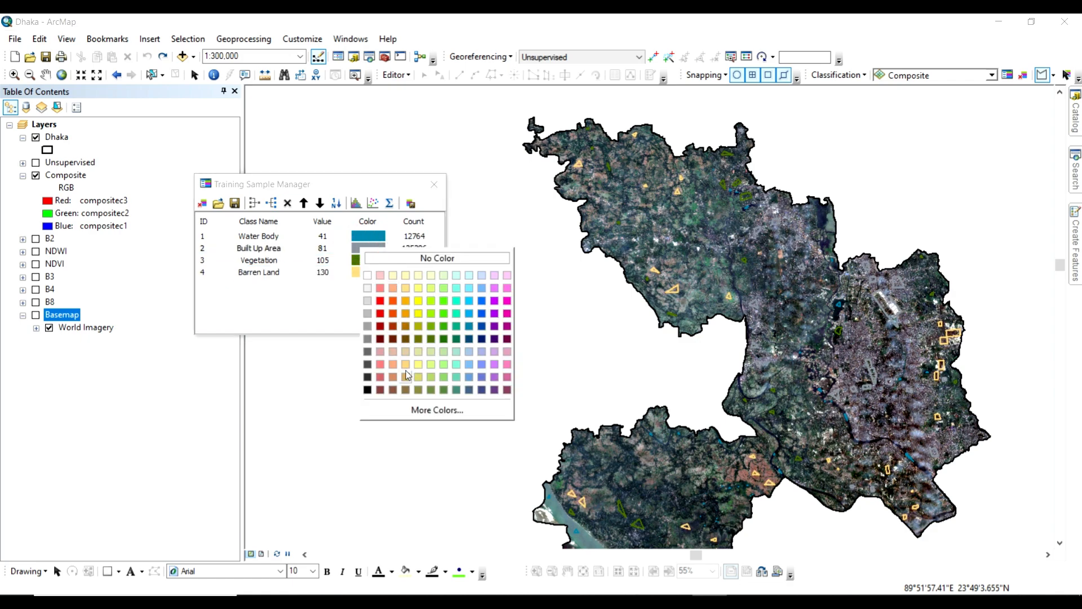
click(392, 365)
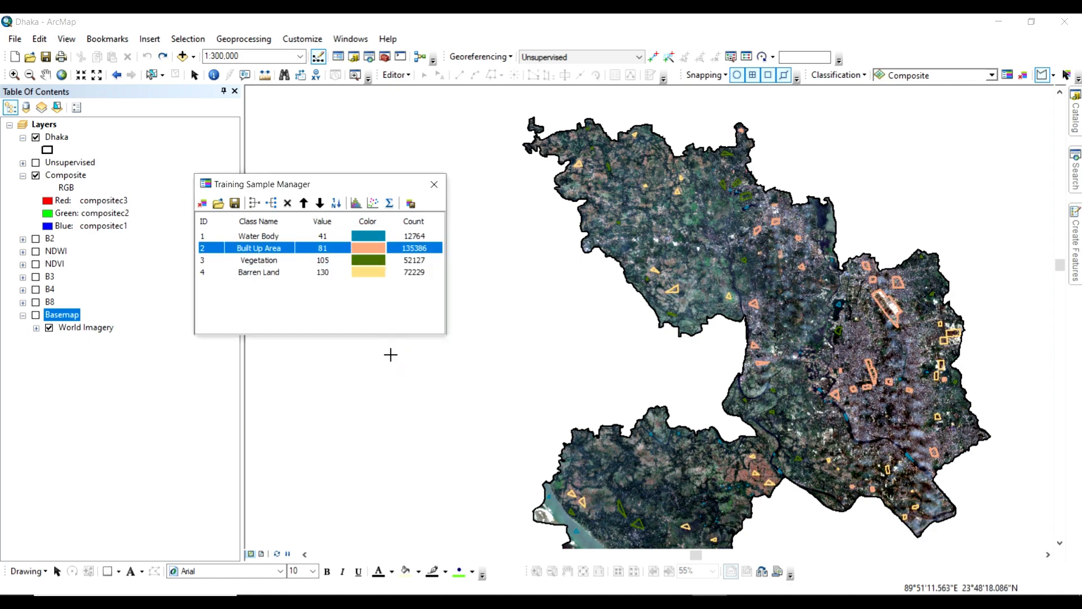
- Run Interactive Supervised Classification on the Composite image and show the whole classified district at 1:500,000
click(854, 79)
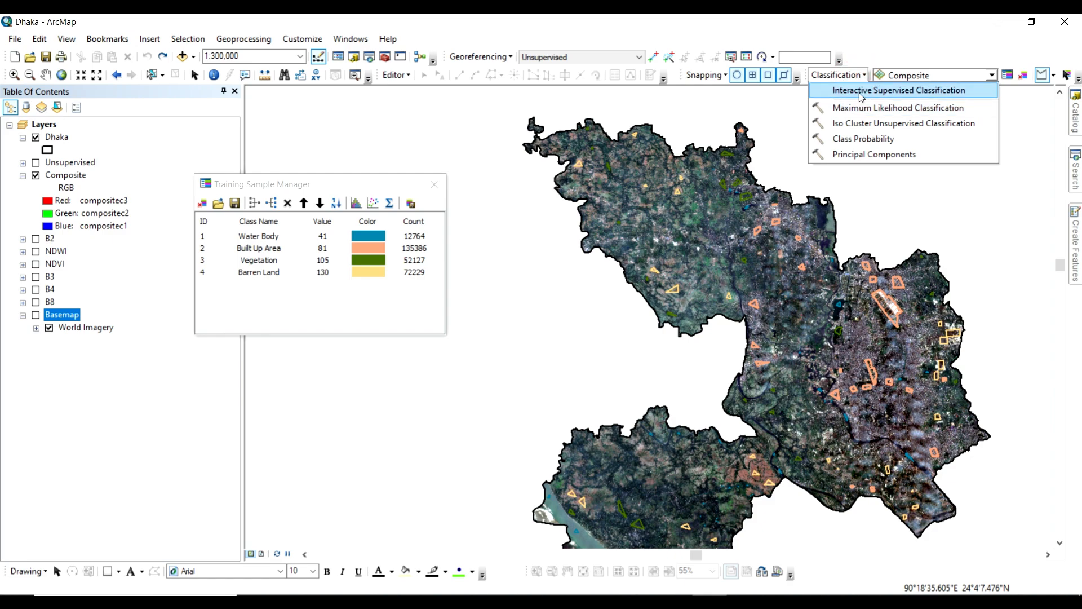
click(859, 90)
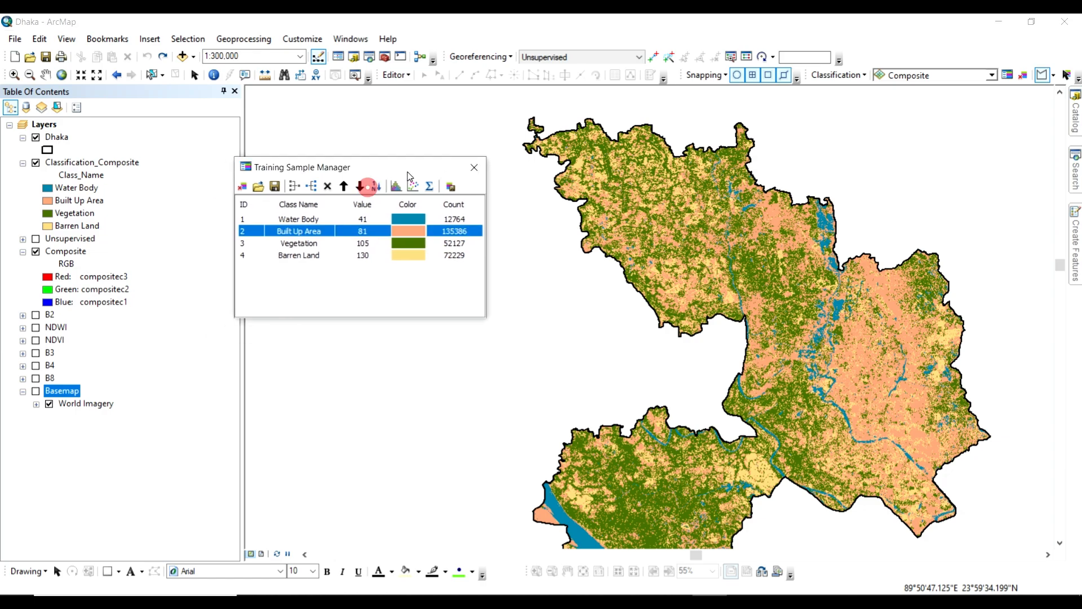
scroll(726, 417, up, 2)
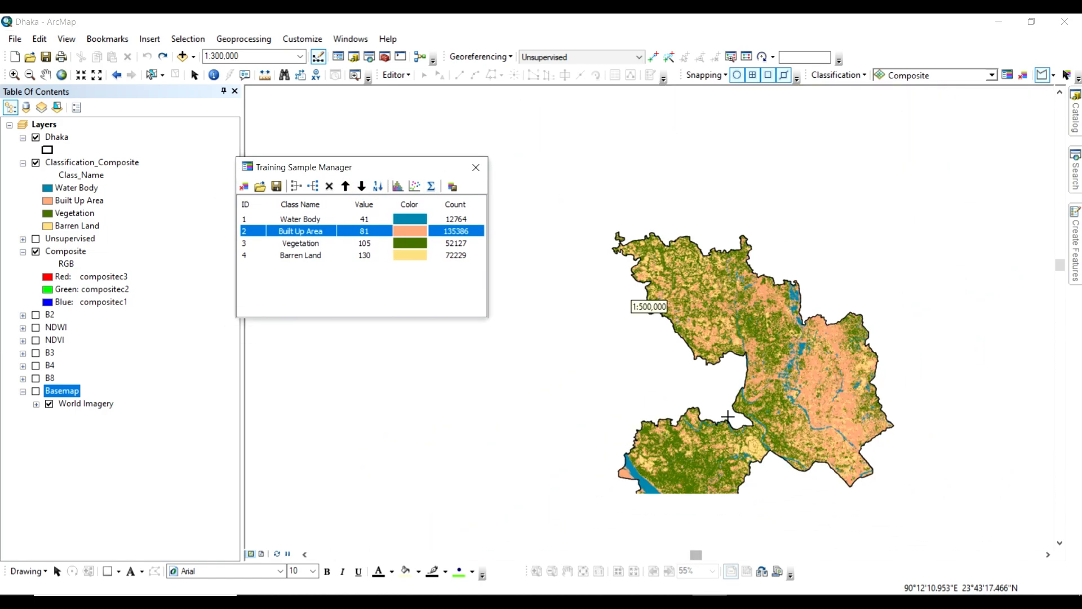
click(45, 74)
drag(914, 377, 744, 331)
drag(643, 310, 619, 308)
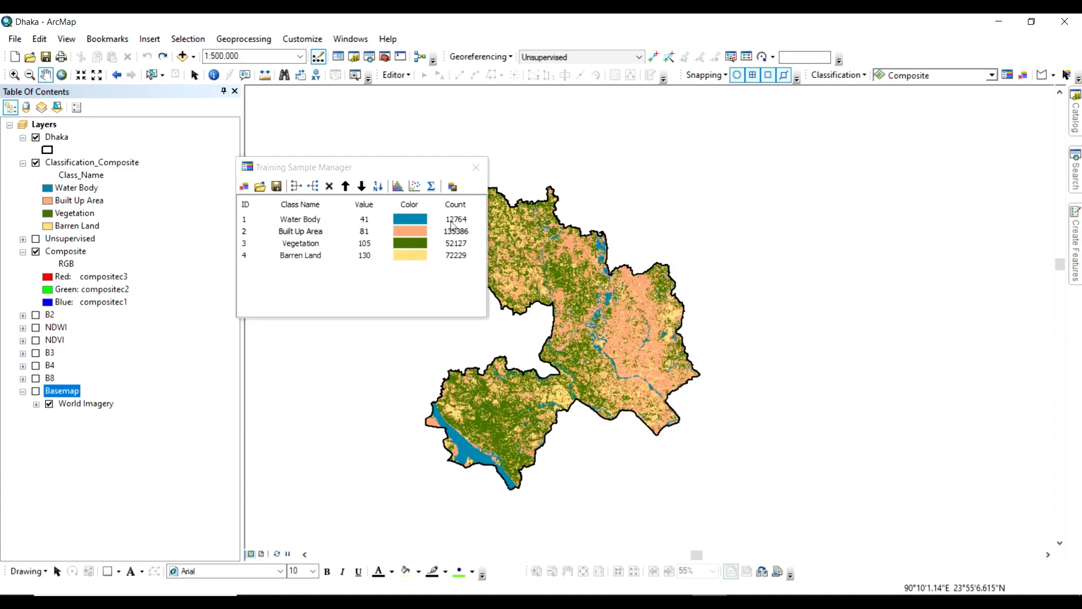
- Clear all training samples and load them again from Barren Land.shp in the ArcGIS Data folder
click(246, 190)
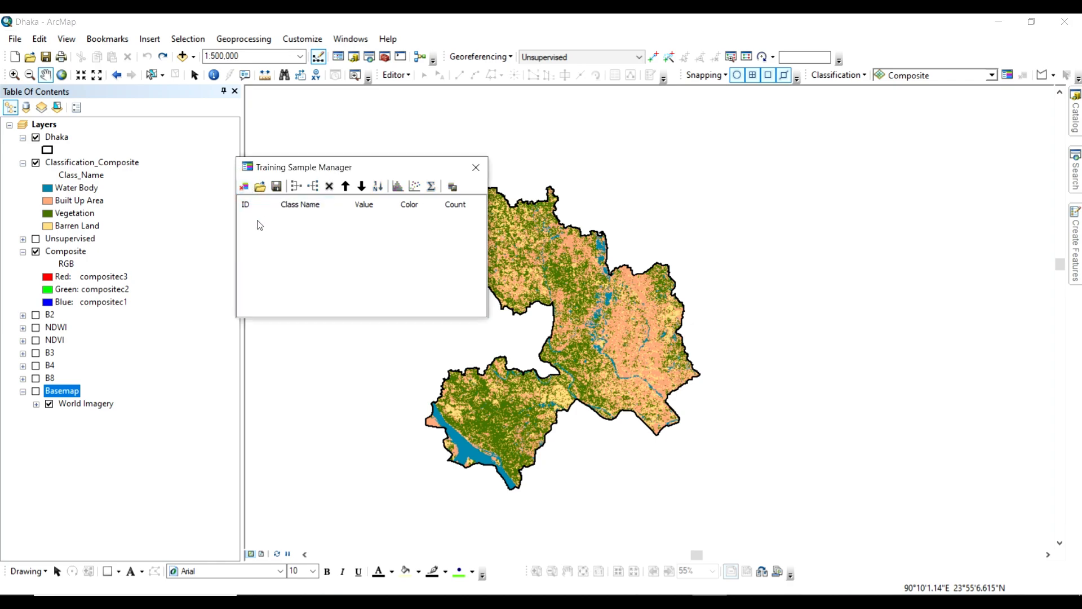
click(260, 187)
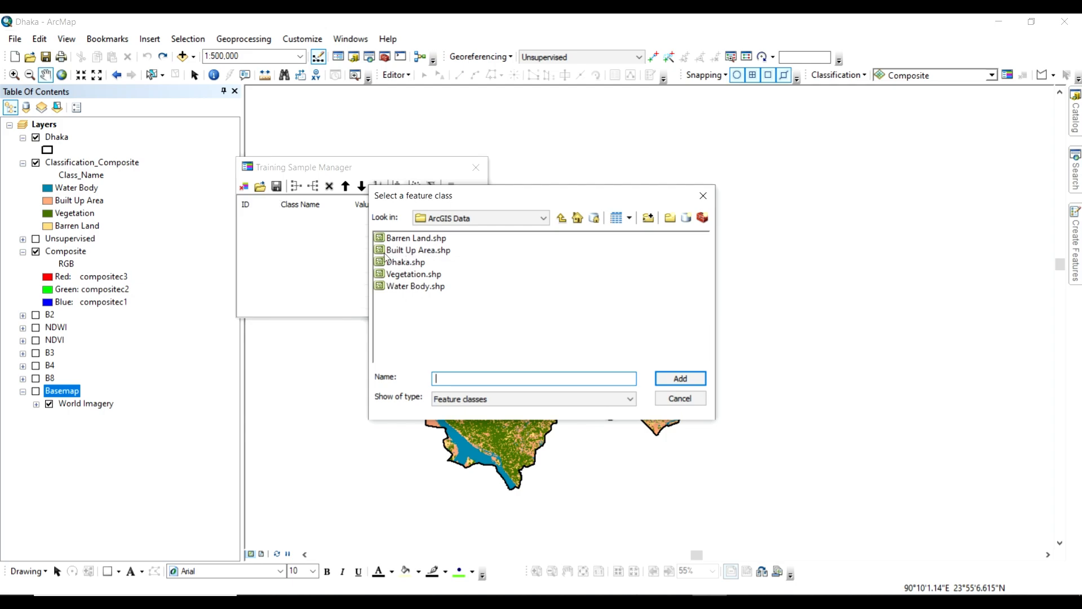
click(397, 237)
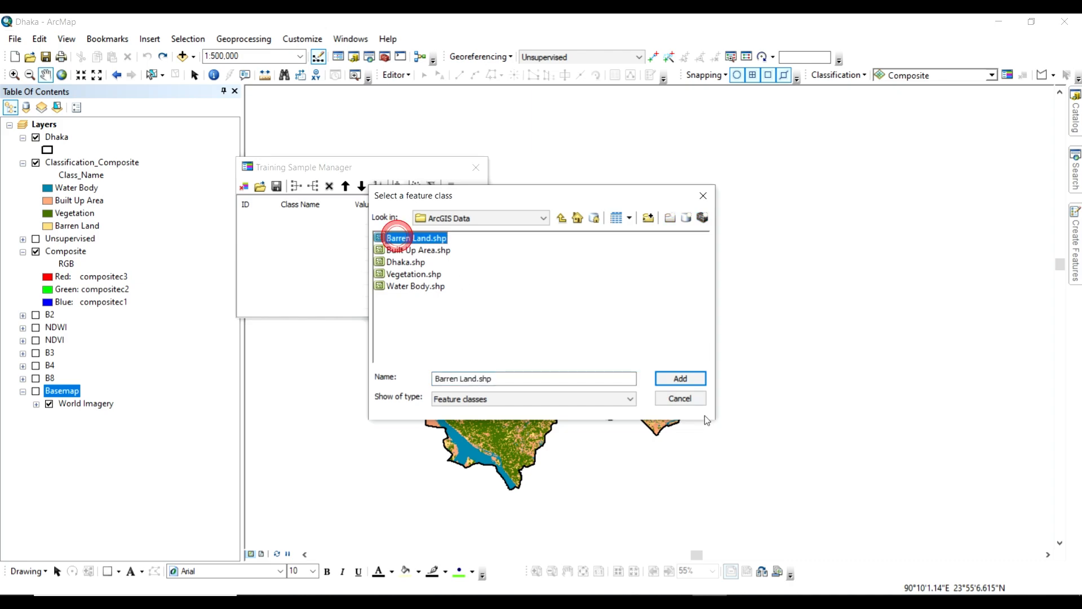
click(679, 378)
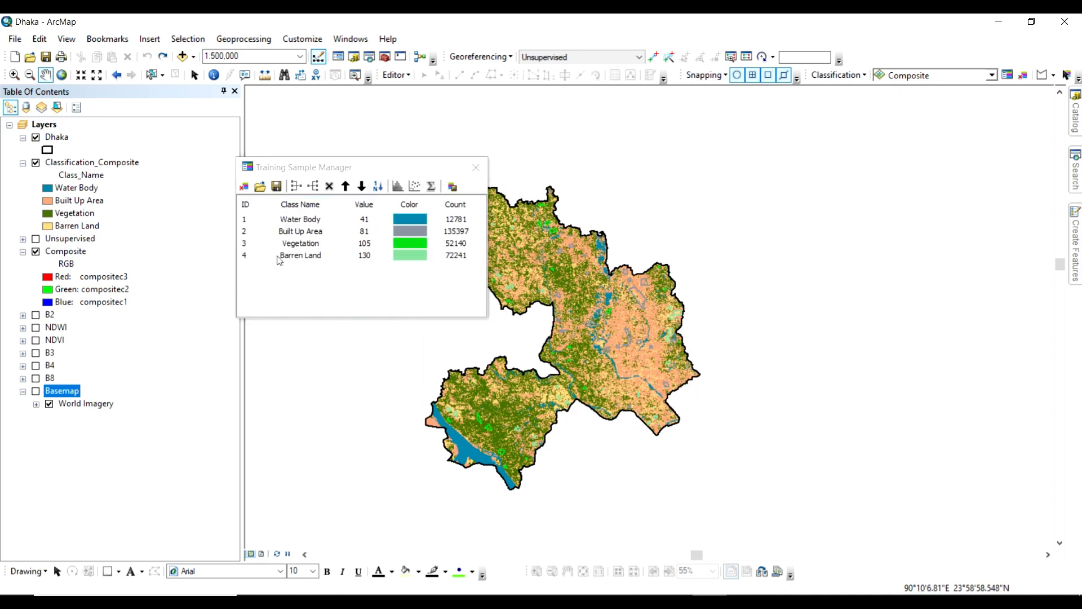
- Clear the training samples, close the Training Sample Manager and save the map document
click(246, 186)
click(476, 168)
click(46, 57)
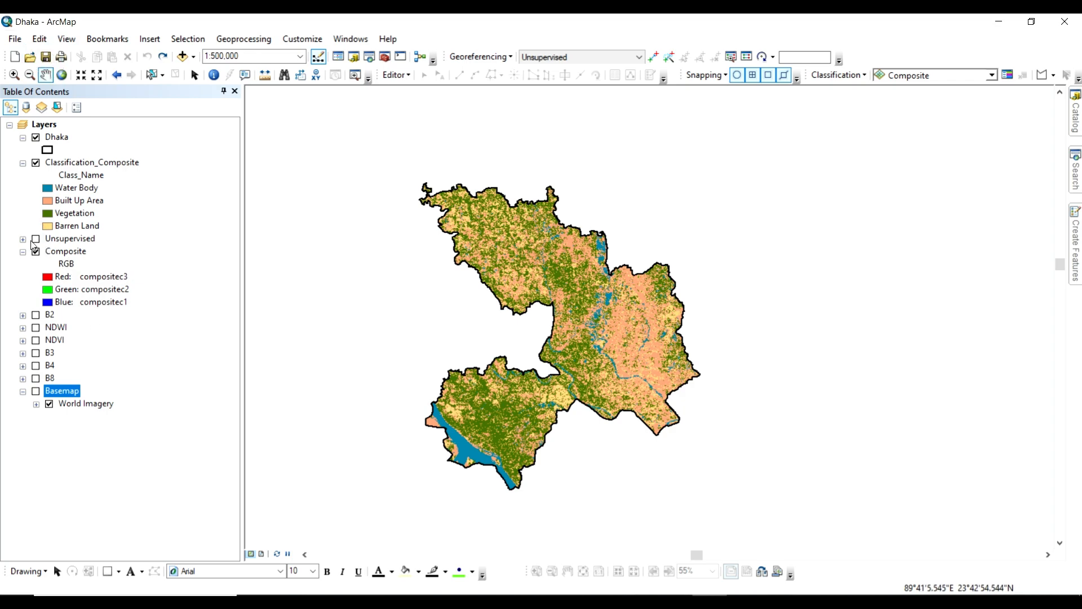
- Compare the supervised classification with the Unsupervised and Composite layers by toggling their visibility
click(36, 240)
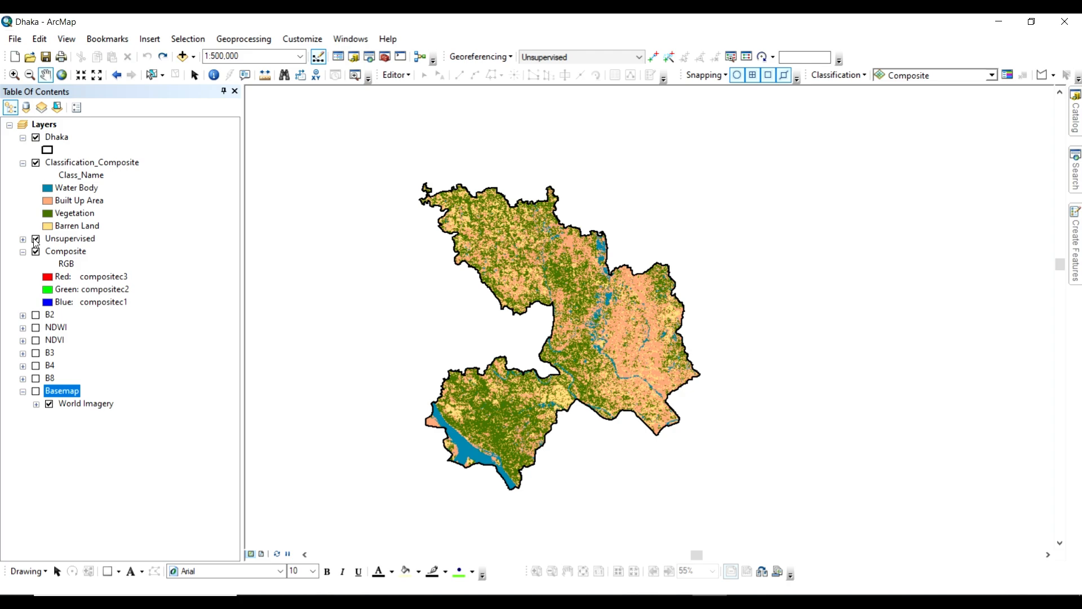
click(35, 163)
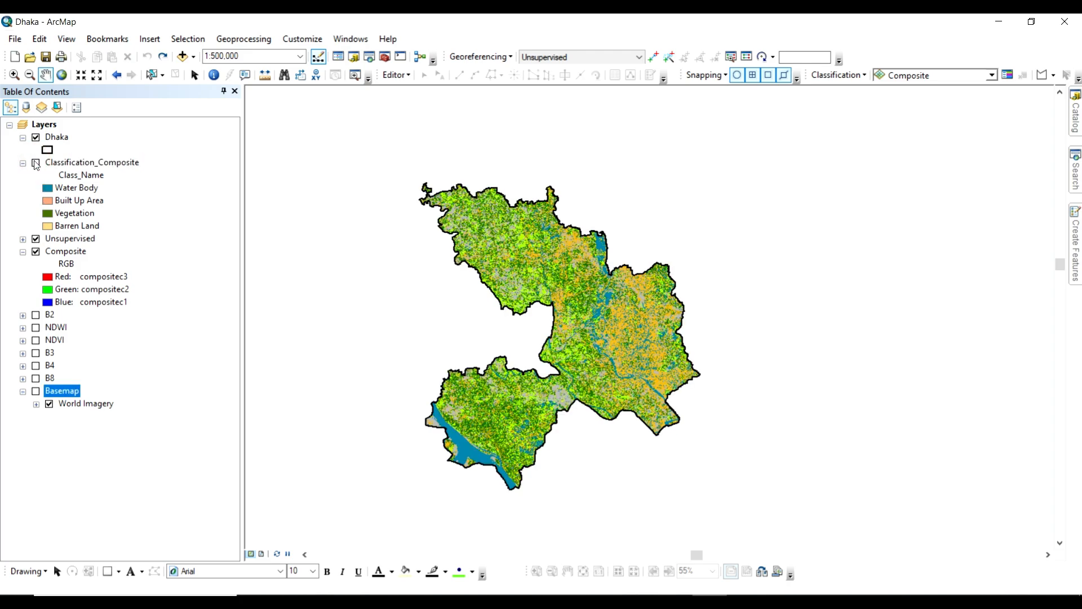
click(35, 163)
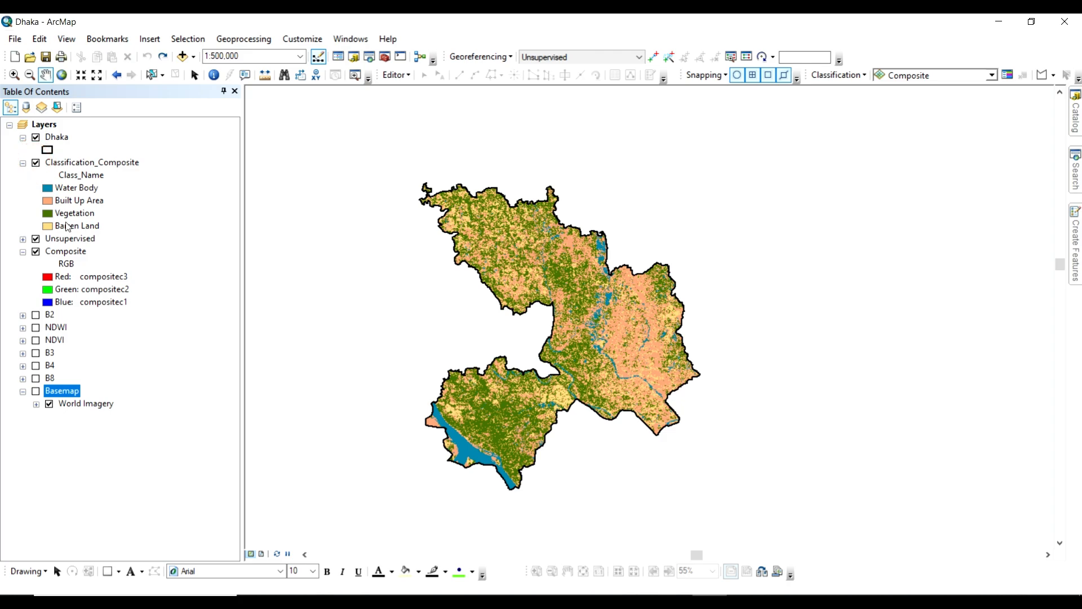
click(36, 239)
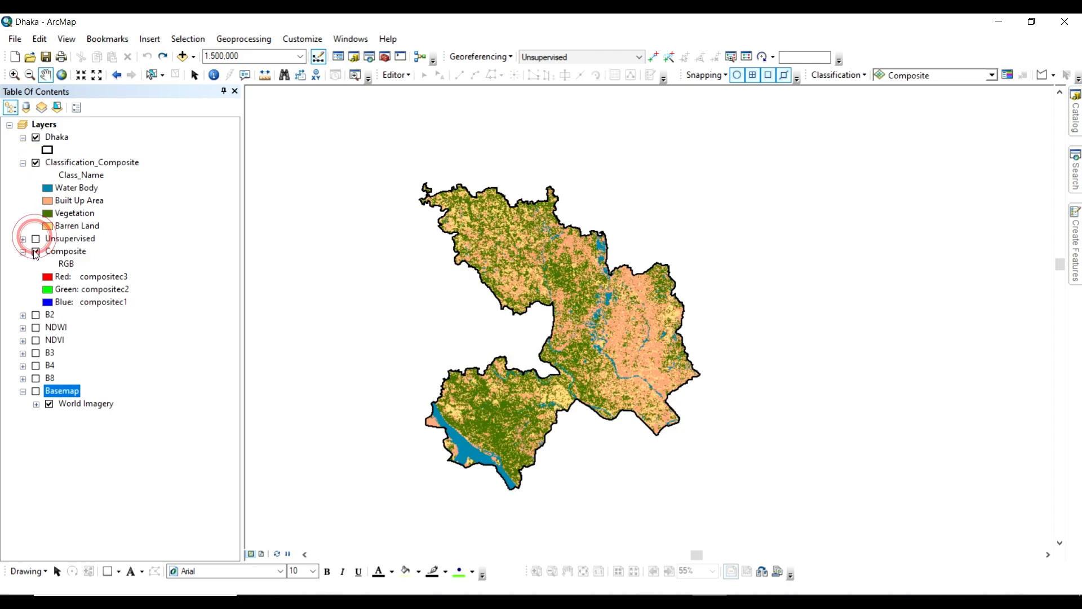
click(35, 254)
click(35, 252)
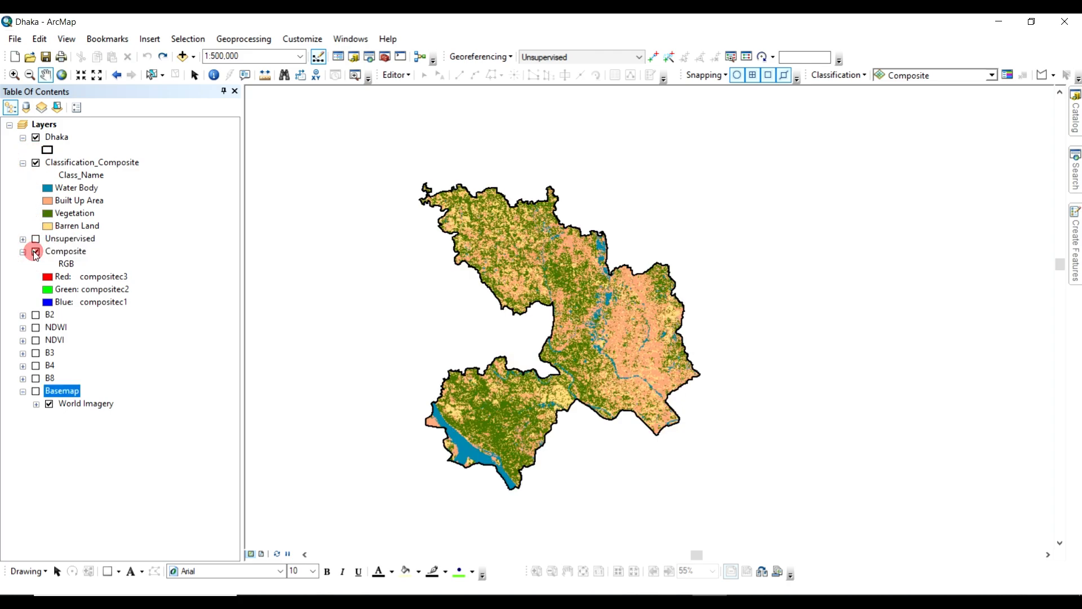
click(36, 162)
click(36, 163)
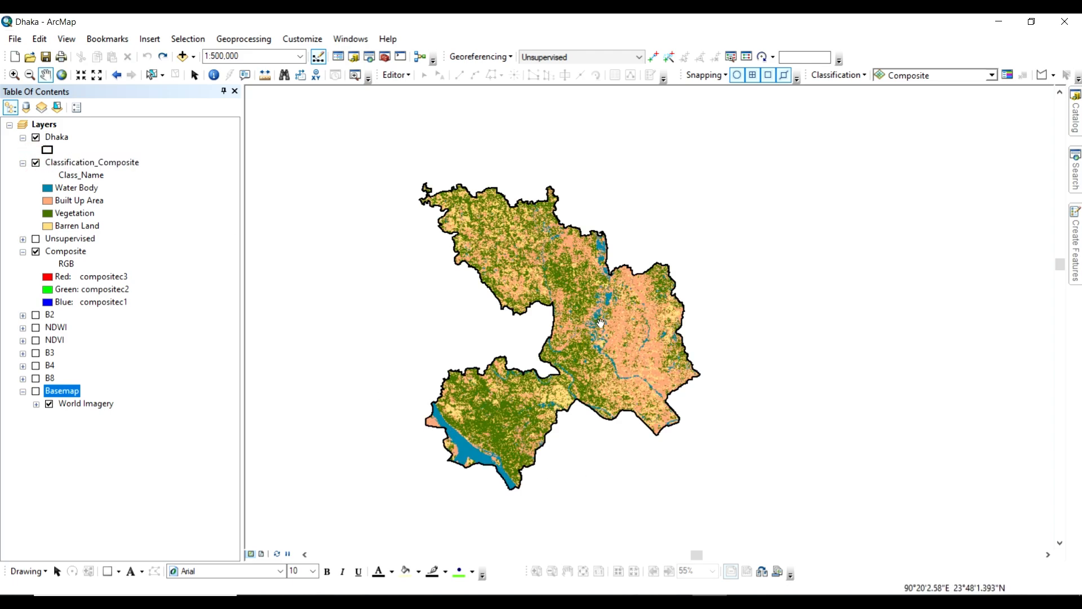
drag(604, 314, 580, 318)
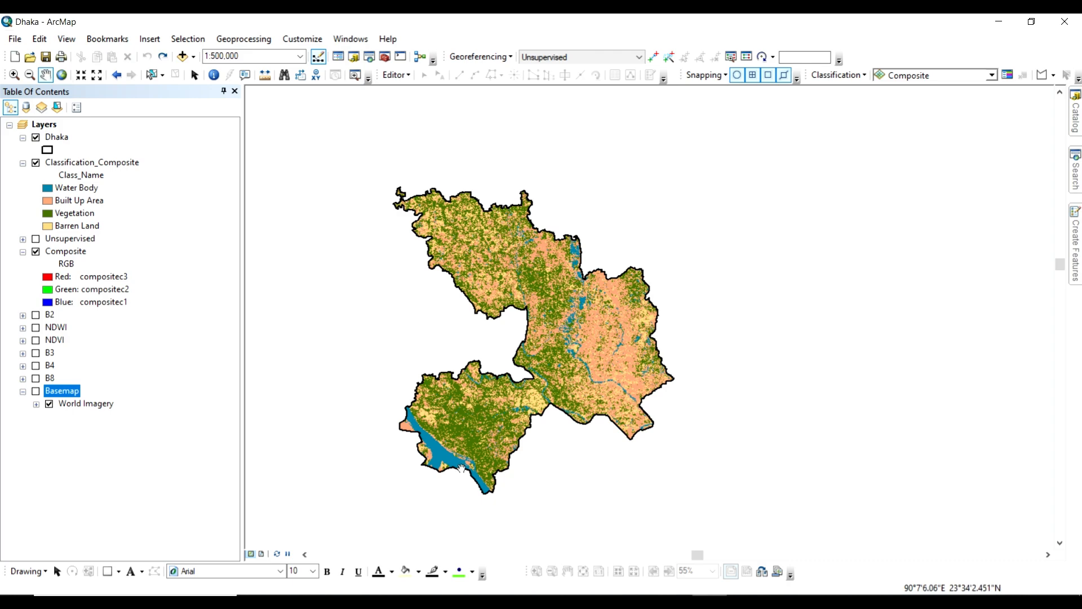
- Switch to the page layout and delete both old legends, the one off the page and the one inside the map frame
click(261, 554)
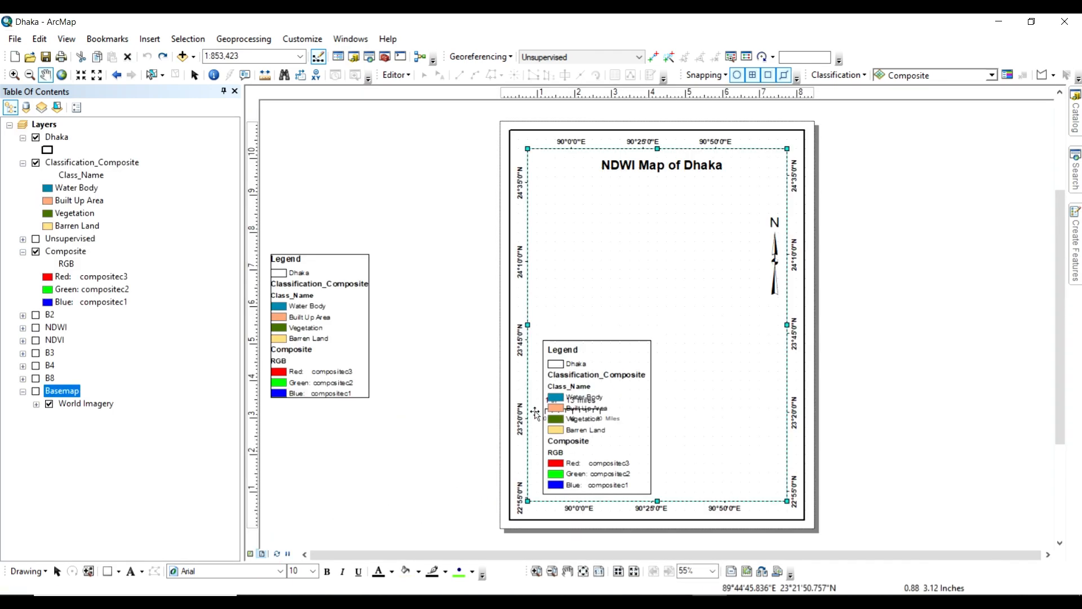
click(588, 410)
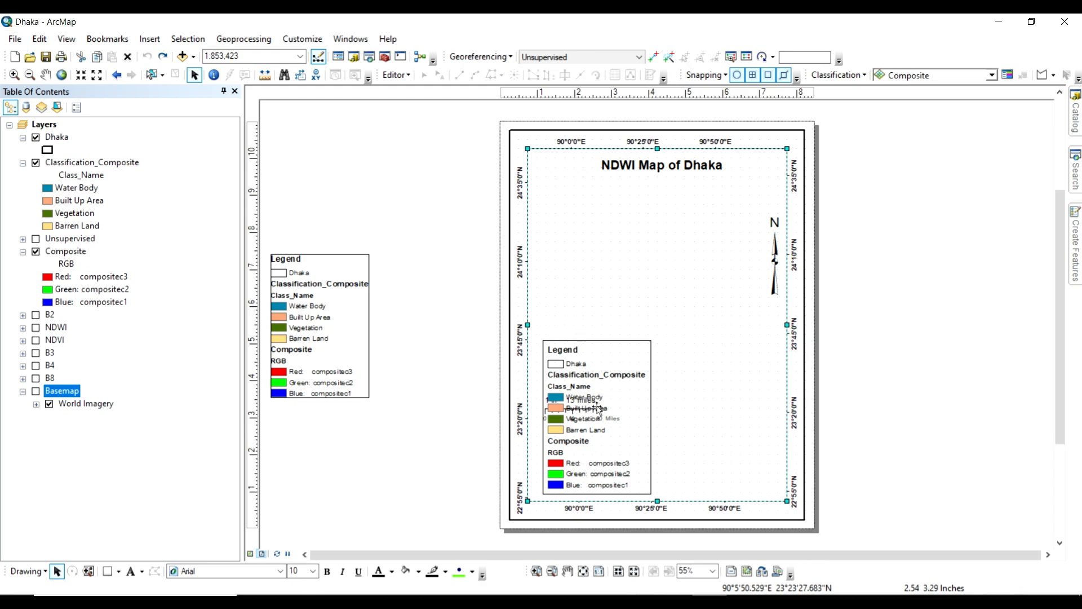
right_click(341, 270)
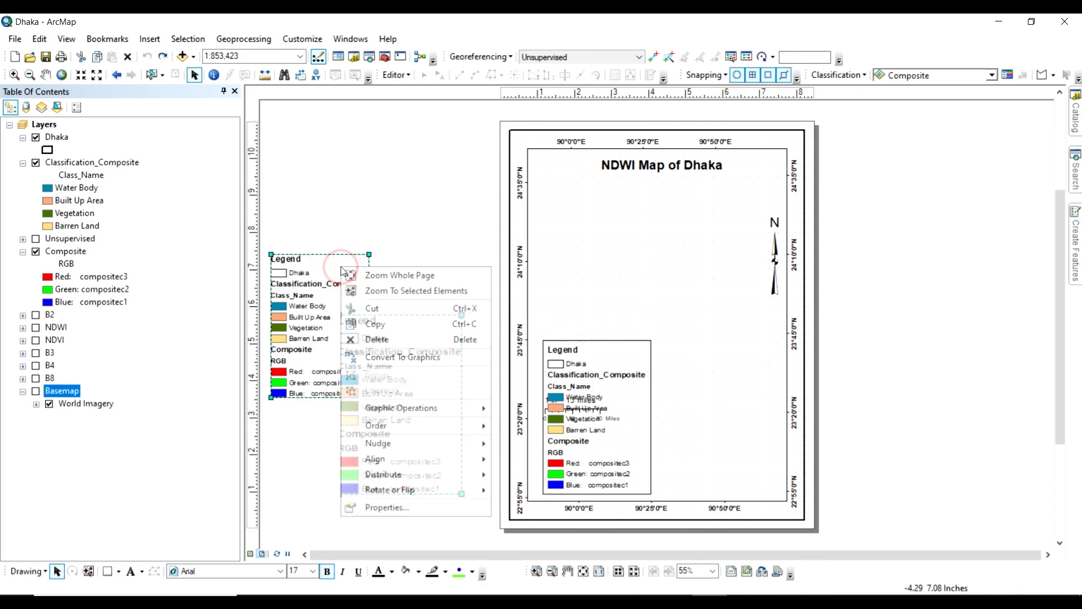
click(374, 339)
click(623, 360)
right_click(623, 361)
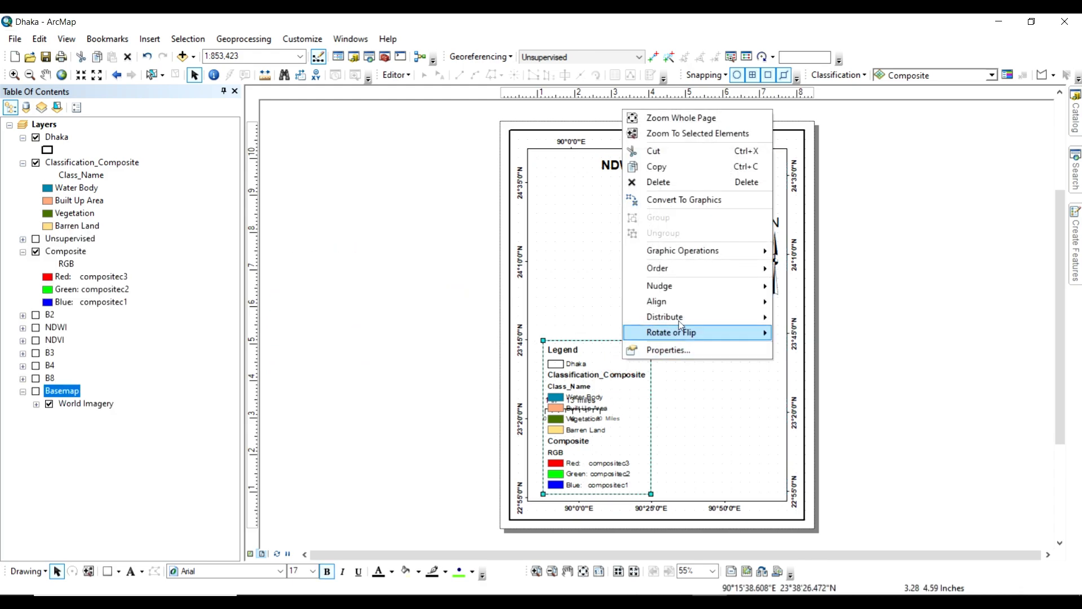
click(671, 182)
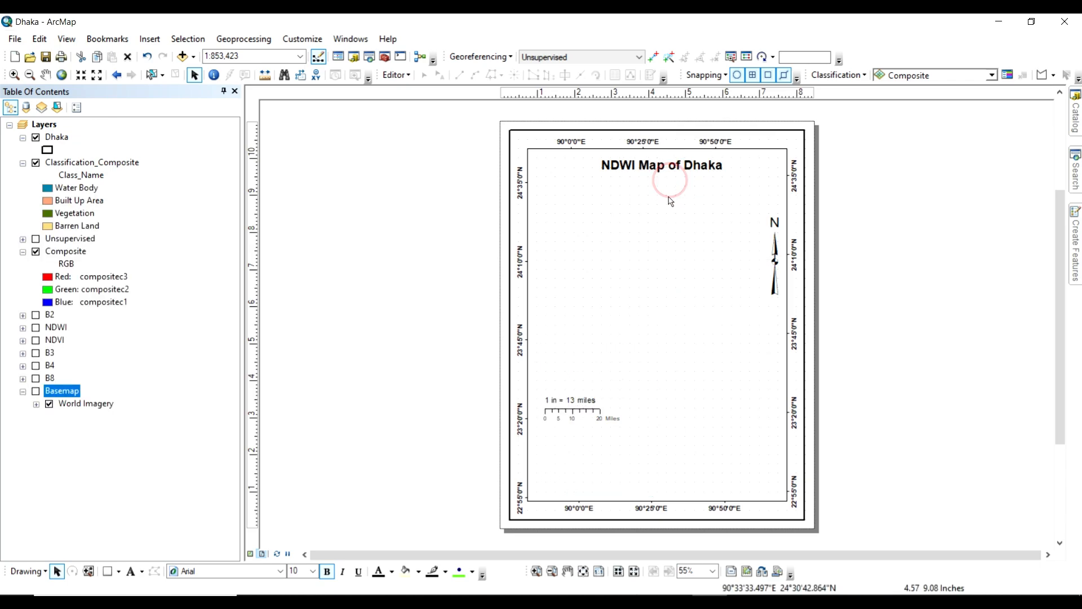
- Delete the old scale bar and scale text from the layout and save the map document
click(577, 412)
right_click(578, 412)
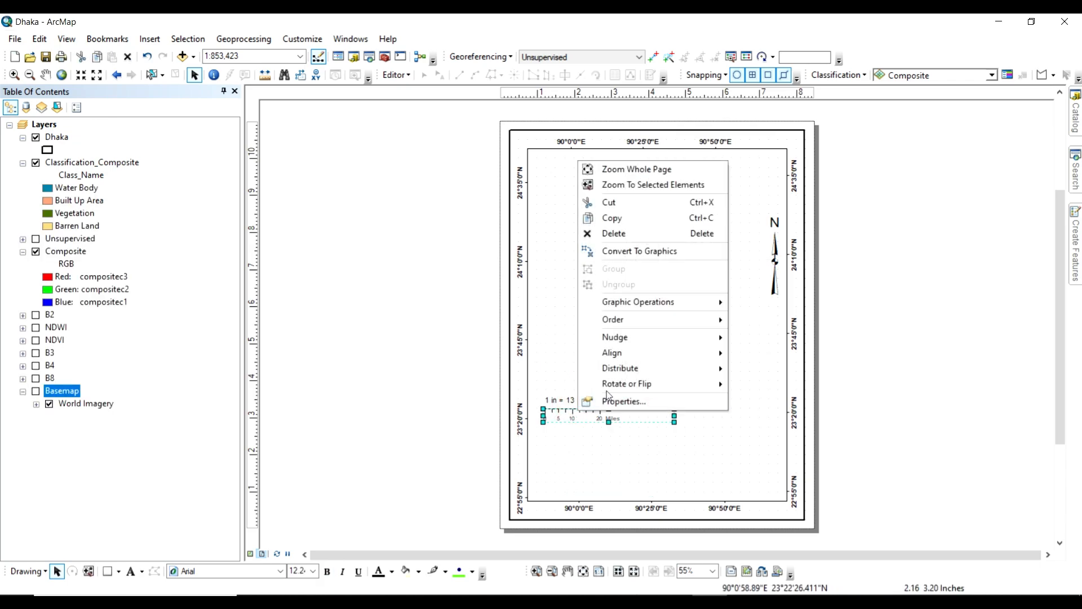
click(622, 233)
click(571, 400)
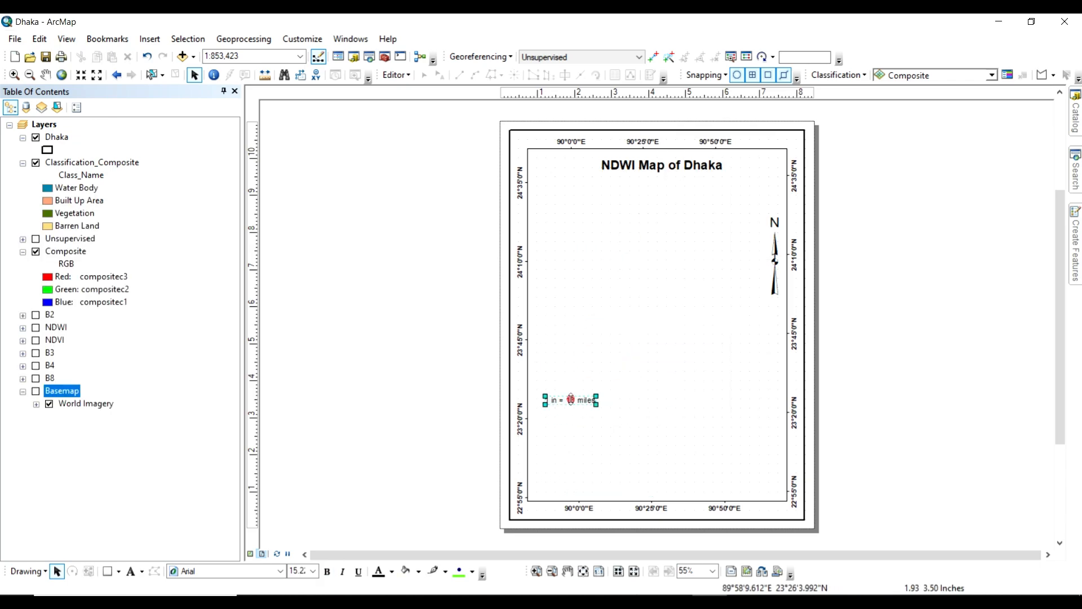
right_click(572, 400)
click(617, 222)
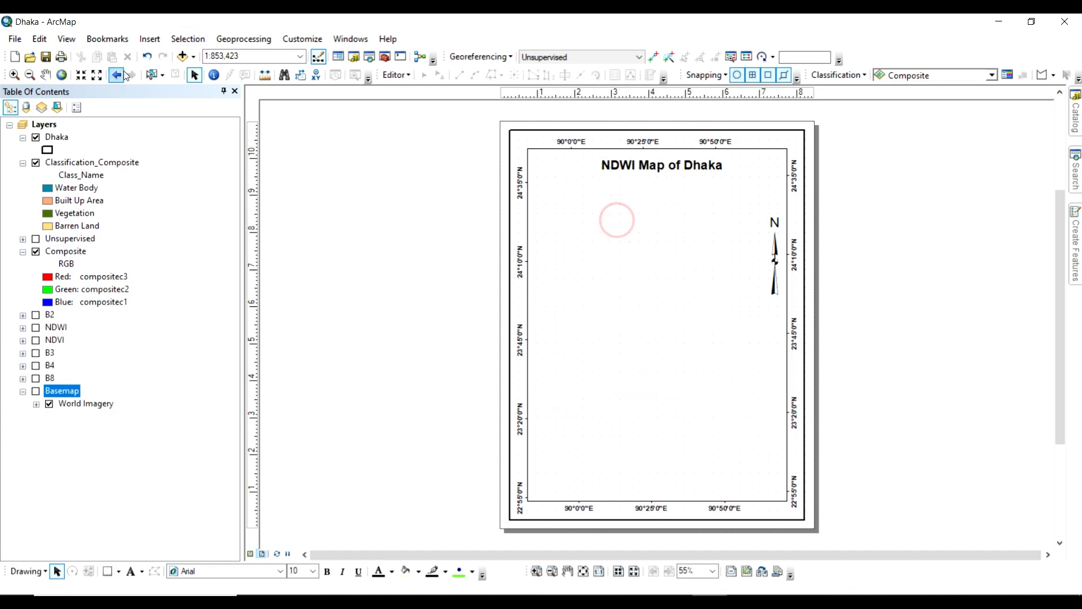
click(49, 56)
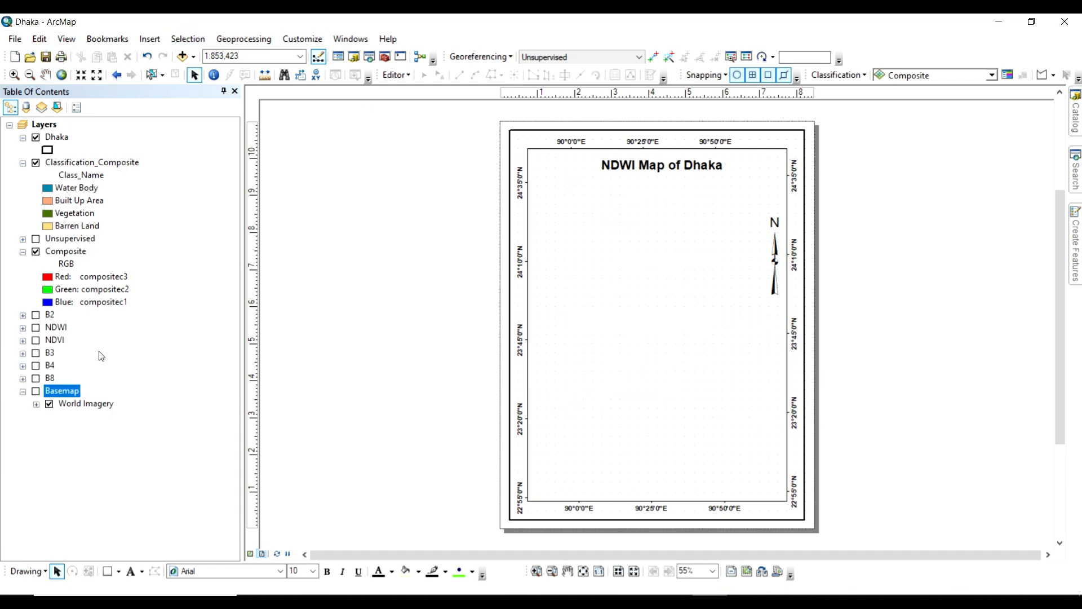
click(45, 57)
- Zoom to the Classification_Composite layer and reopen the Dhaka map document from the Dhaka folder
right_click(143, 161)
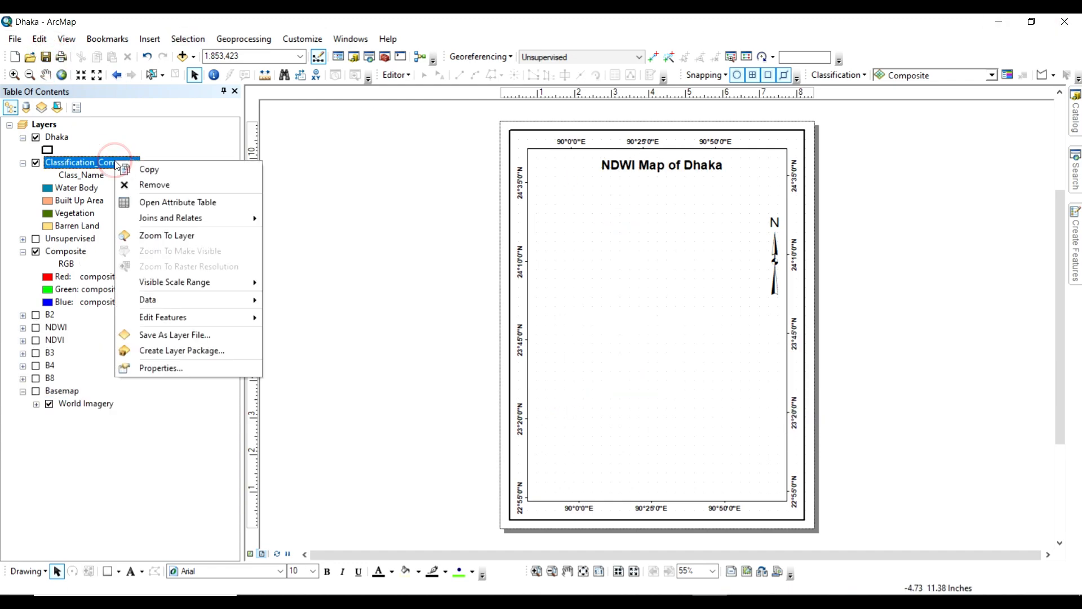
click(143, 237)
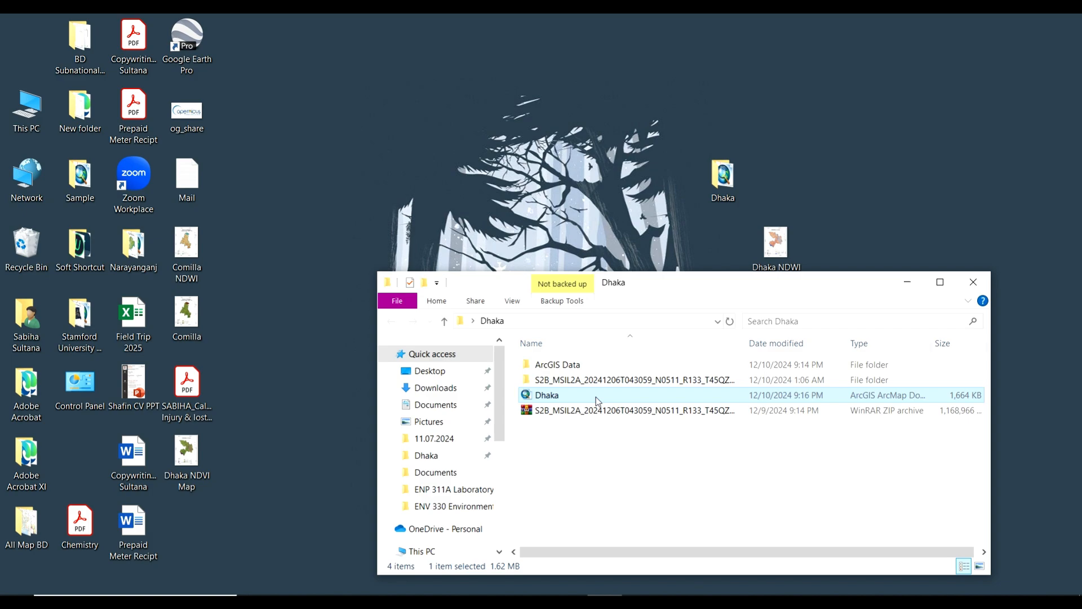
double_click(597, 397)
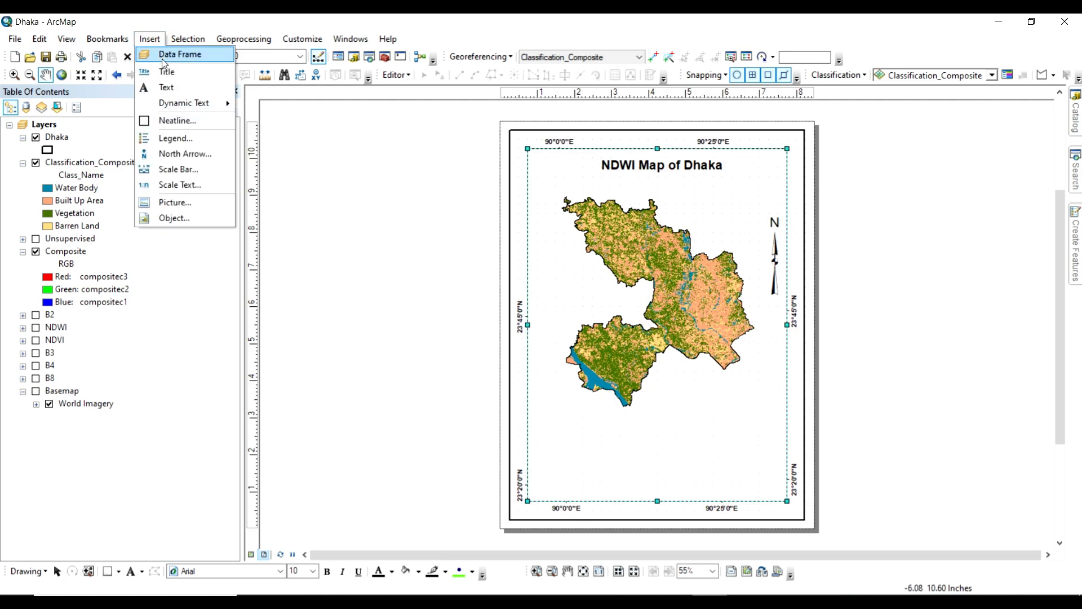
- Insert a two-column legend with a size 17 title and place it below the classified map
click(169, 139)
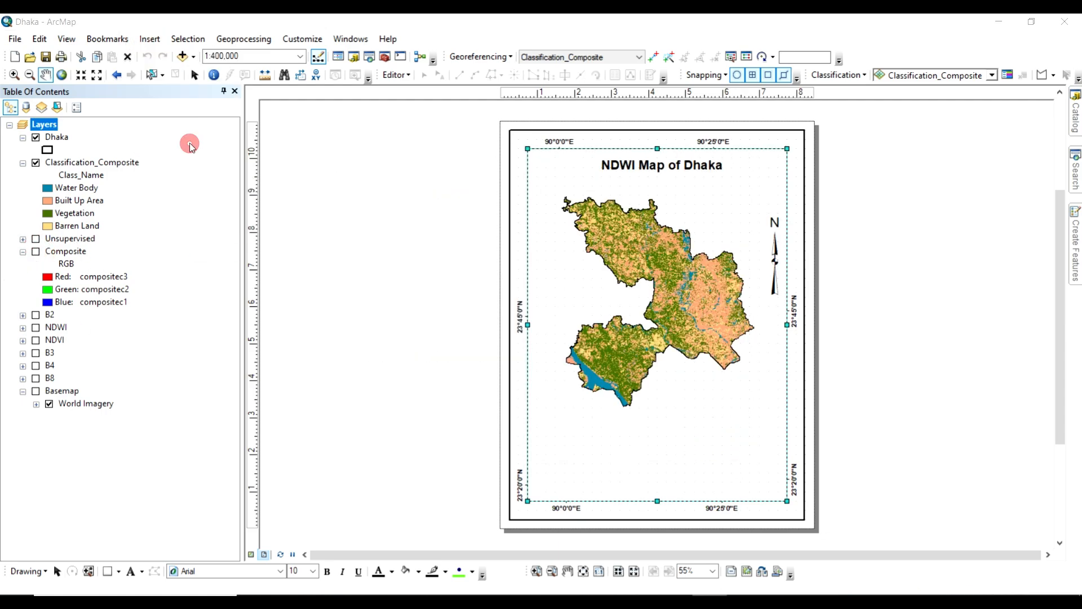
click(543, 353)
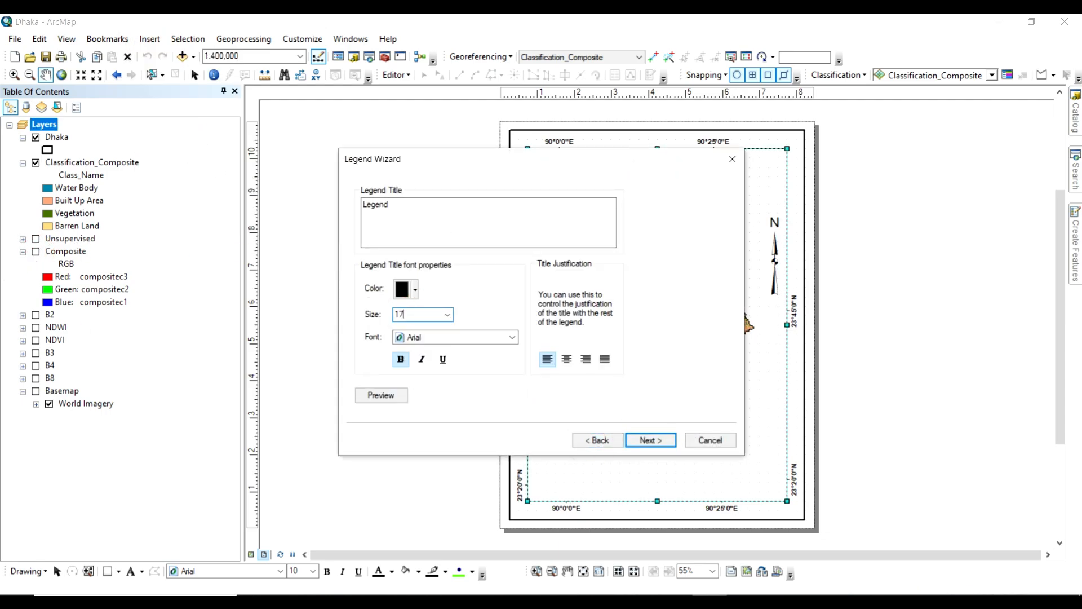
click(648, 440)
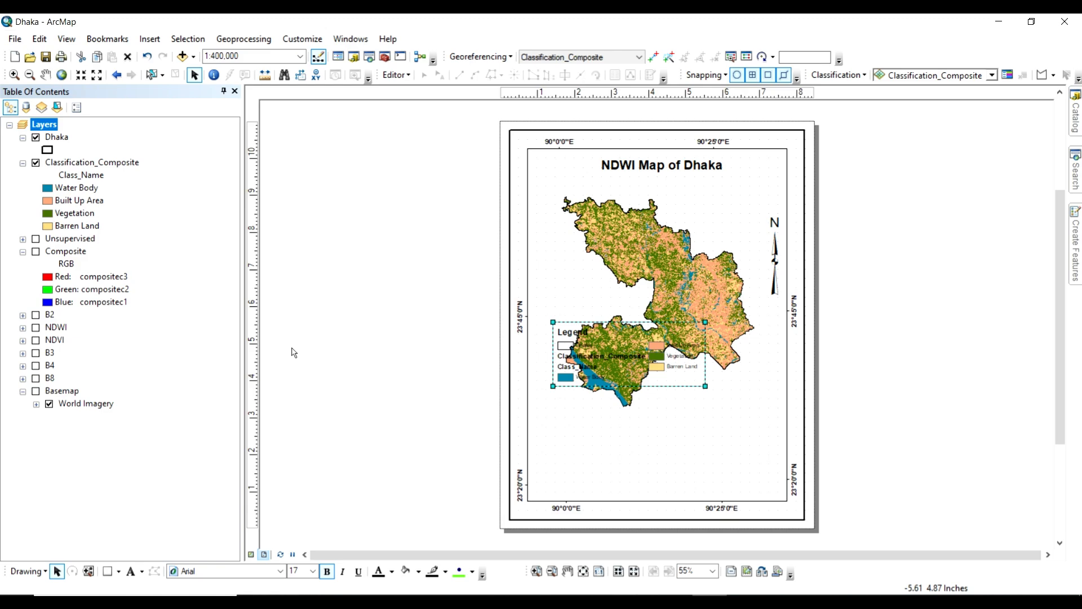
drag(635, 332, 624, 445)
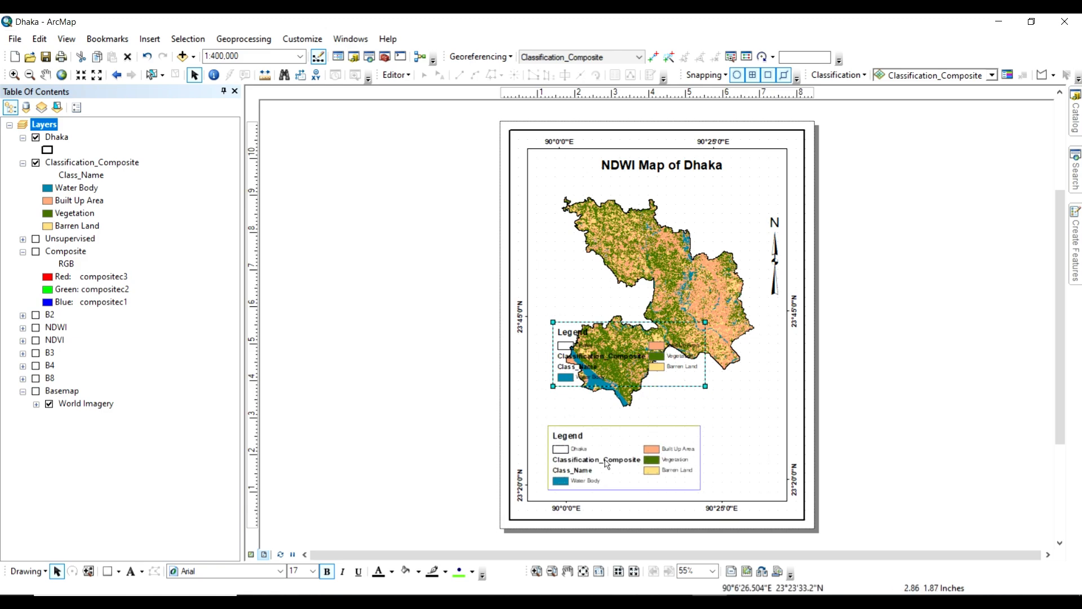
- Change the label font size of the Dhaka and Classification_Composite items in the legend
double_click(624, 445)
click(408, 151)
click(376, 150)
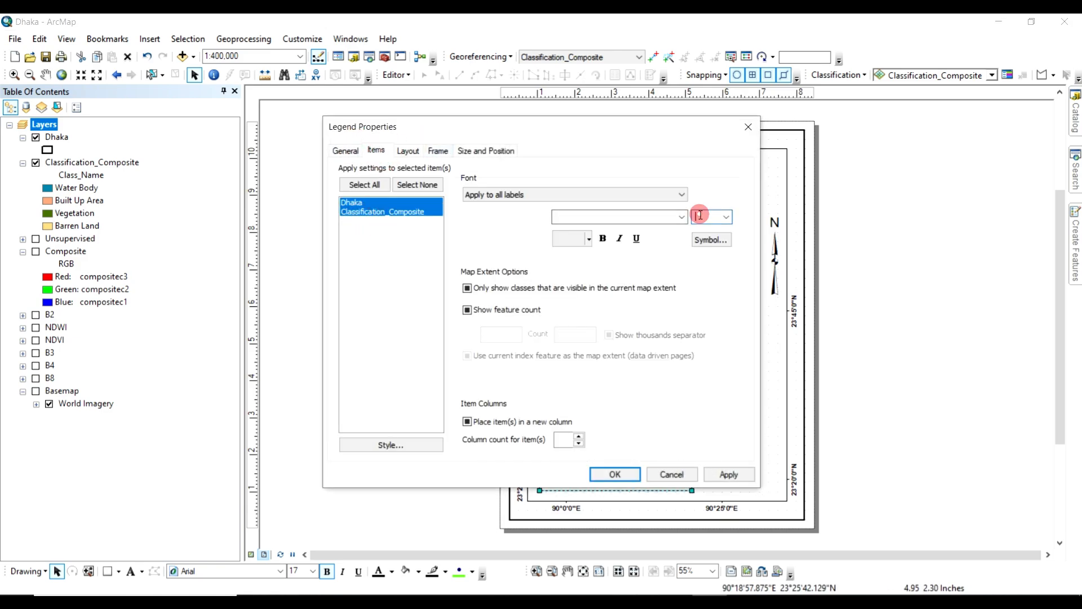
click(643, 475)
- Rename the Classification_Composite layer to Supervised Classification and its Class_Name heading to Class Name
click(90, 163)
click(99, 163)
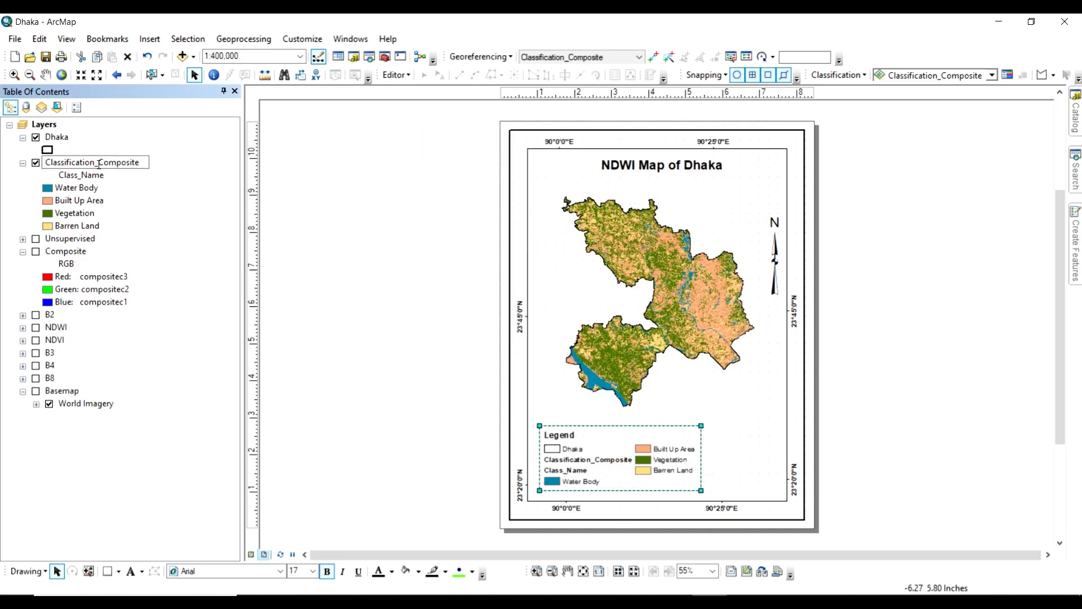
key(ctrl+a)
text(Supervised Classification)
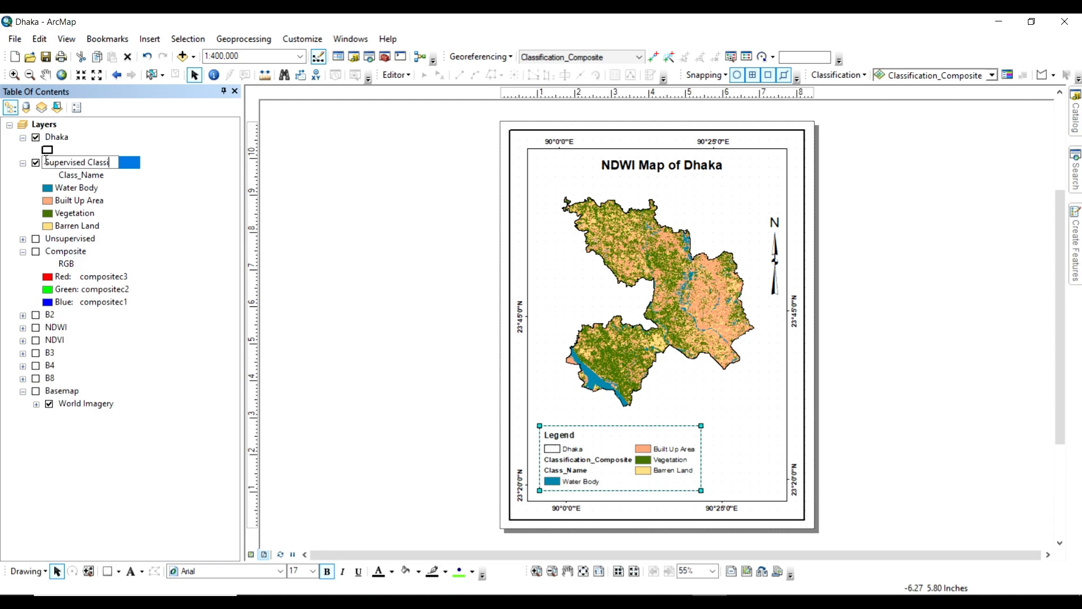
key(Return)
click(80, 176)
click(80, 175)
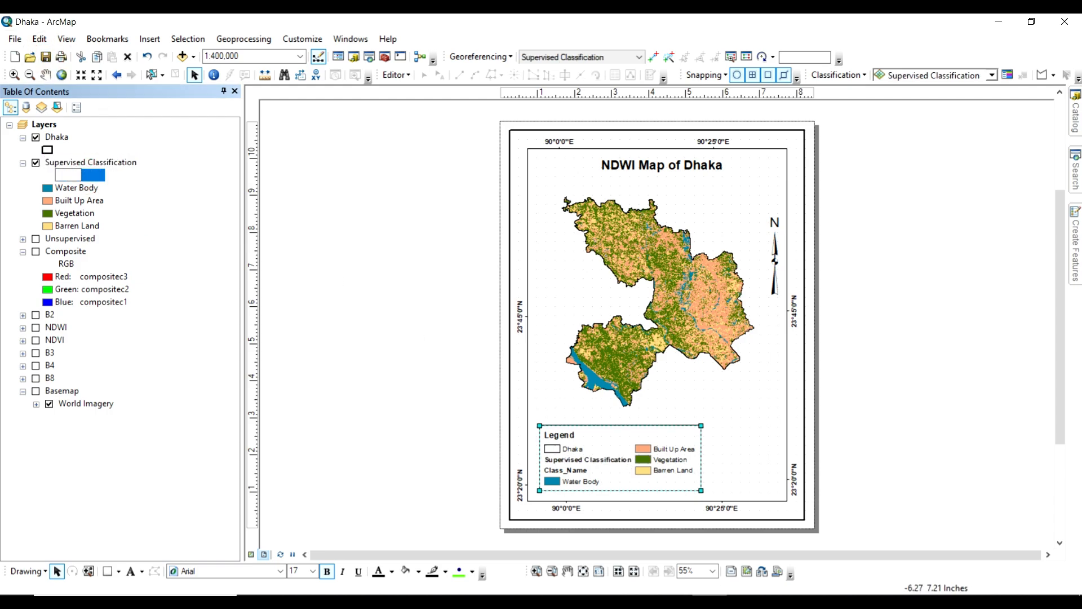
text(Class Name)
key(Return)
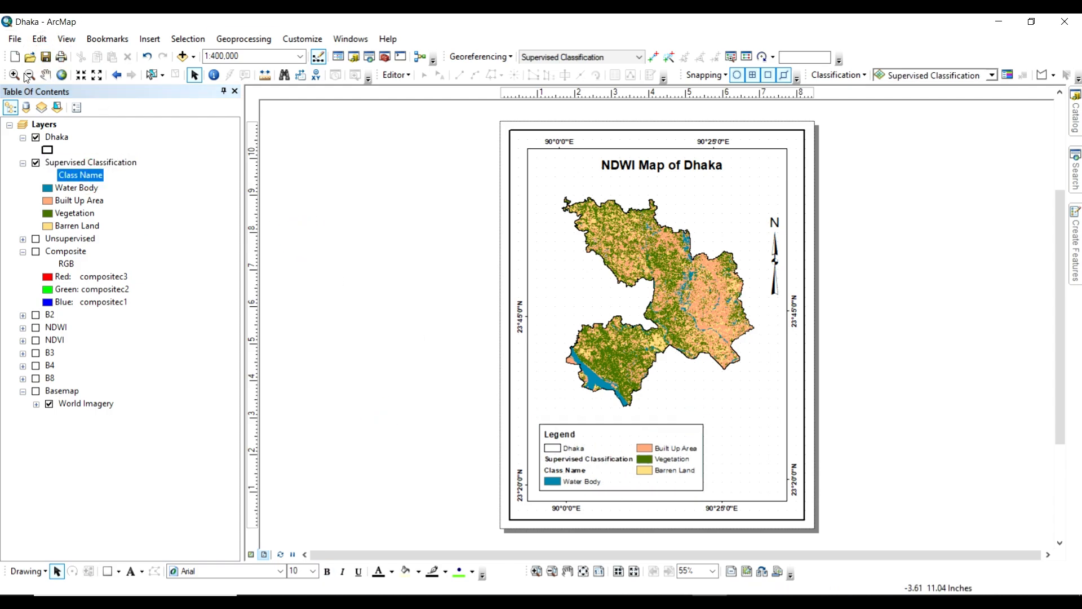
- Insert a scale bar and a scale text into the layout
click(149, 38)
click(178, 169)
click(256, 334)
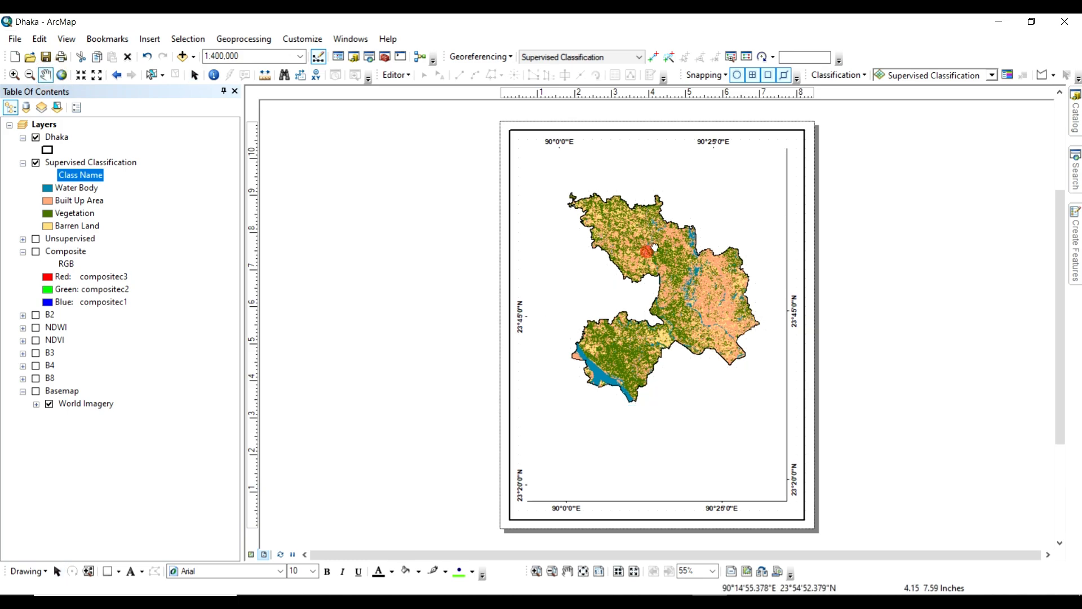
click(149, 39)
click(178, 185)
click(256, 334)
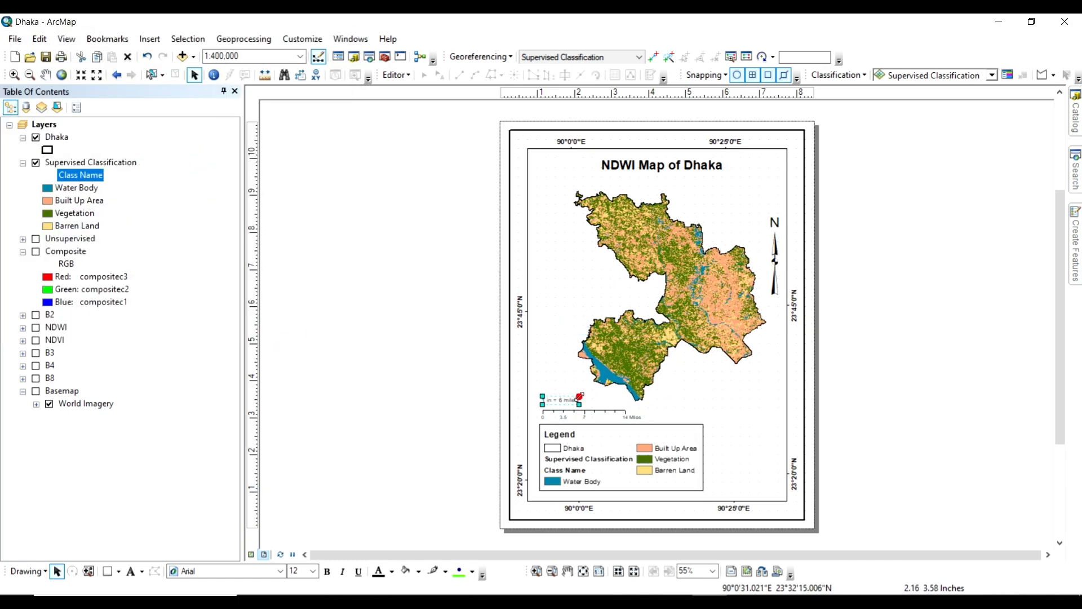
- Arrange the scale text and scale bar just above the legend and stretch the bar to span 15 miles
click(466, 396)
click(580, 413)
click(580, 413)
drag(642, 409, 654, 407)
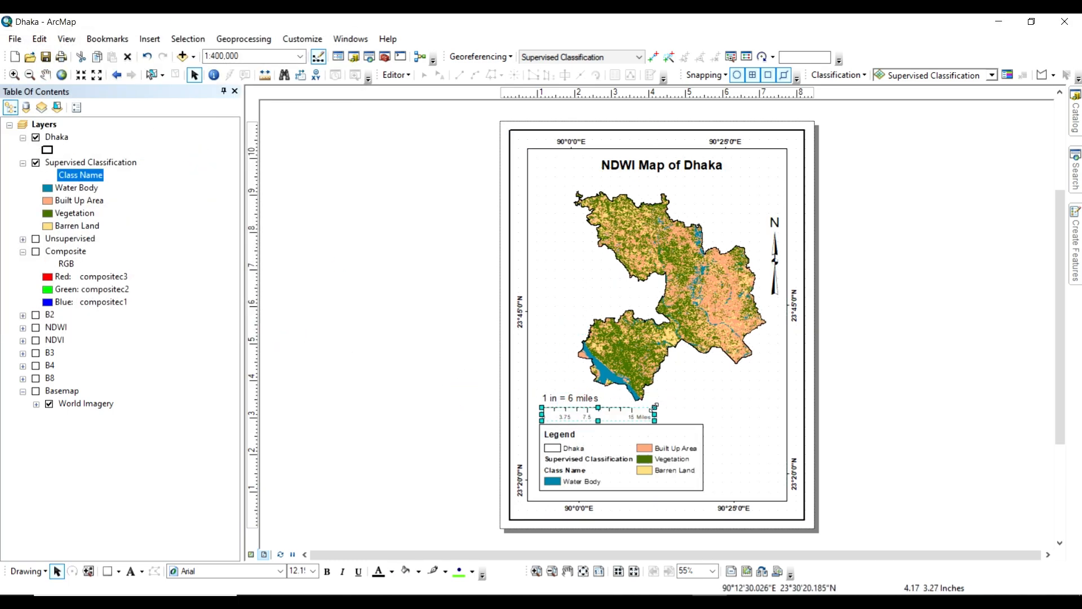
- Shift the classified map slightly right and down inside the data frame, clear of the scale bar
middle_click(701, 287)
drag(701, 288, 707, 292)
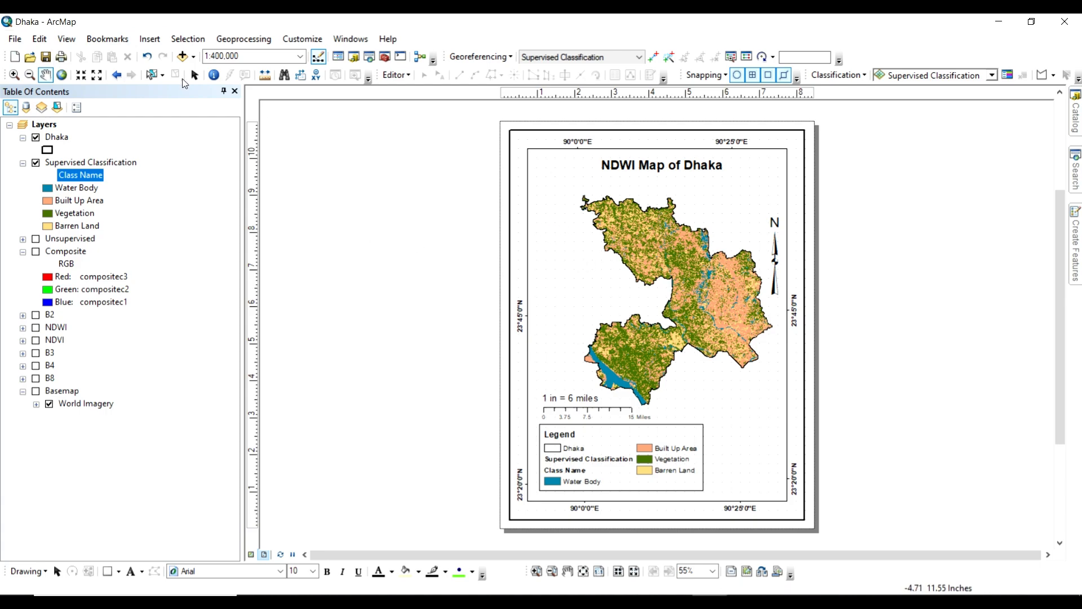
click(194, 74)
click(552, 290)
click(552, 289)
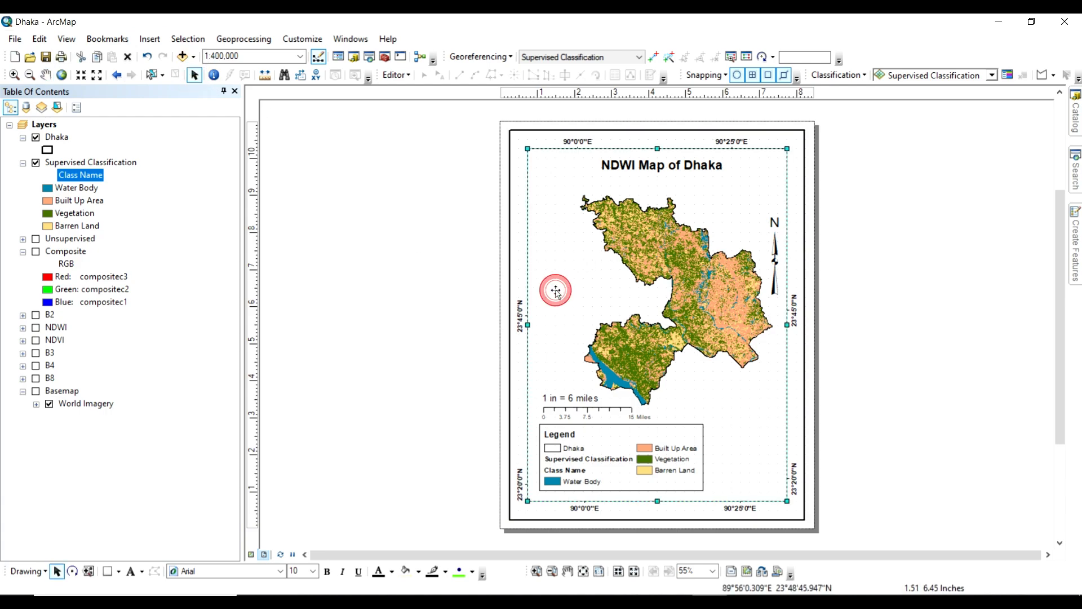
- Replace the layout title with "LULC Map of Dhaka" and "(Supervised)" on a second line
double_click(645, 173)
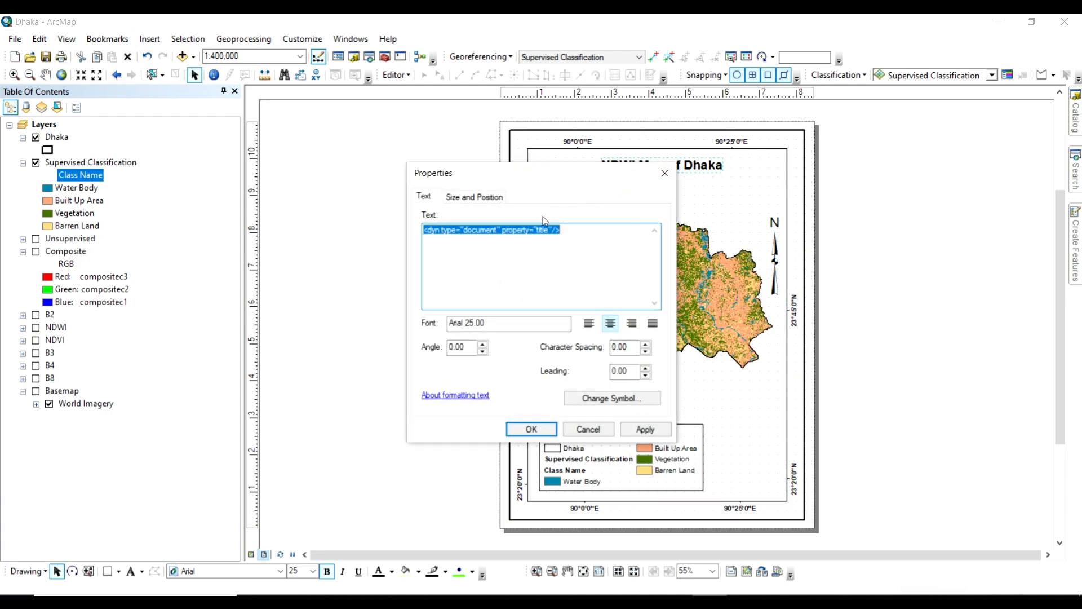
click(568, 239)
drag(595, 226, 356, 227)
drag(529, 175, 315, 154)
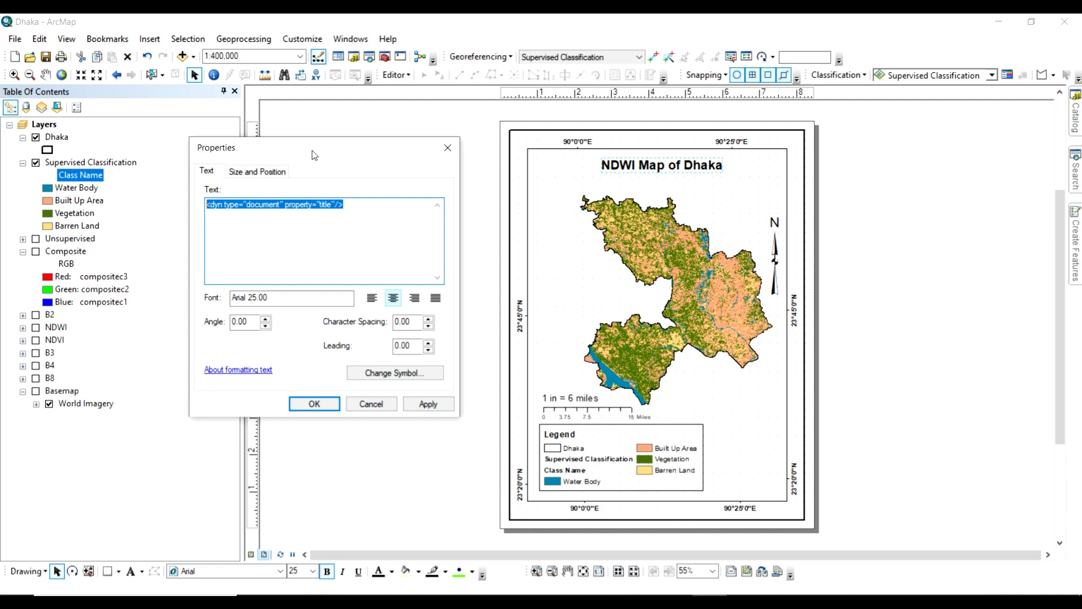
click(375, 220)
drag(364, 205, 185, 206)
key(BackSpace)
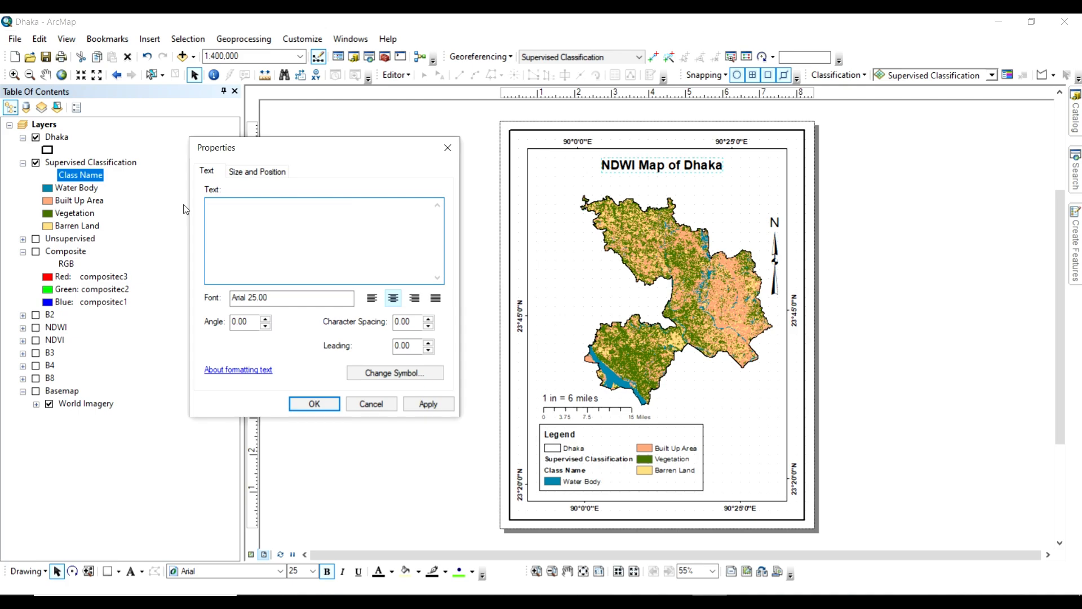
text(LULC Map of DHA)
key(BackSpace)
key(BackSpace)
text(haka )
text((Supervised))
- Set the layout title's font size to 23 and apply the title changes
click(395, 373)
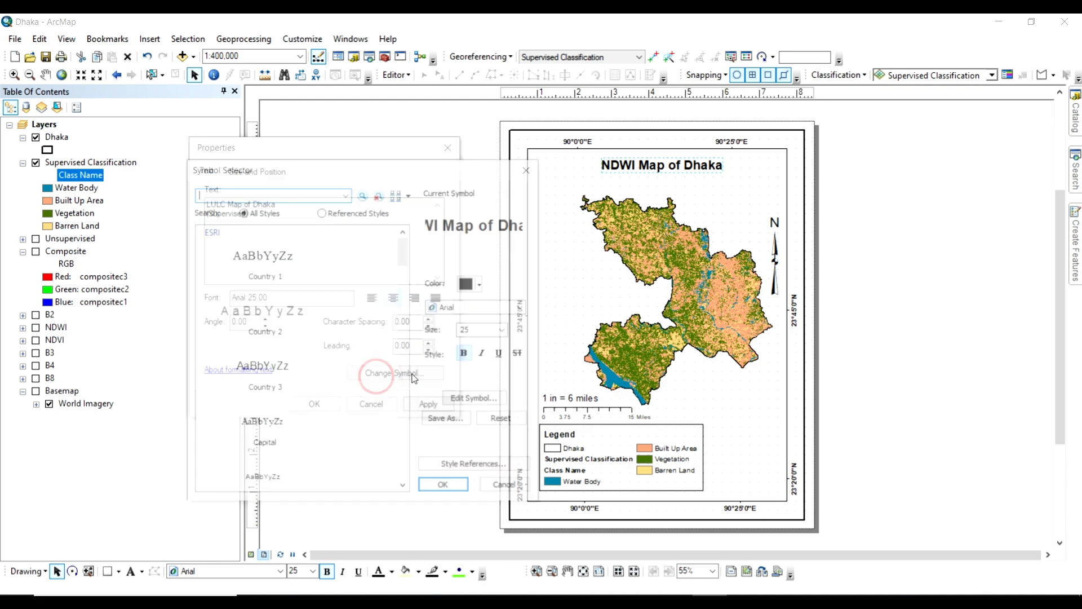
double_click(477, 331)
text(23)
click(446, 488)
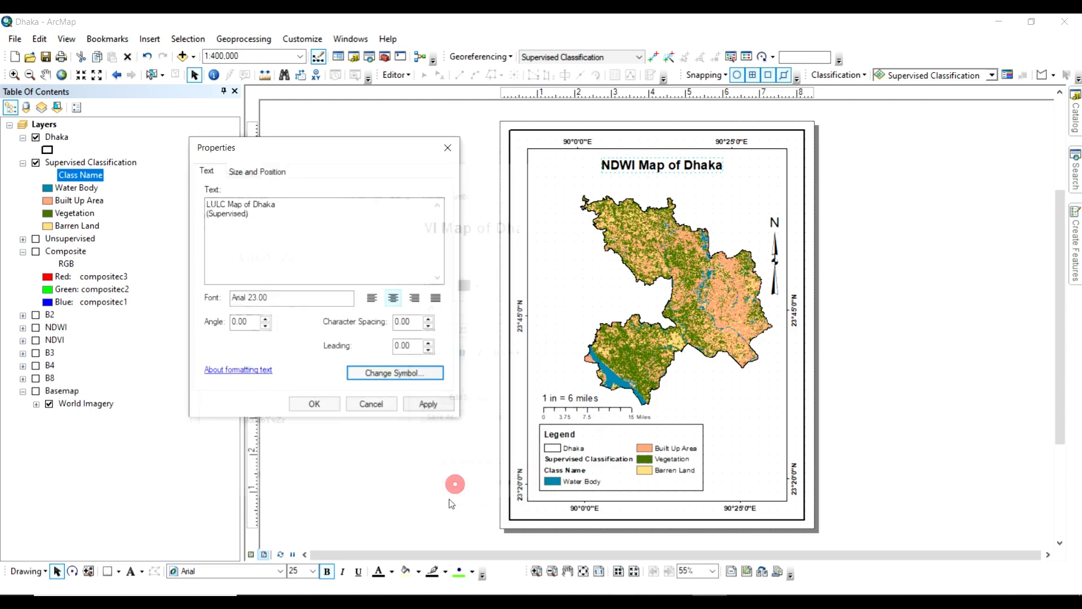
click(425, 401)
click(310, 400)
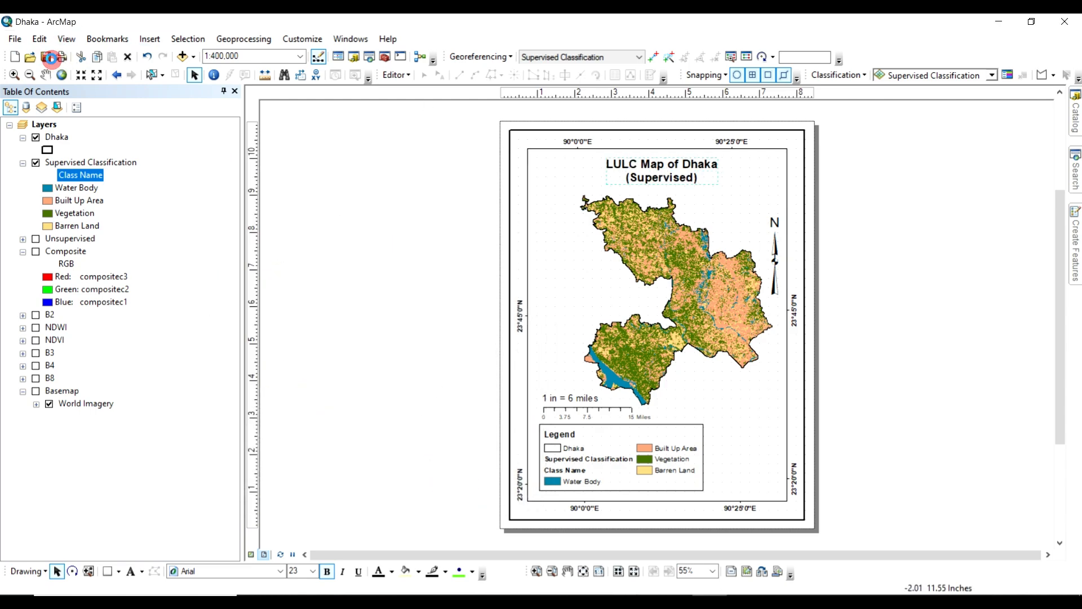
- Export the supervised map layout to the Desktop as a JPEG named "Dhaka LULC"
click(16, 38)
click(77, 253)
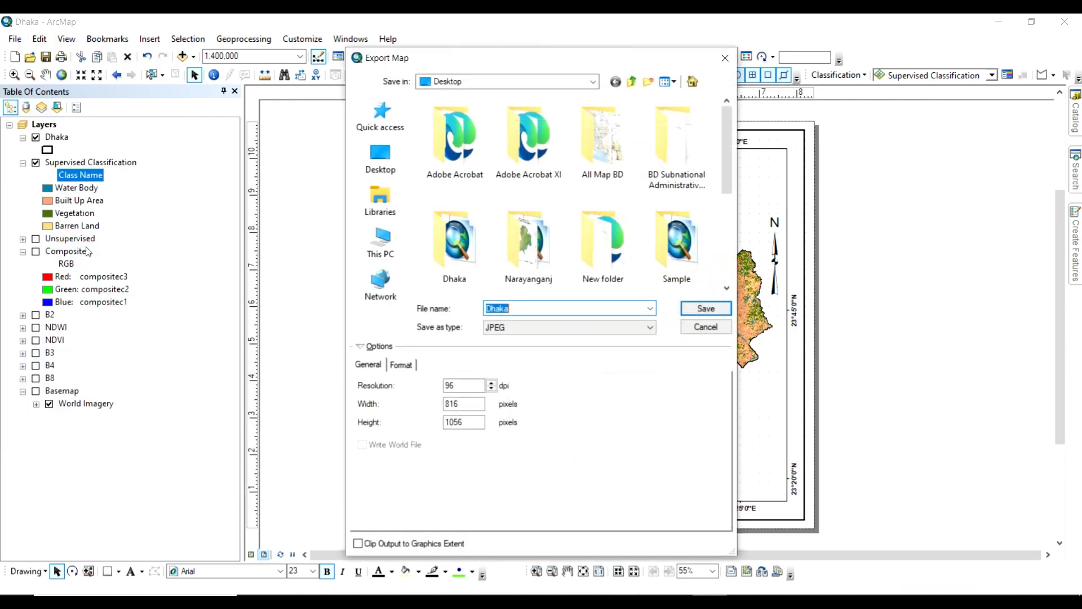
click(376, 163)
click(527, 310)
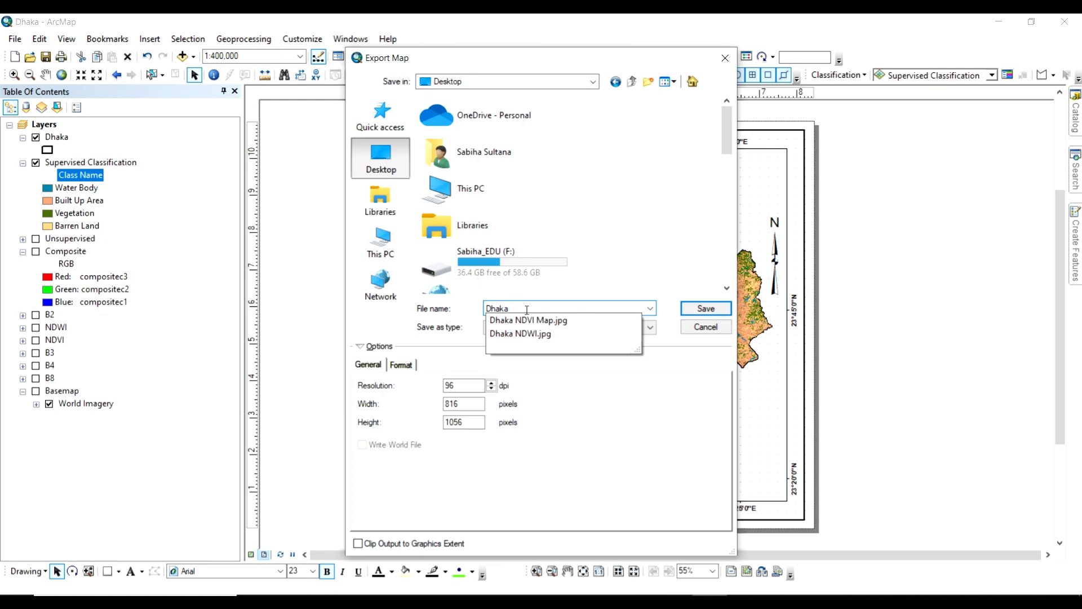
text(LULC)
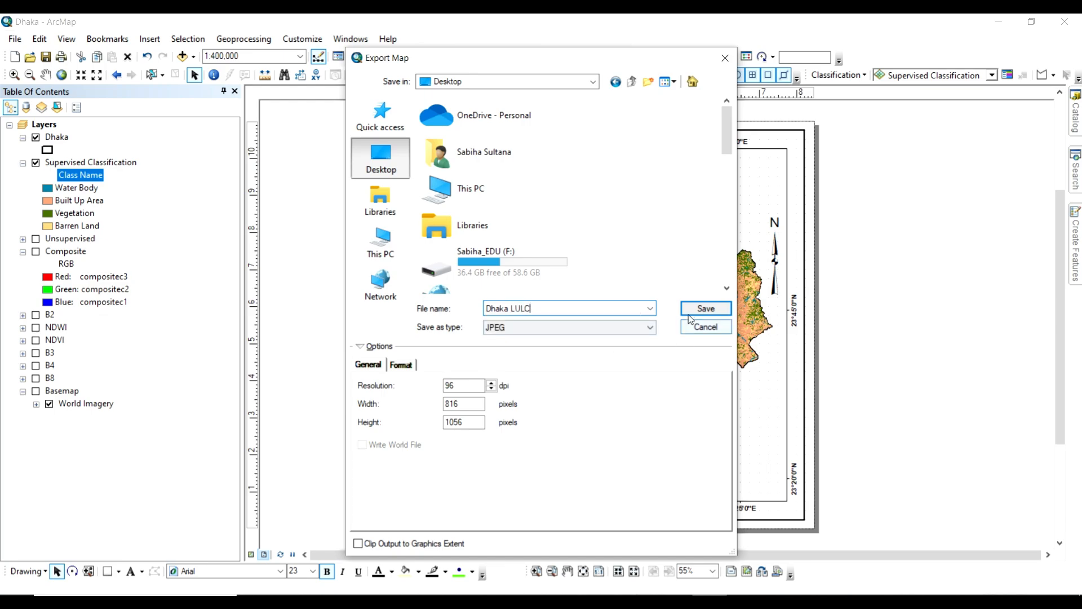
click(699, 308)
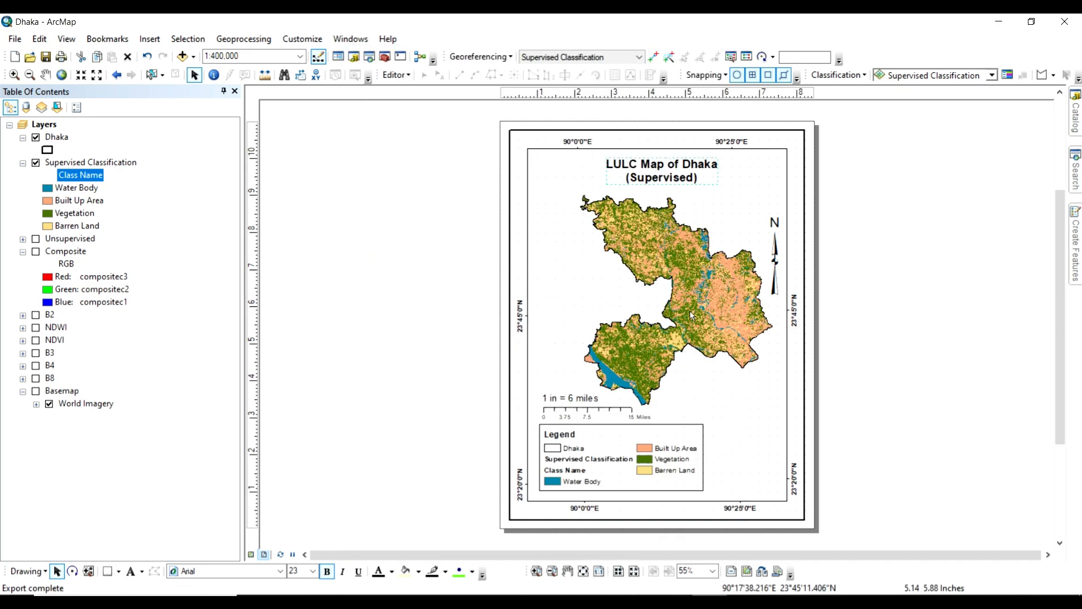
- Hide the Supervised Classification layer, show the Unsupervised layer, and move the old legend off the page
click(36, 162)
click(35, 239)
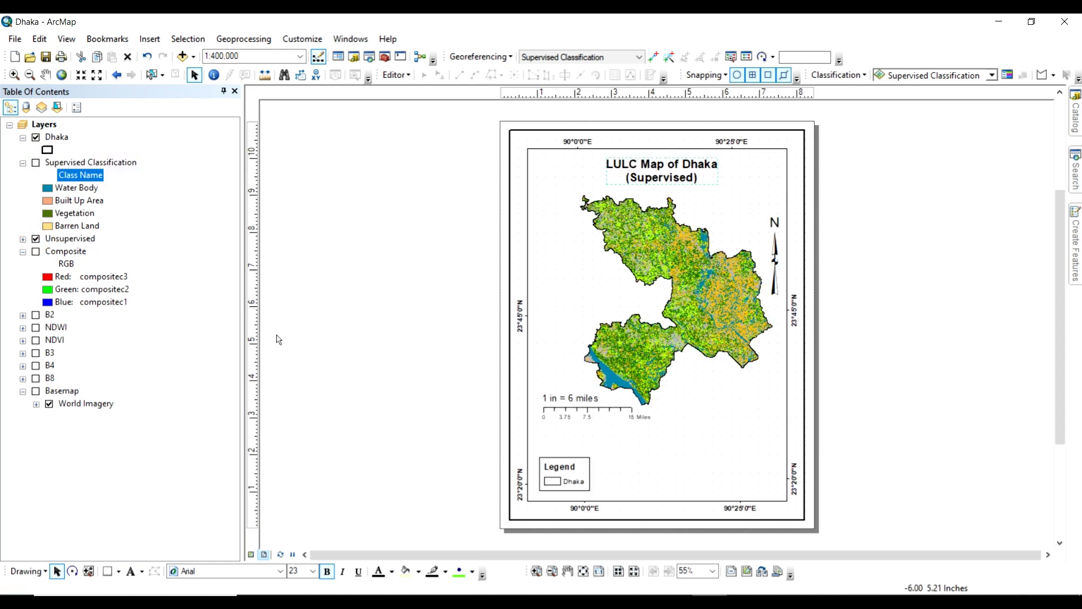
click(562, 472)
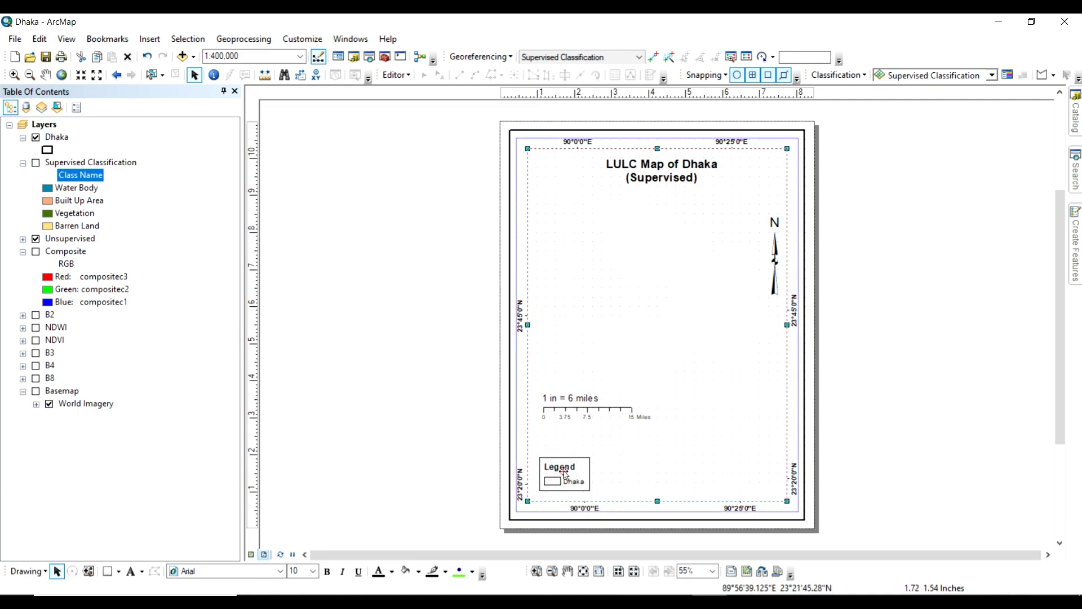
click(564, 474)
drag(564, 474, 360, 299)
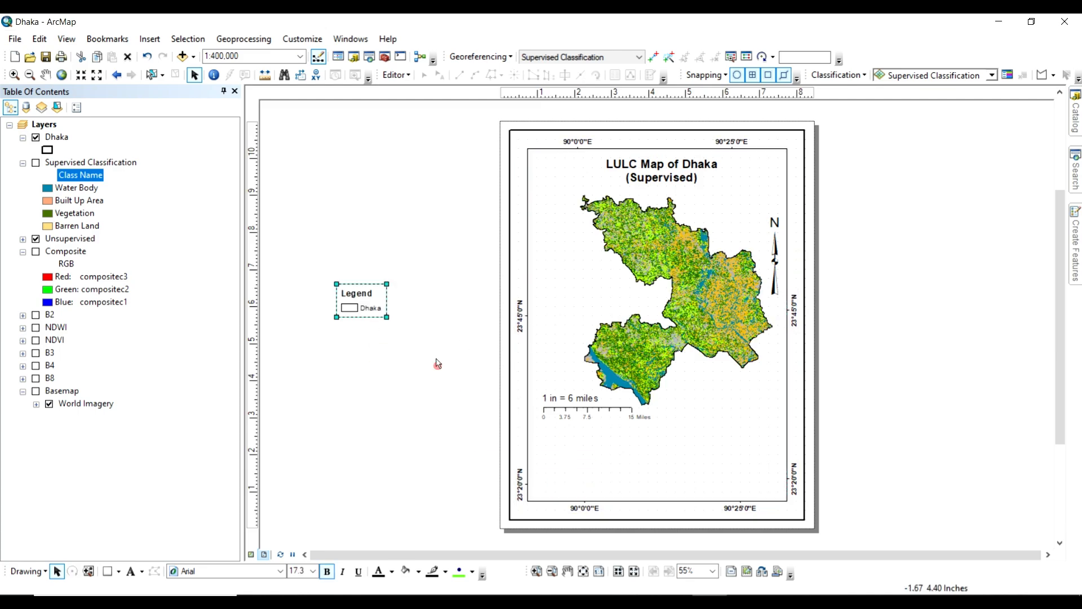
- Start a new legend for the Dhaka and Unsupervised layers with two columns and a title size of 12
click(149, 38)
click(162, 140)
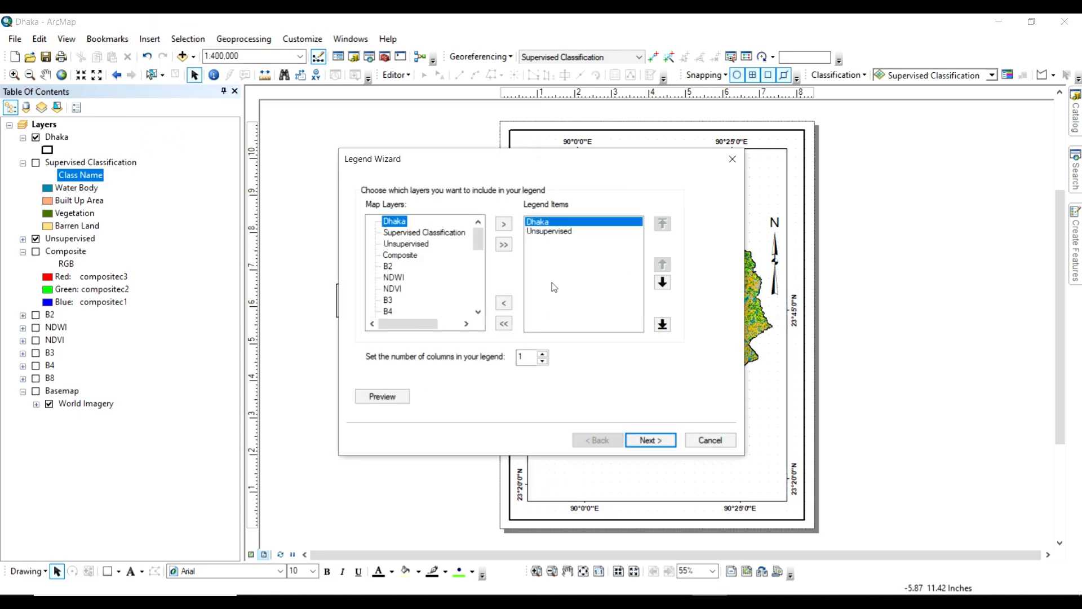
click(525, 356)
key(ctrl+a)
key(BackSpace)
text(2)
click(662, 436)
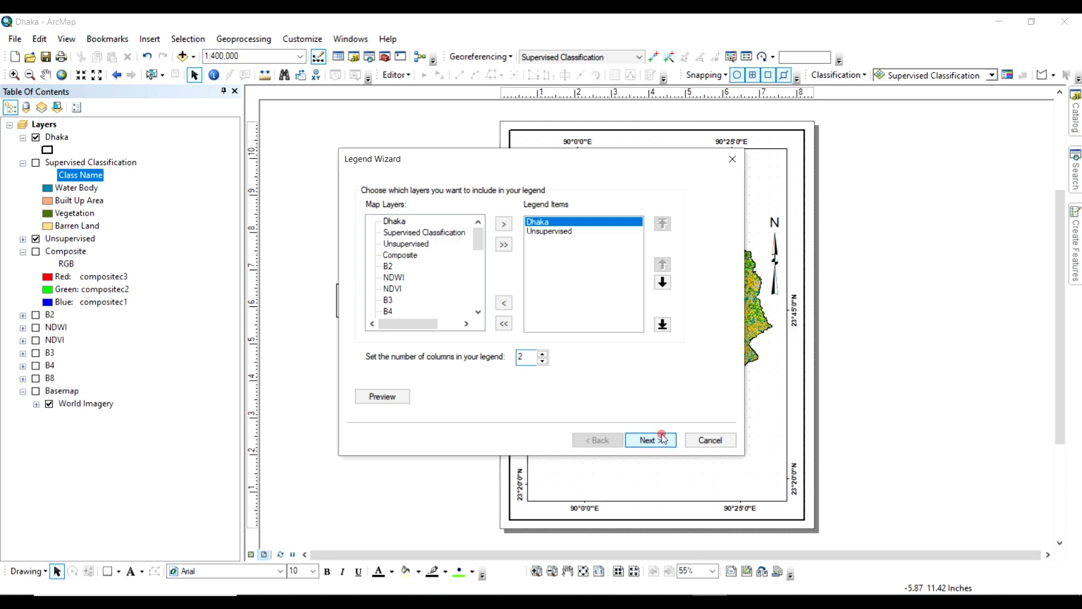
double_click(415, 309)
text(12)
click(640, 436)
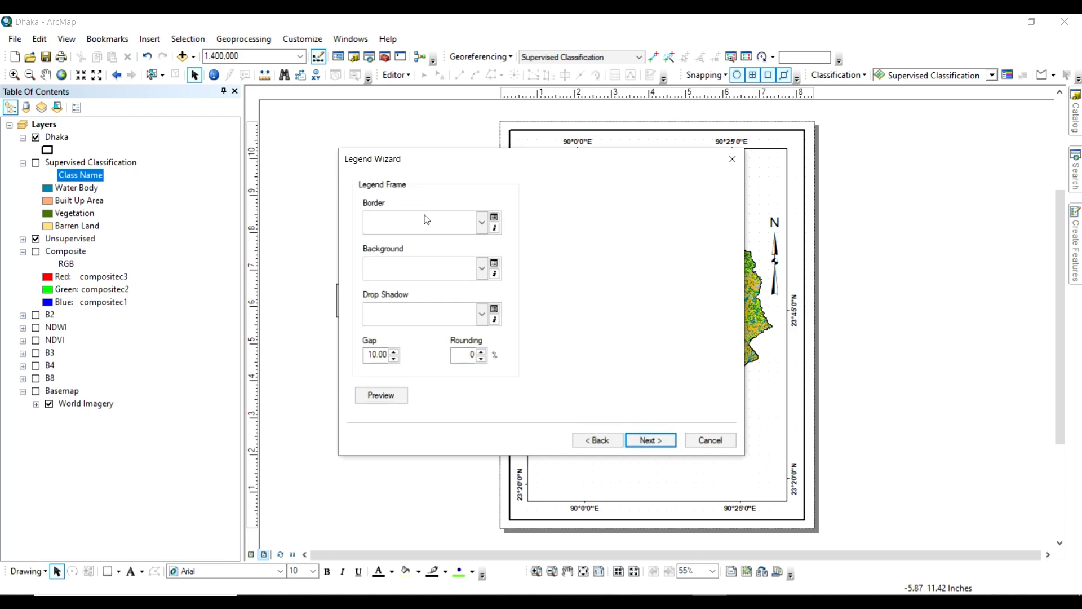
- Give the new legend a line border, finish creating it, and place it just below the scale bar in the data frame
click(428, 219)
click(415, 276)
click(651, 439)
click(651, 440)
click(651, 440)
drag(652, 340, 672, 425)
drag(606, 442, 605, 439)
- Set the font size of all labels to 14 for the Dhaka and Unsupervised legend items
right_click(605, 440)
click(637, 432)
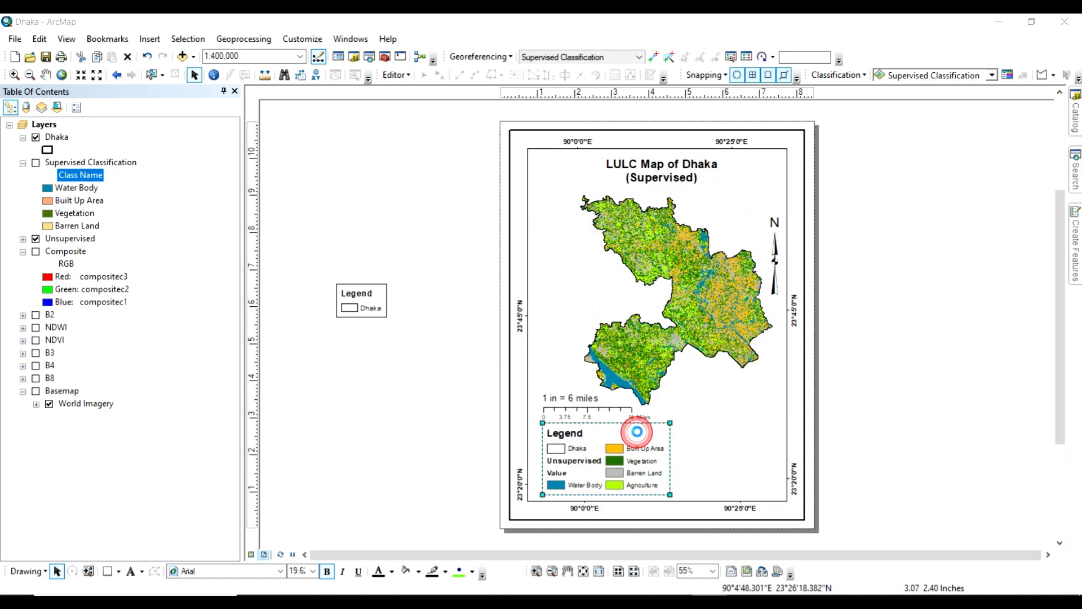
click(372, 212)
ctrl+click(354, 203)
click(706, 217)
text(14)
click(725, 475)
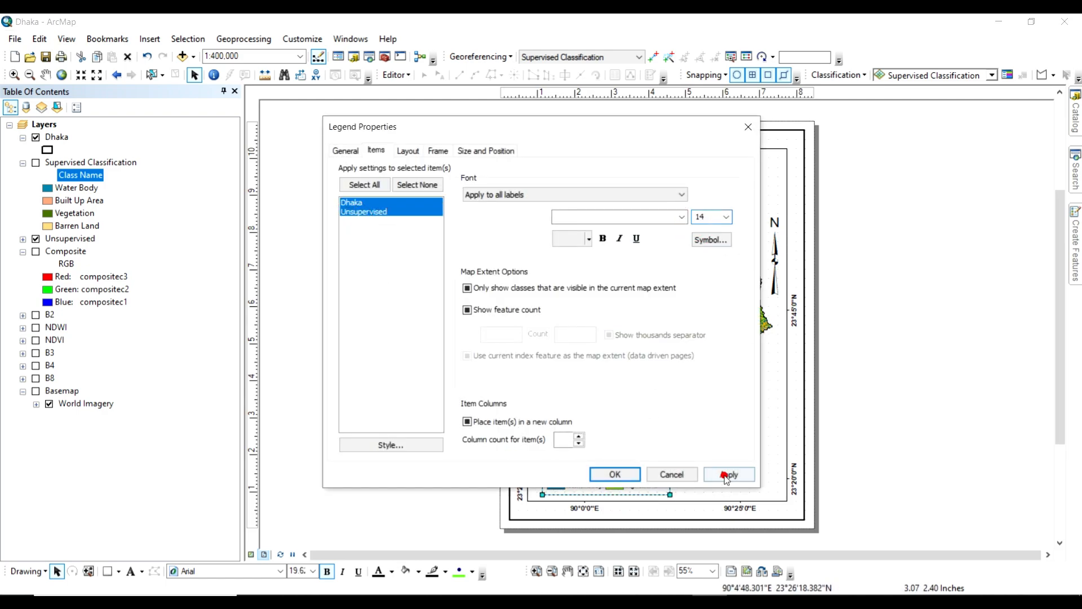
click(614, 474)
- Rename the Unsupervised layer as "Unsupervised Classification"
click(71, 239)
click(85, 239)
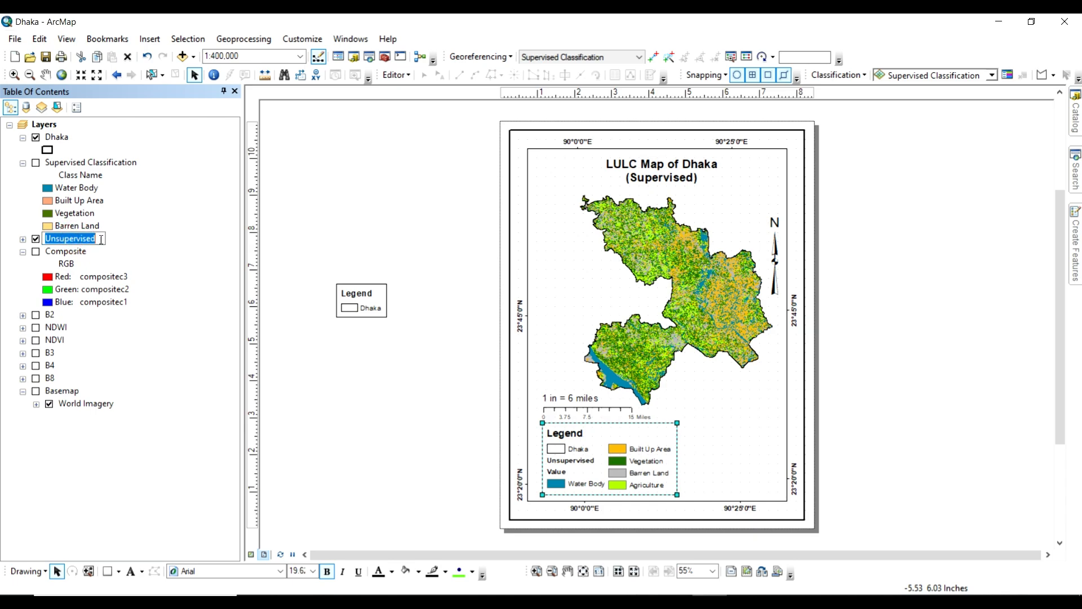
click(101, 239)
text(Classification)
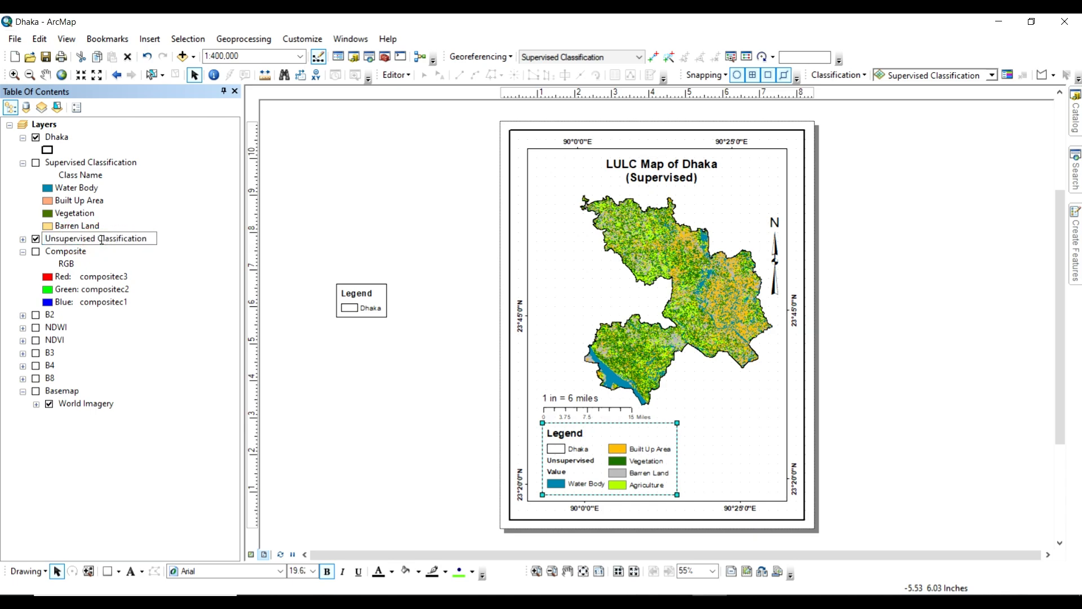
click(293, 221)
- Collapse the Composite layer, expand Unsupervised Classification, and rename its "Value" heading as "Name"
click(23, 252)
click(23, 239)
click(75, 253)
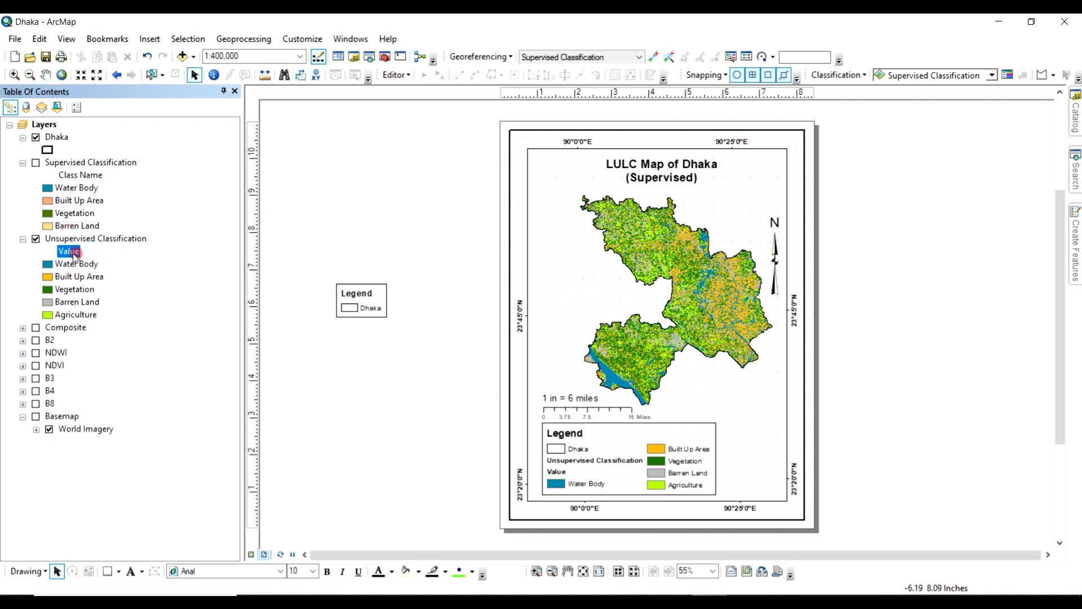
click(75, 253)
text(Name)
click(373, 194)
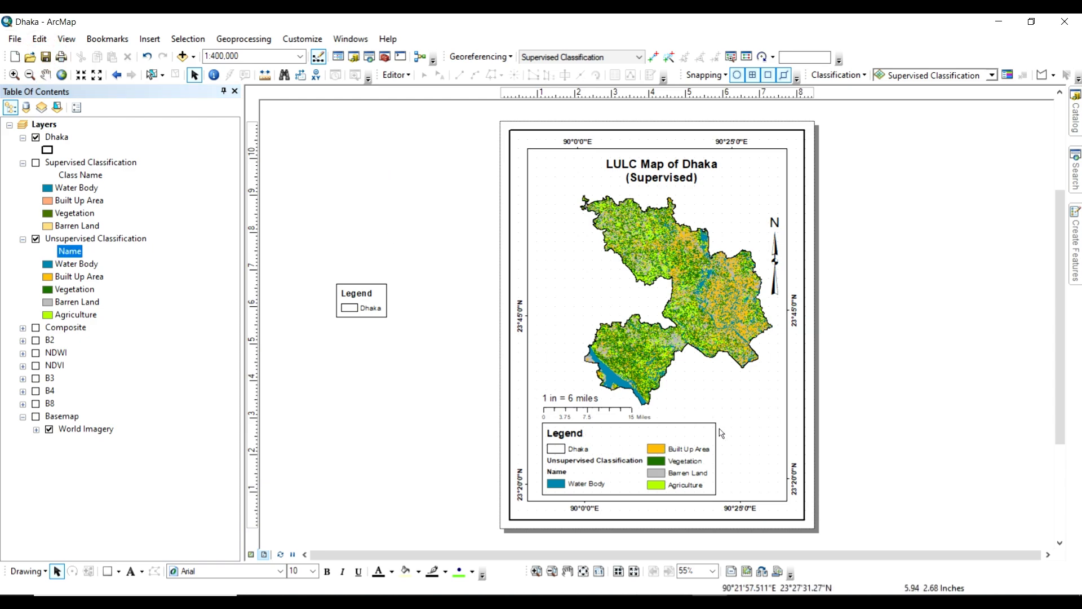
- Change the second line of the layout title to "(Unsupervised)" and apply it
click(15, 38)
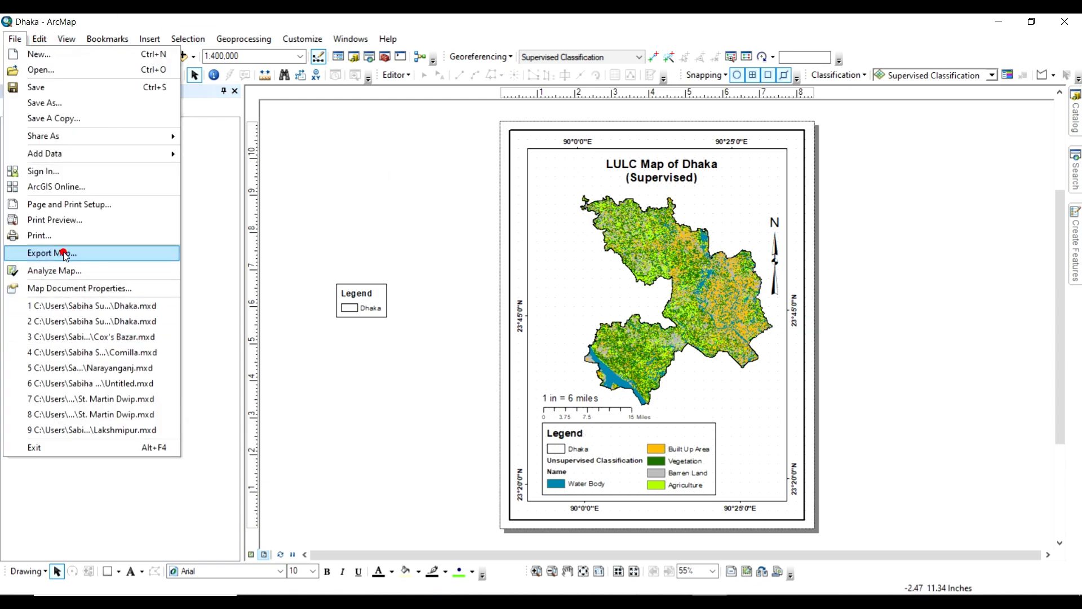
click(64, 253)
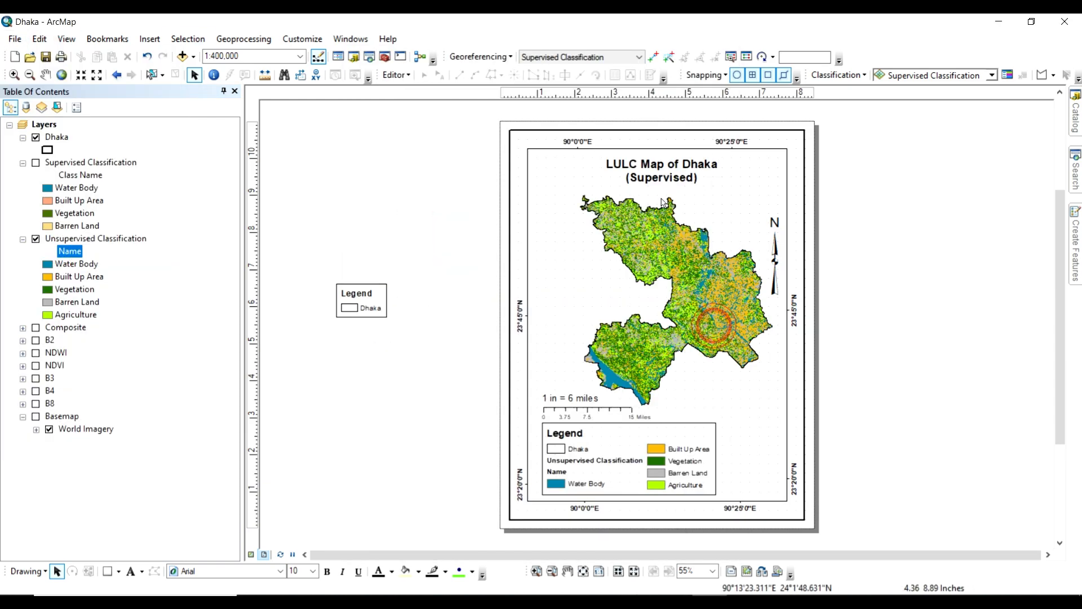
double_click(662, 169)
click(426, 239)
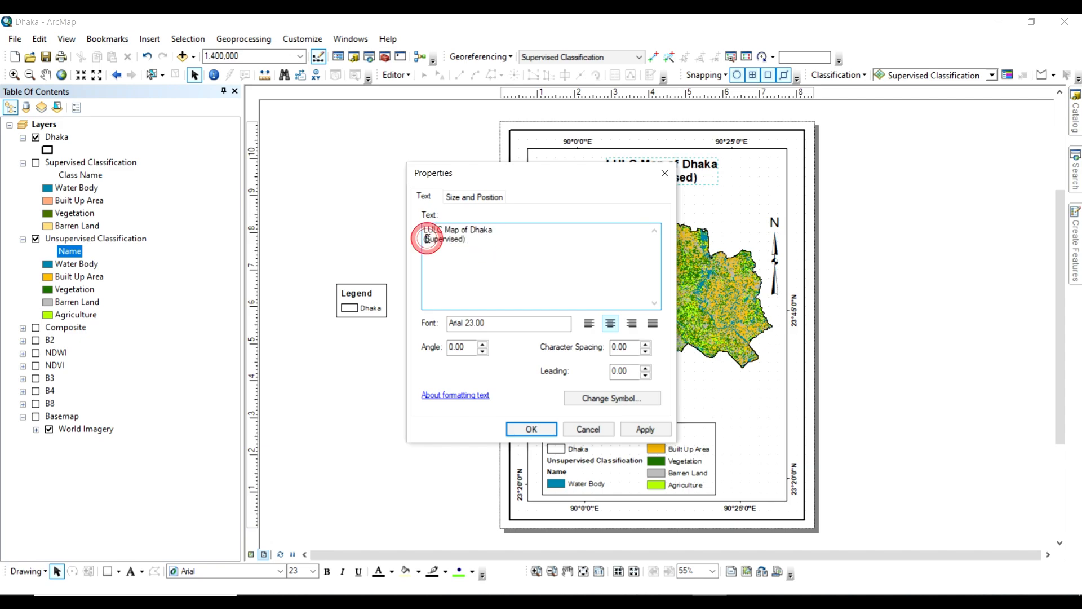
key(Delete)
text(Uns)
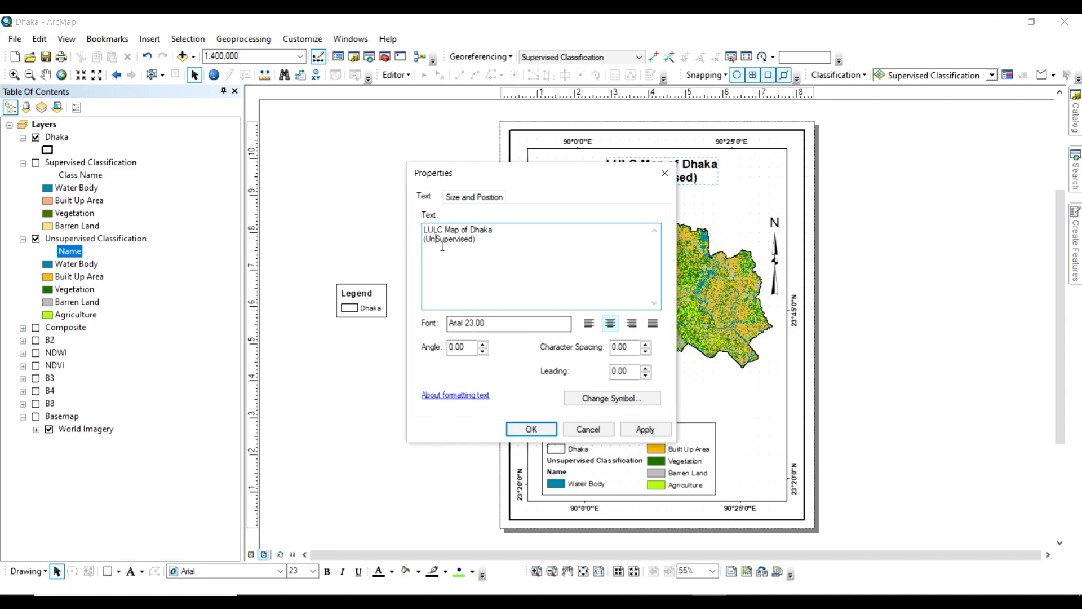
click(645, 429)
click(531, 429)
- Export the unsupervised map layout to the Desktop as a JPEG named "Dhaka LULC 2"
click(15, 38)
click(64, 253)
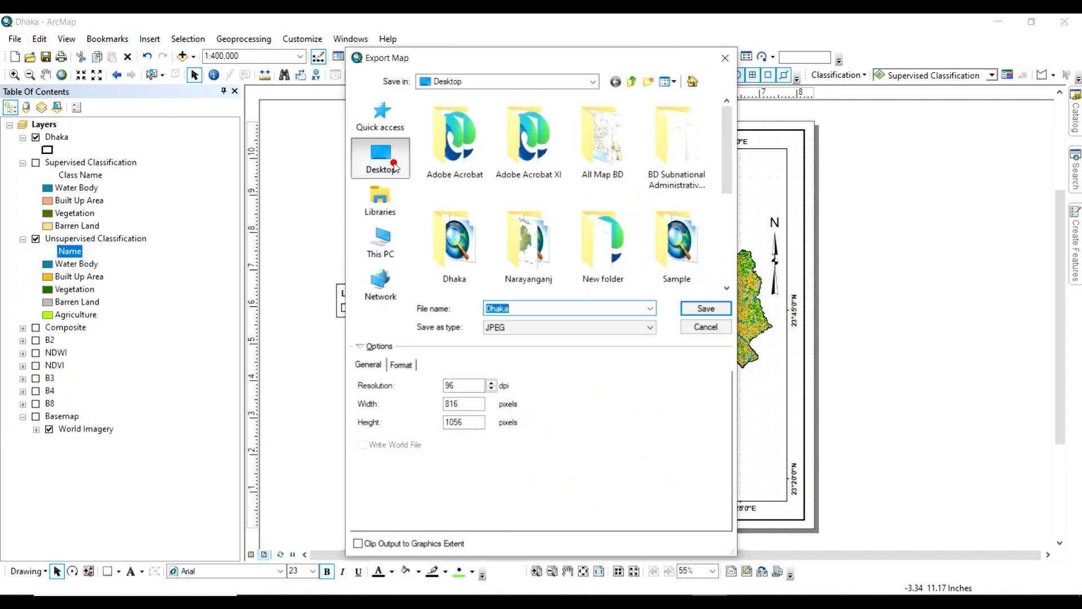
click(394, 167)
text(LULC 2)
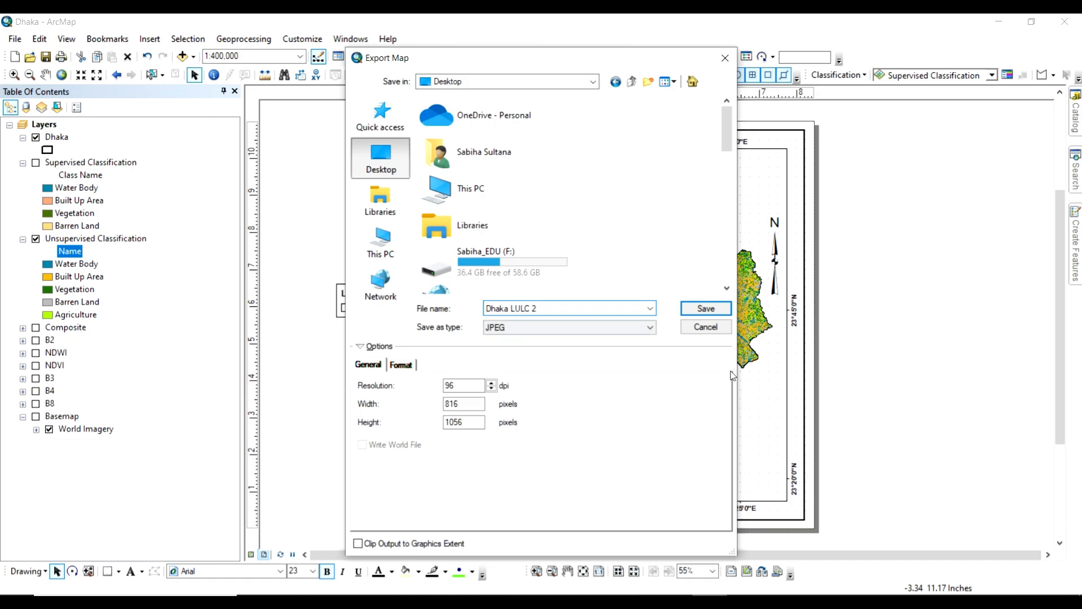
click(705, 309)
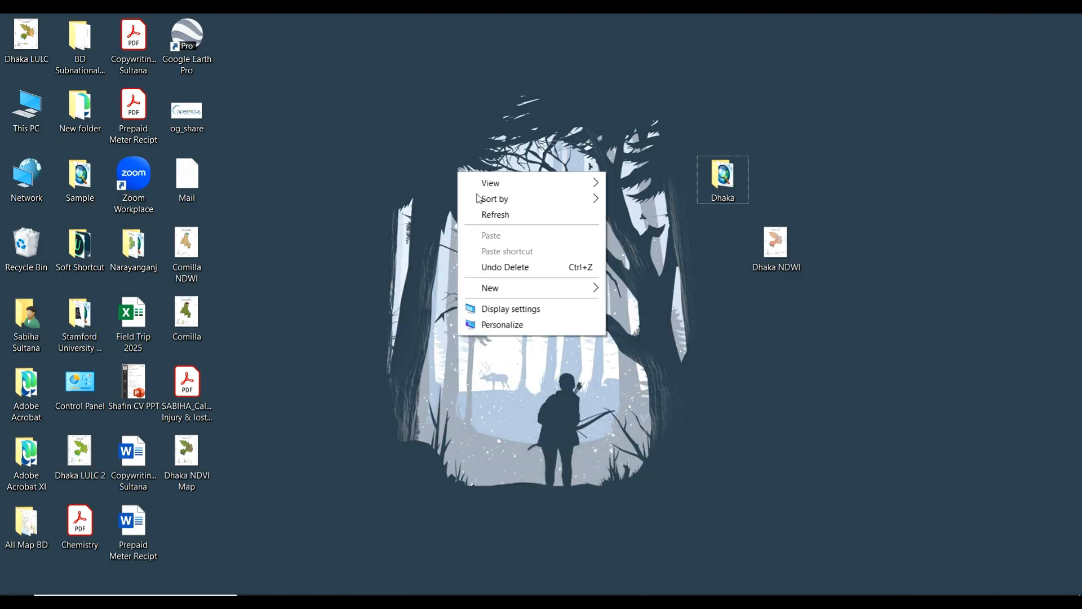
- Refresh the Windows desktop and line up Dhaka NDVI Map, Dhaka LULC 2 and Dhaka LULC in a row with Dhaka NDWI
click(495, 215)
drag(188, 467, 726, 259)
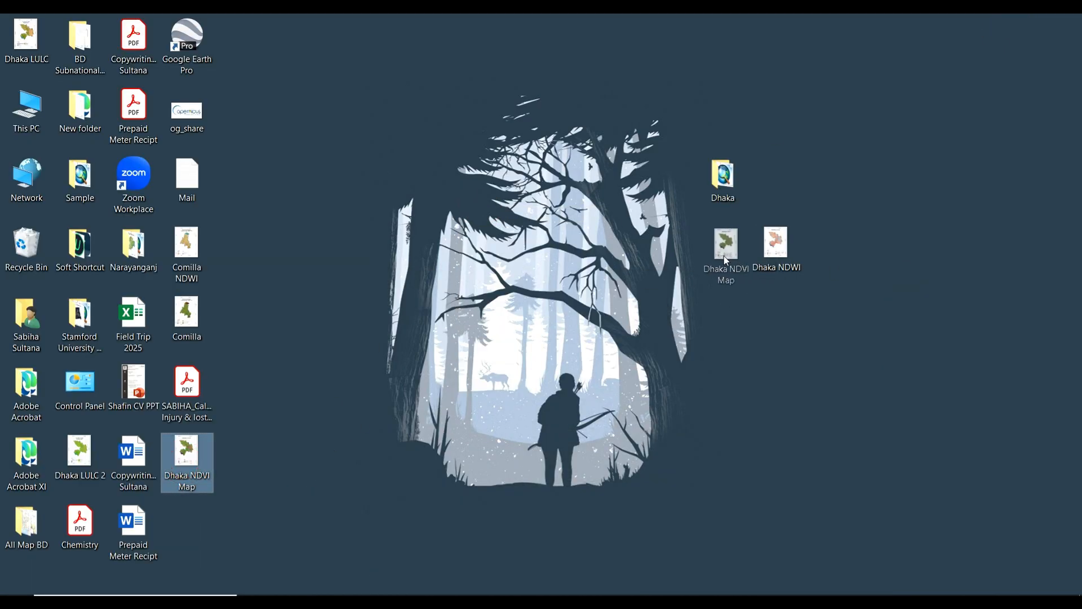
drag(79, 454, 829, 251)
click(825, 391)
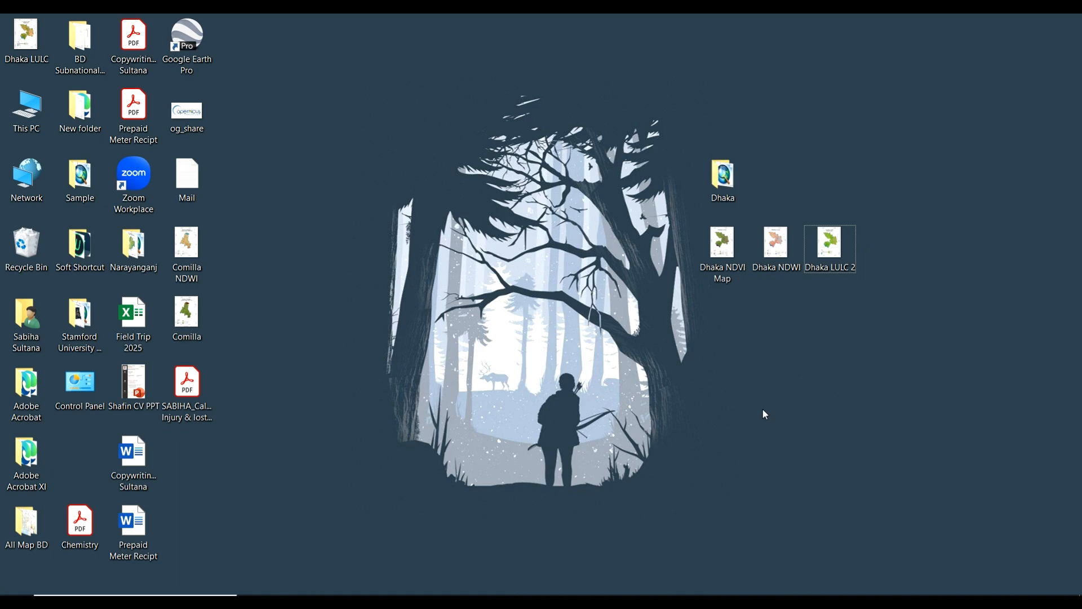
drag(26, 35, 896, 244)
click(854, 381)
- Select the exported Dhaka map images on the desktop, view the Dhaka NDWI map, and close the image viewer
drag(778, 201, 1000, 329)
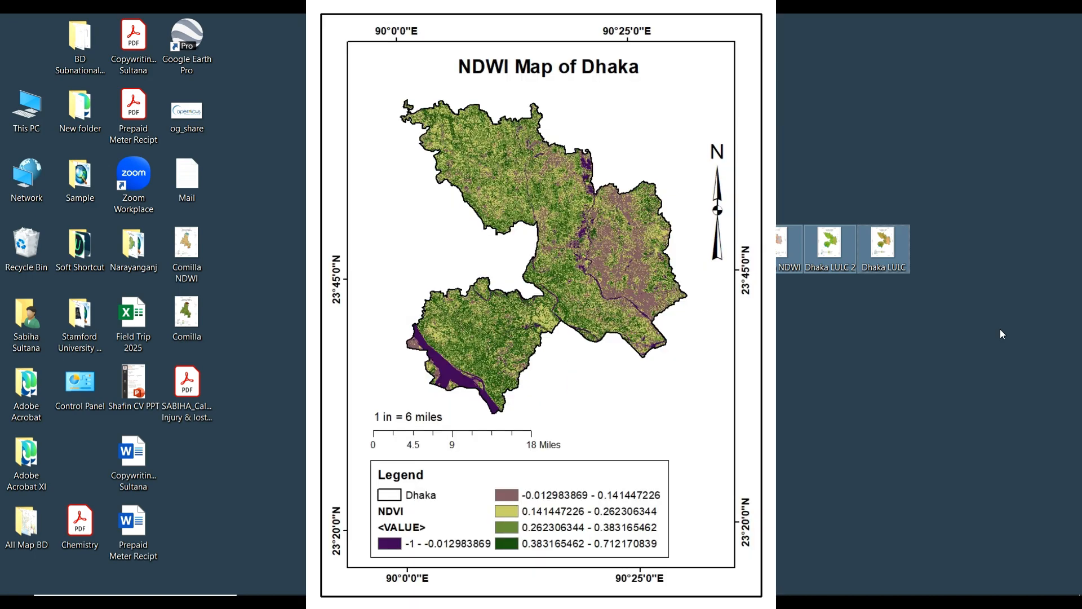
click(929, 363)
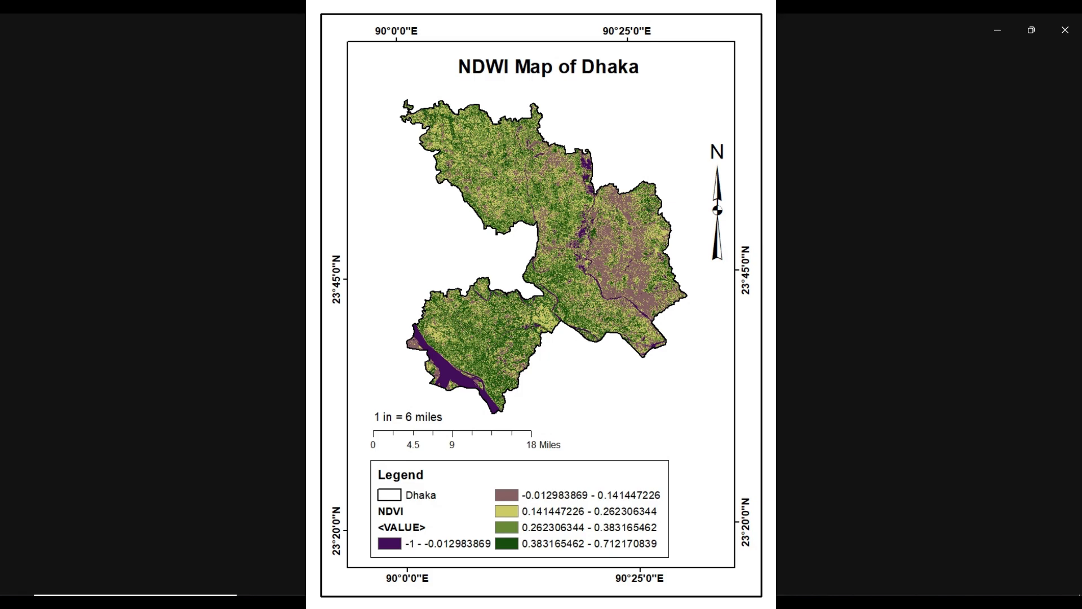
click(1065, 29)
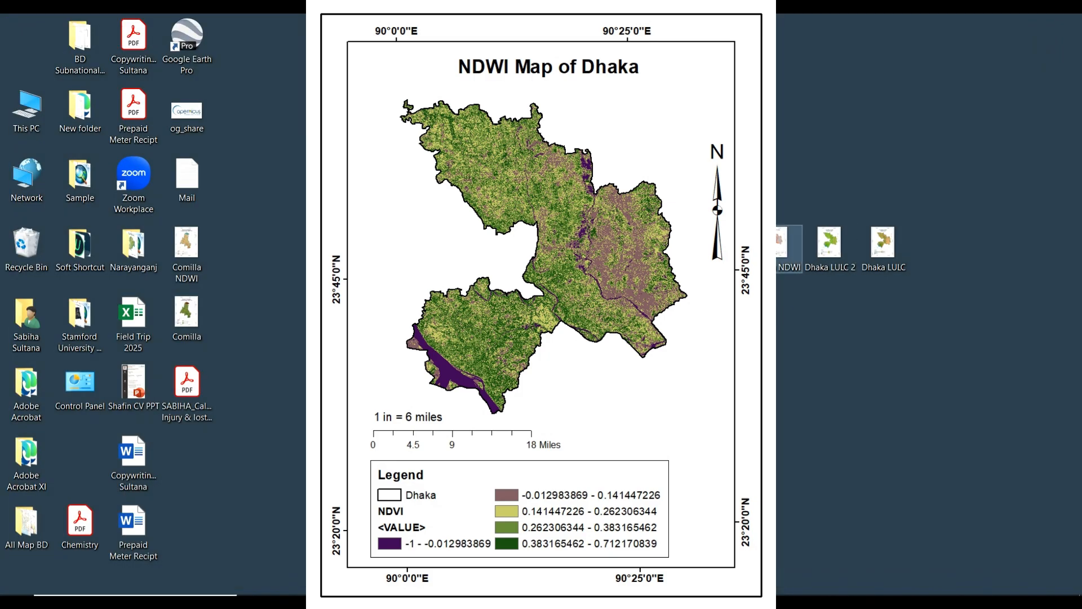